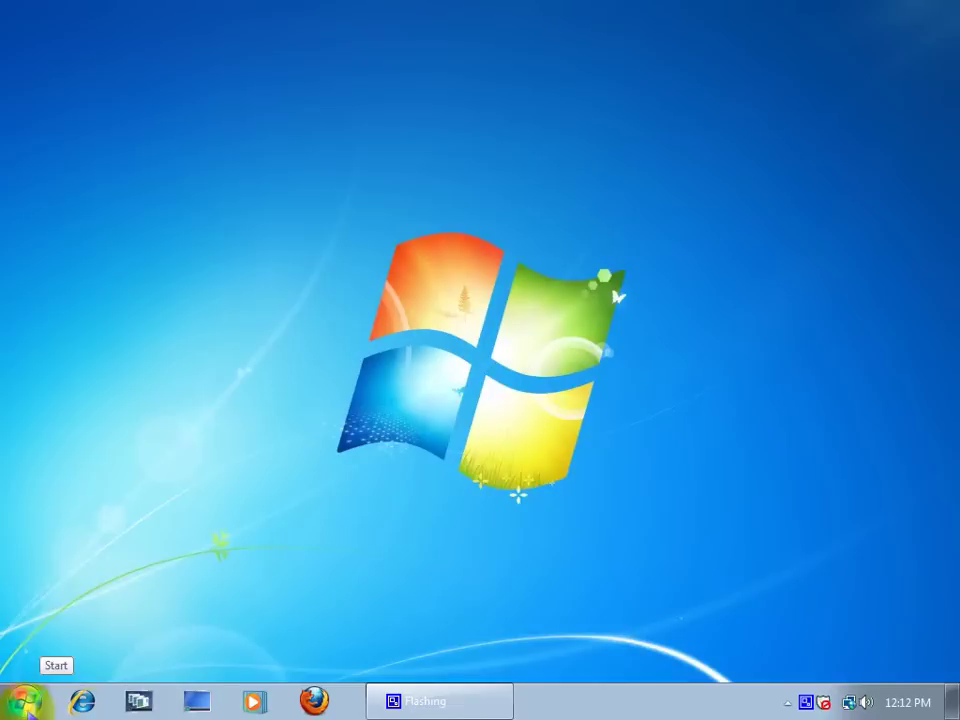
Open Internet Explorer and Google 'security taskmanager', accepting the 'security task manager' spelling suggestion.
left_click(80, 703)
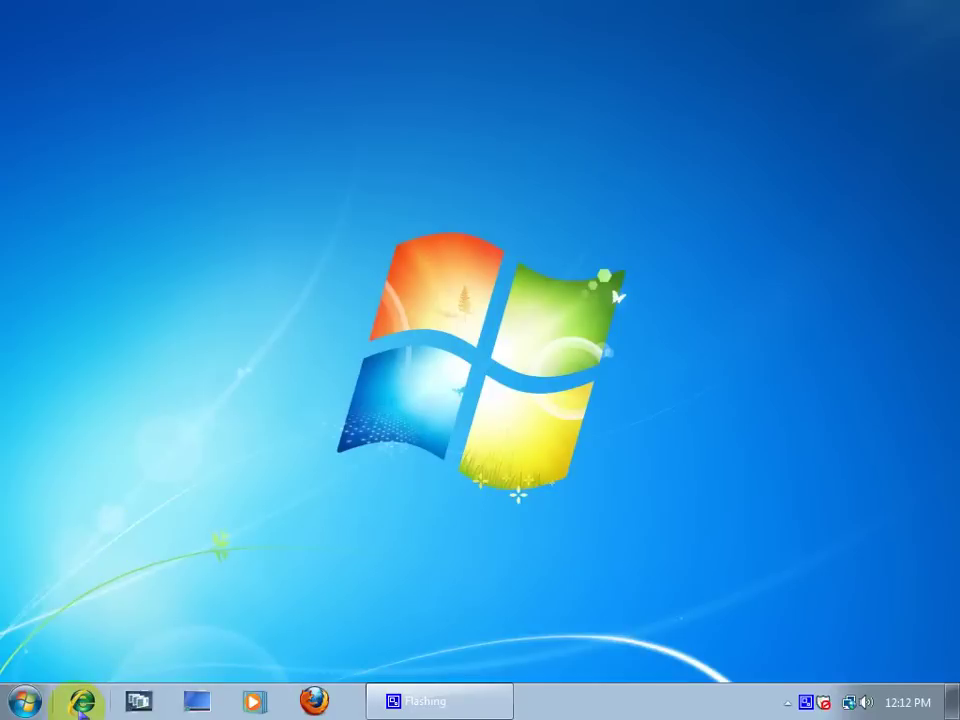
left_click(81, 700)
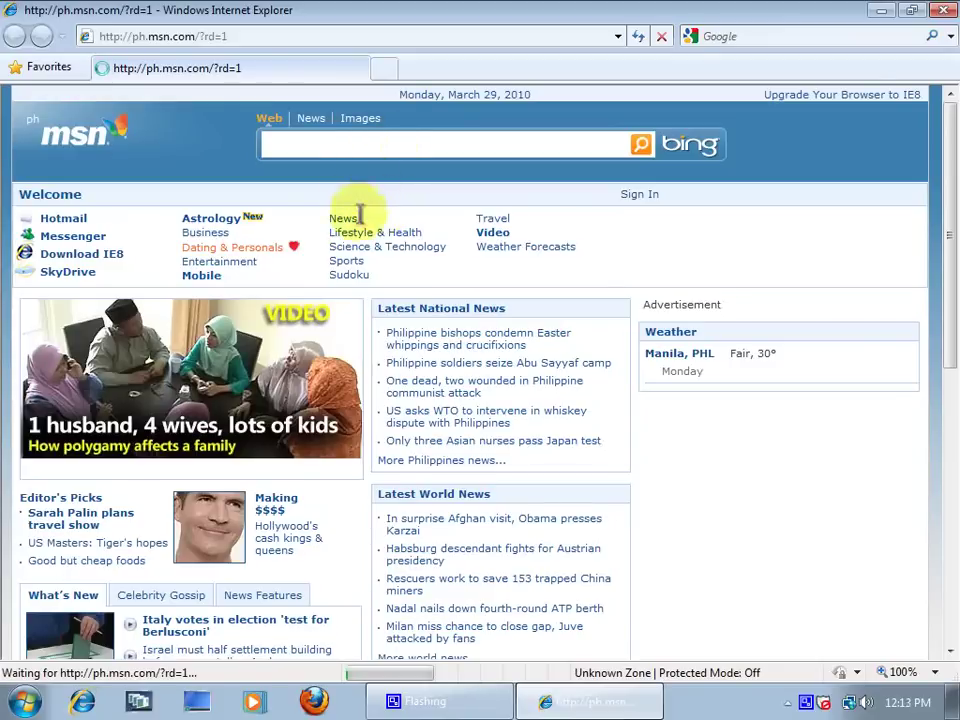
left_click(741, 40)
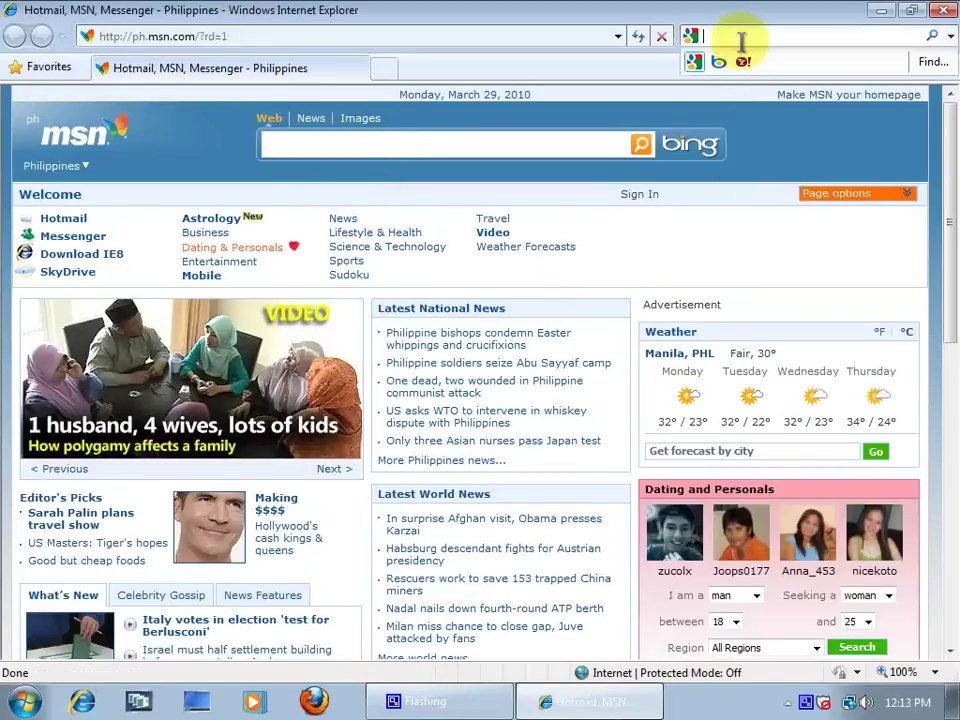
type("security ta")
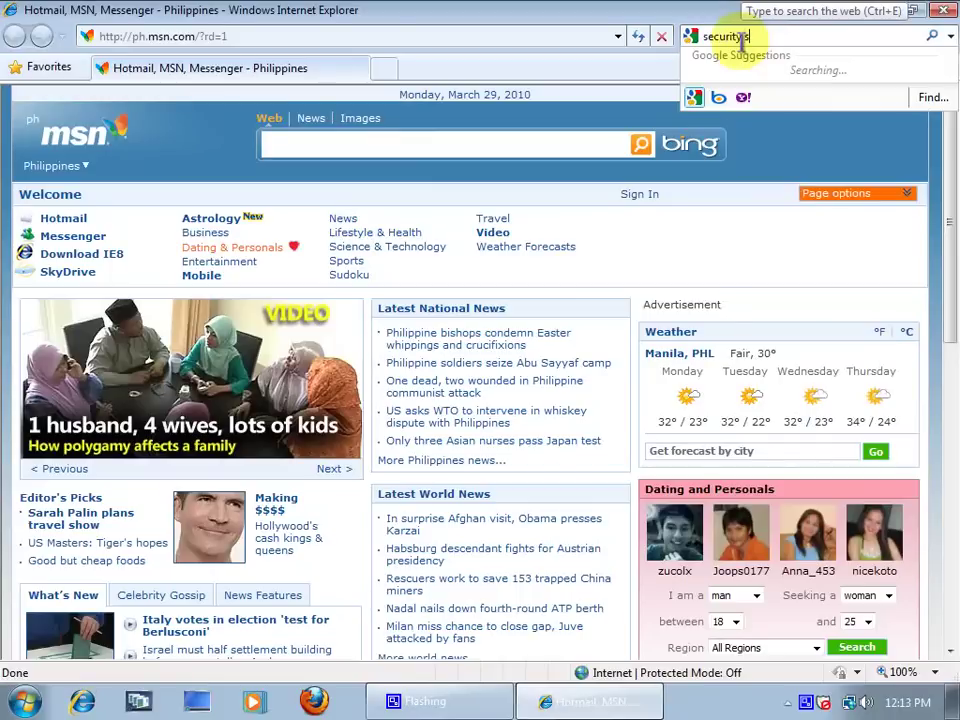
type("skmanag")
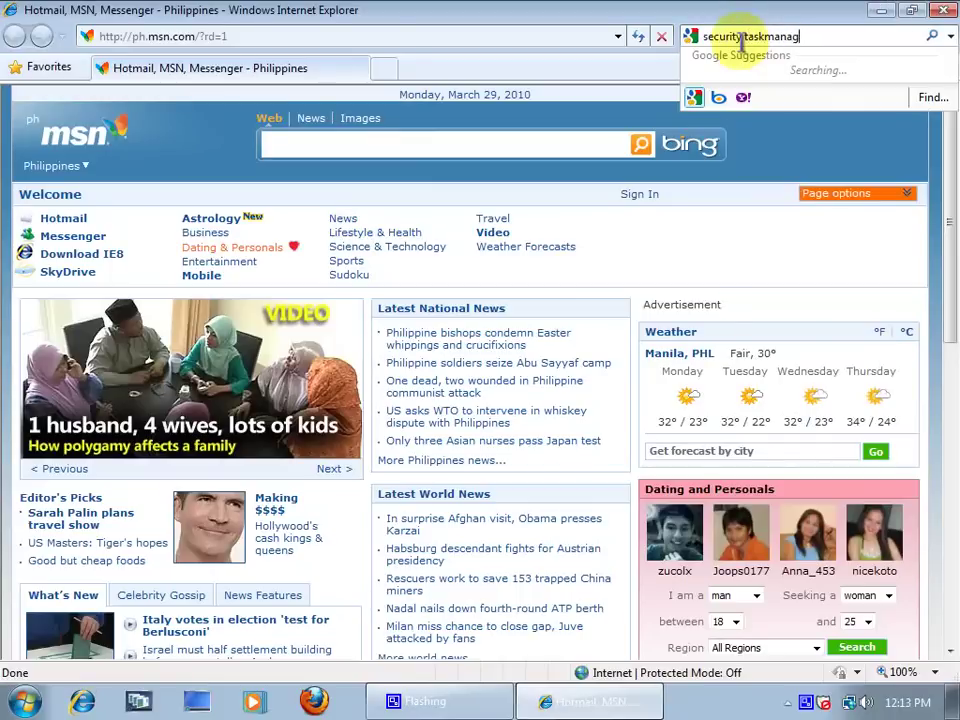
type("er")
key("Return")
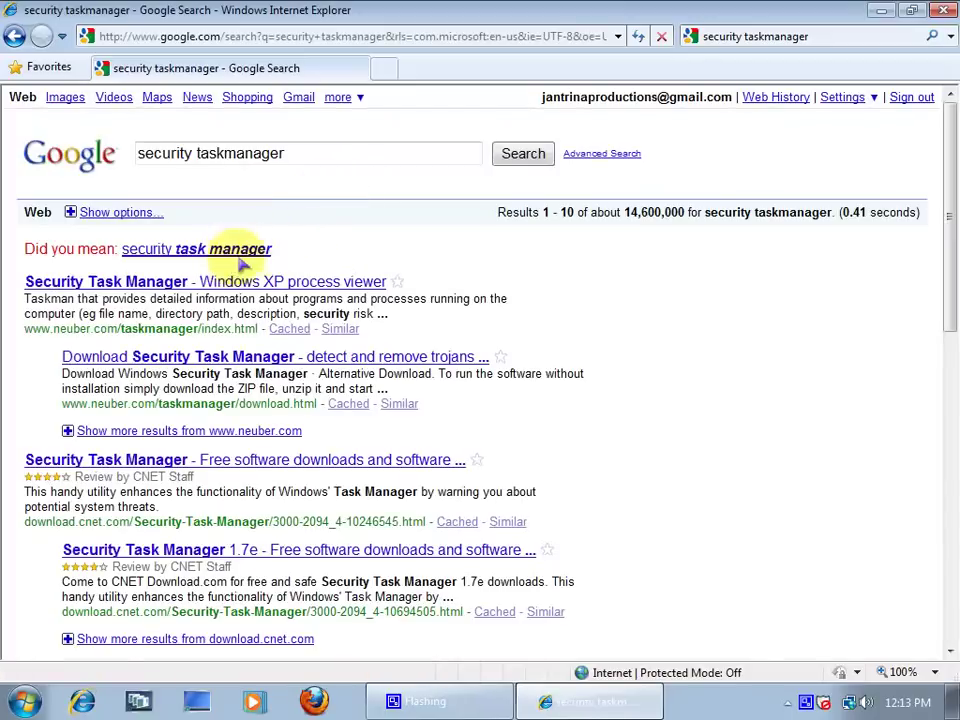
left_click(228, 254)
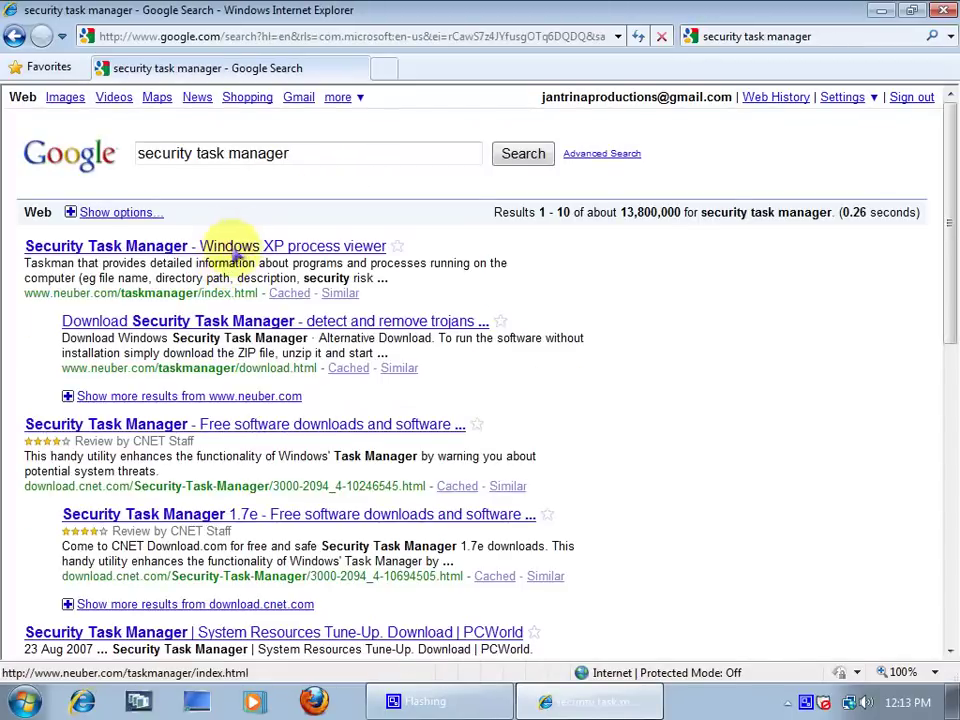
Open the Neuber Security Task Manager result and highlight its community, online-scan and process-description lines.
left_click(182, 246)
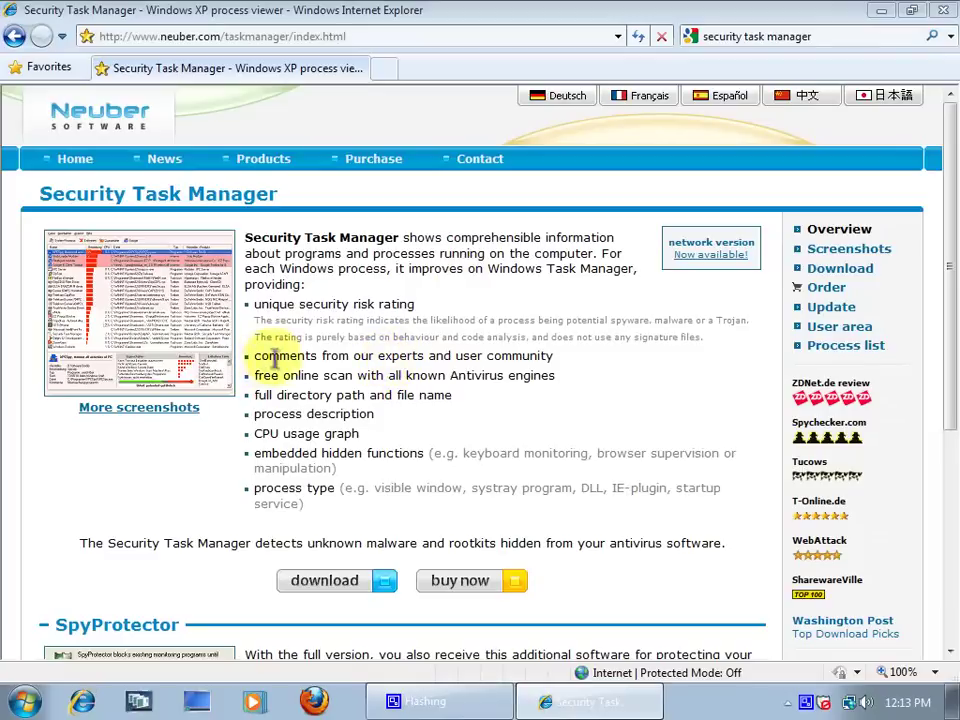
left_click_drag(553, 356, 378, 358)
left_click(378, 360)
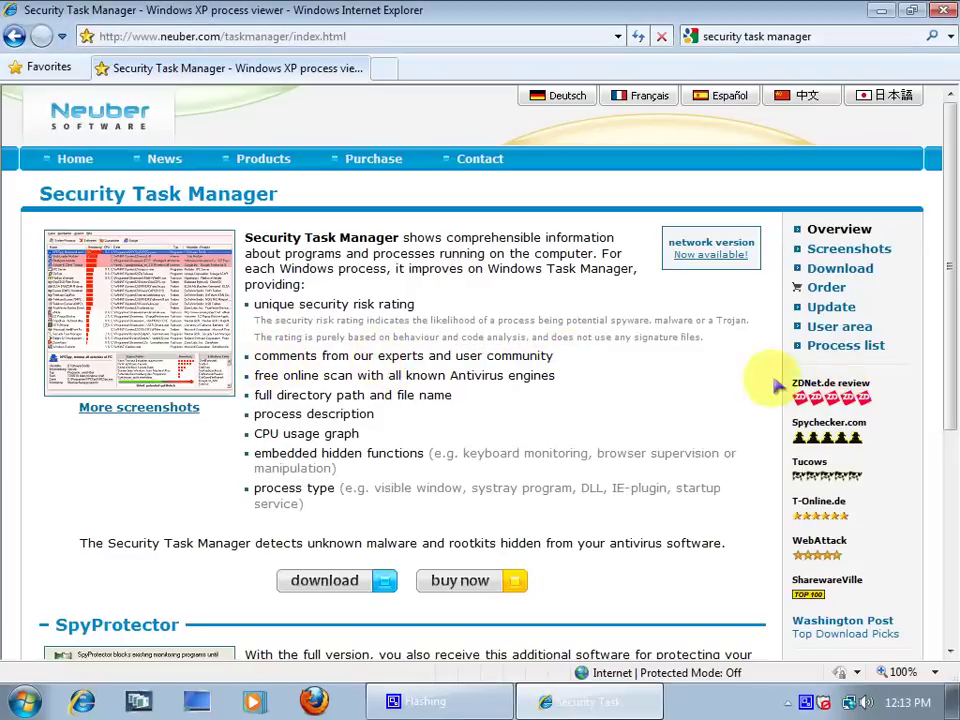
left_click_drag(566, 383, 268, 388)
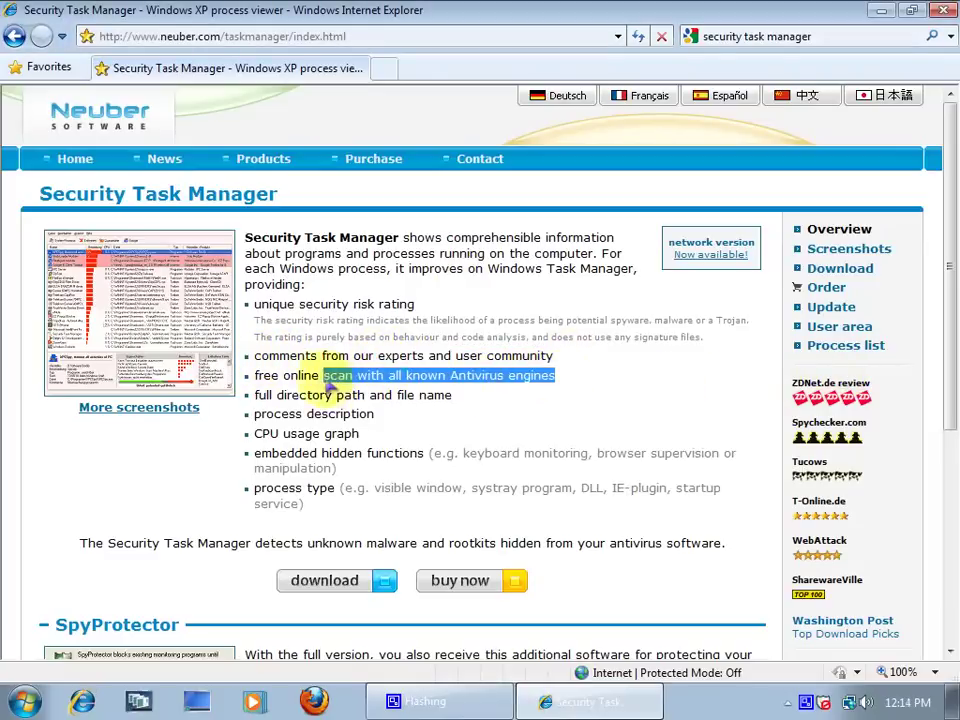
left_click(470, 380)
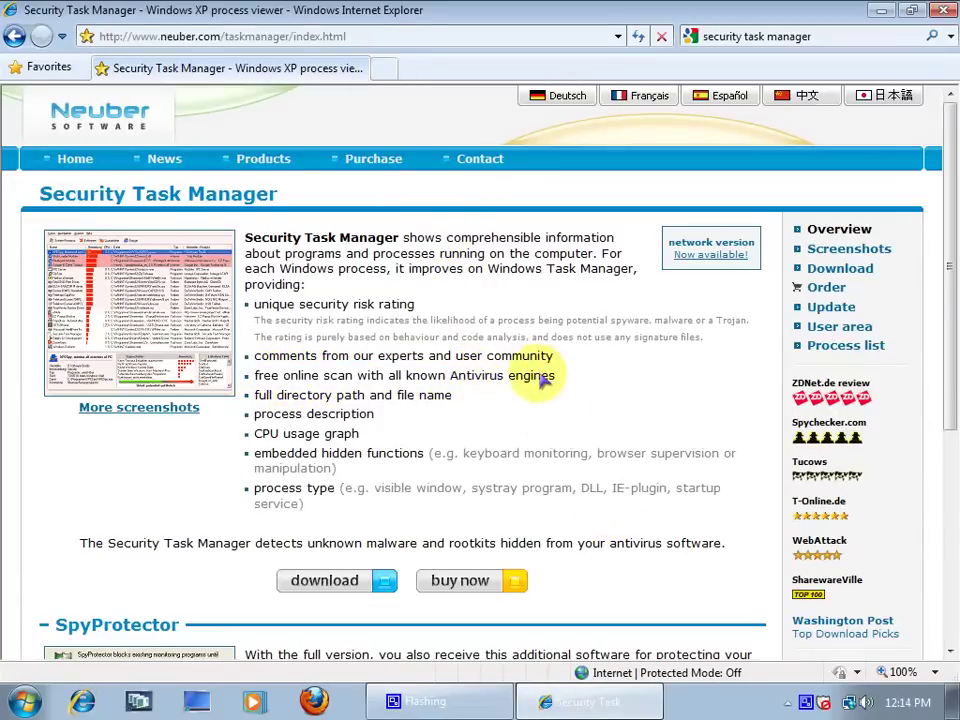
left_click_drag(248, 376, 527, 380)
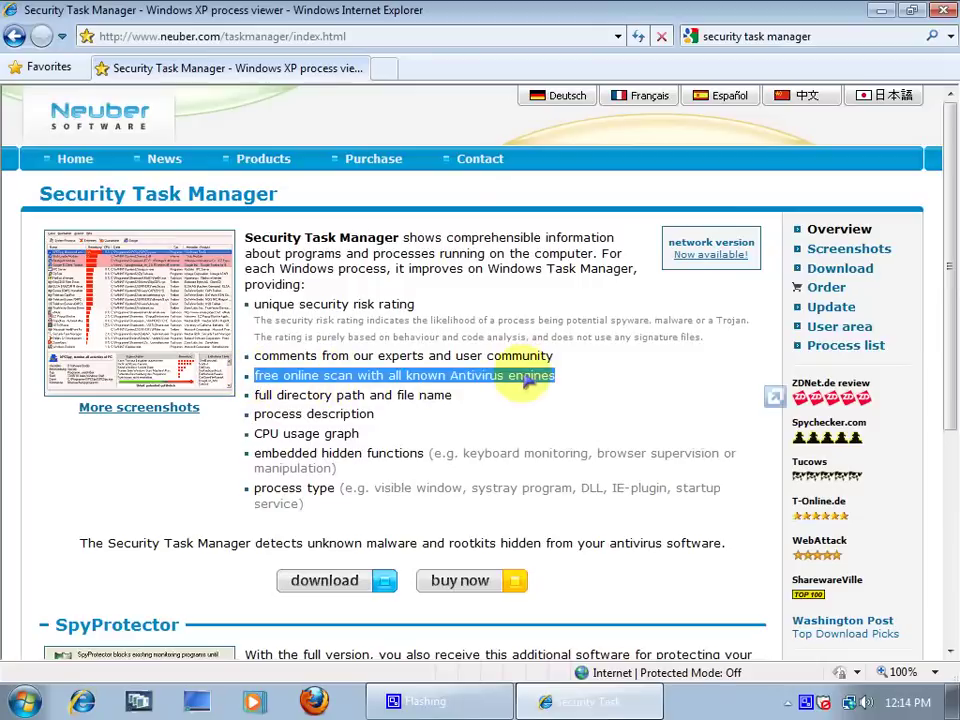
left_click(527, 382)
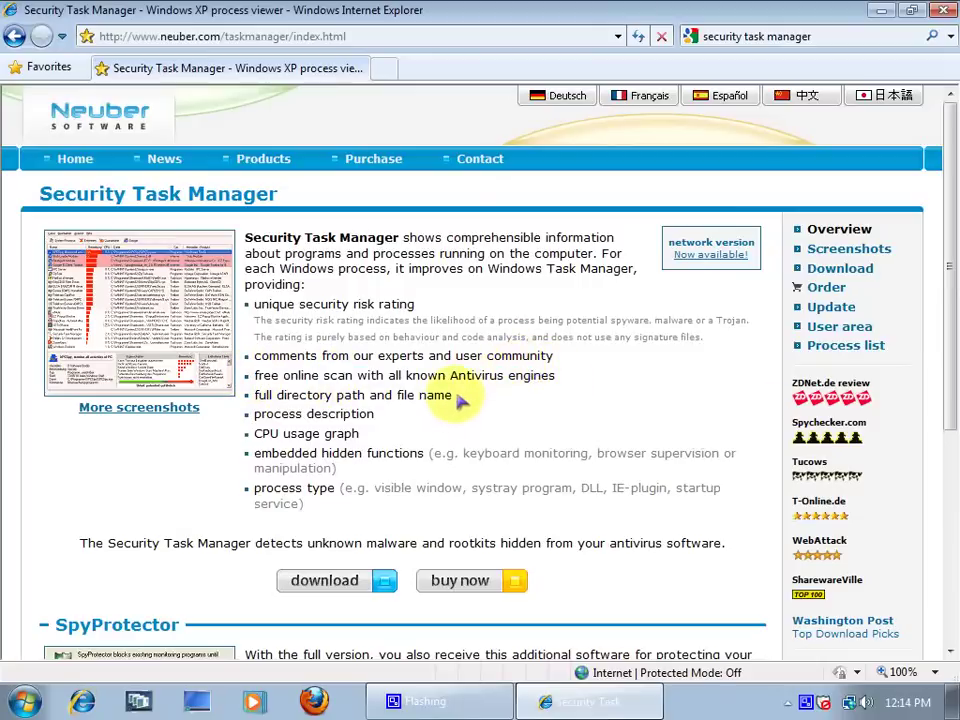
left_click_drag(388, 413, 252, 413)
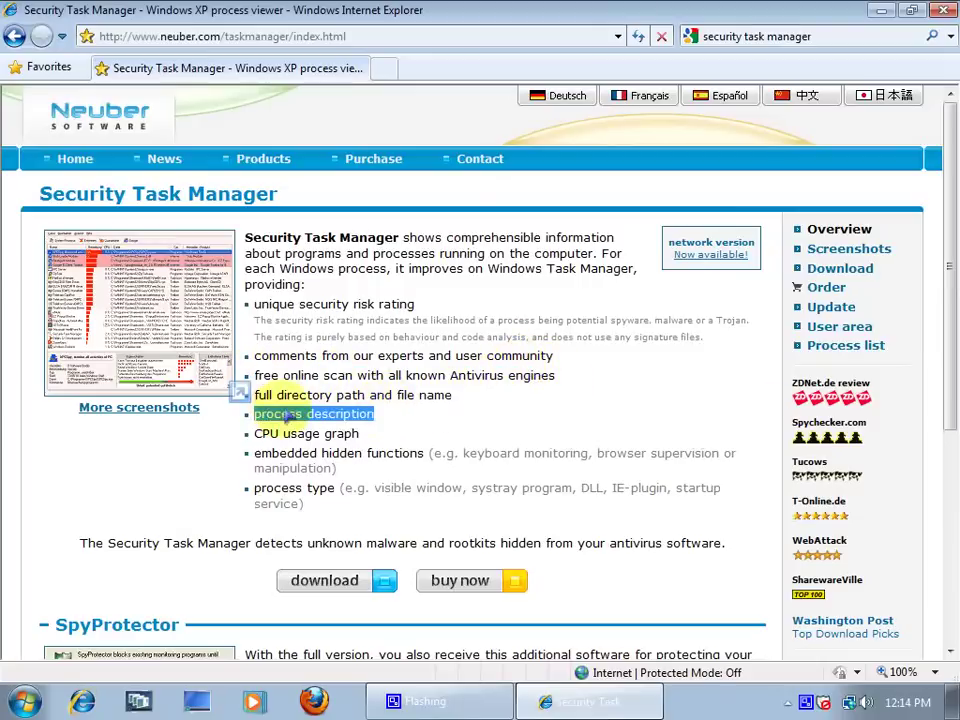
left_click(671, 381)
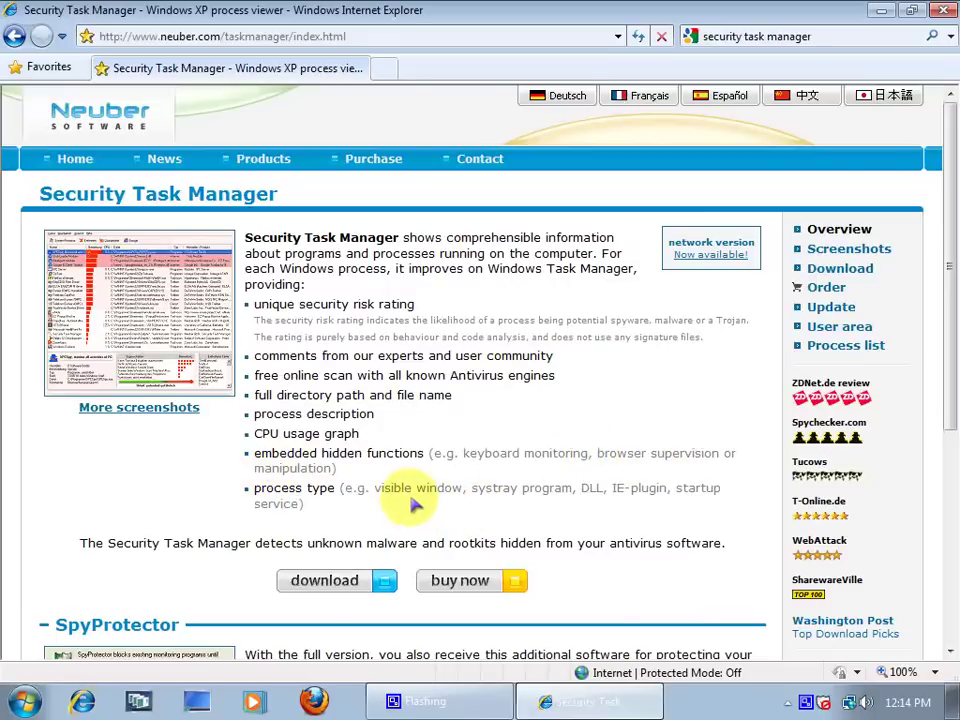
Scroll through the page and highlight the Security Task Manager heading.
scroll(715, 466, "down", 3)
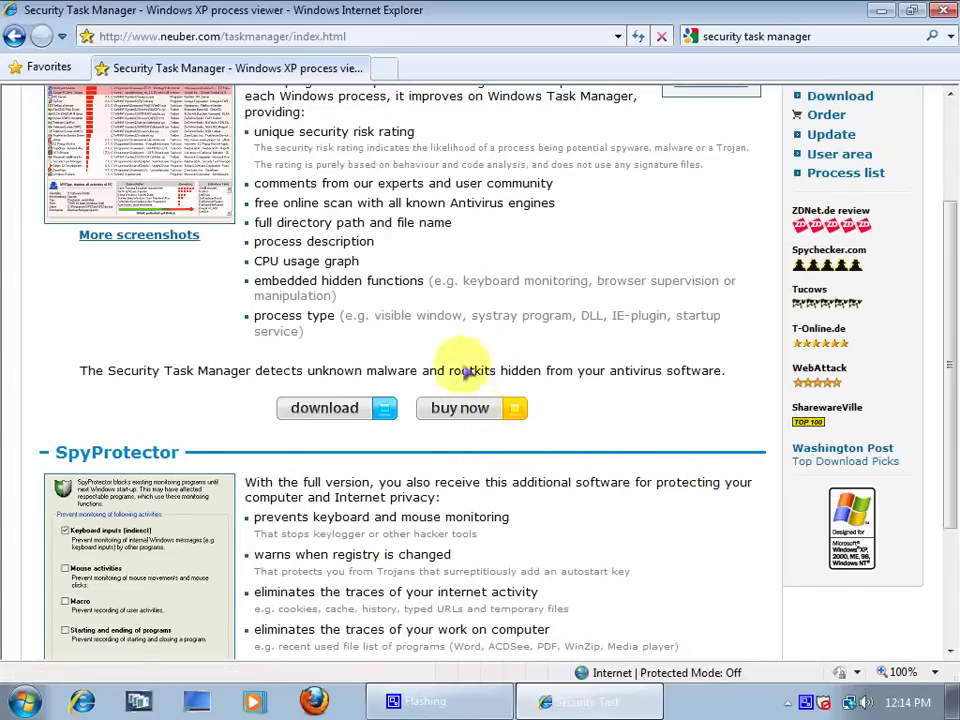
scroll(150, 212, "up", 3)
left_click_drag(37, 200, 285, 198)
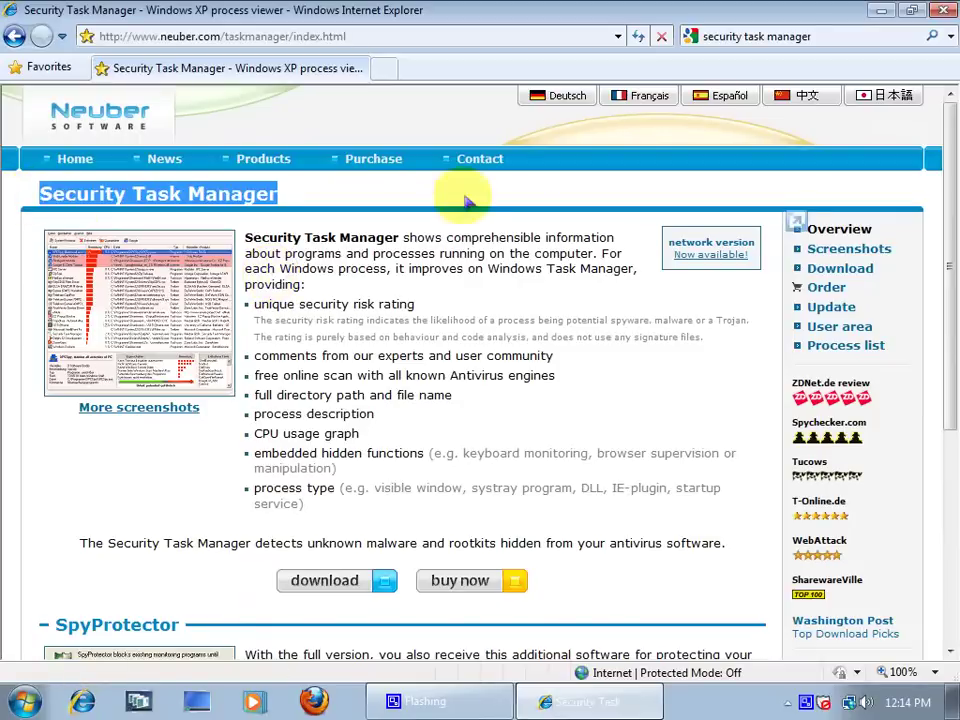
left_click(367, 200)
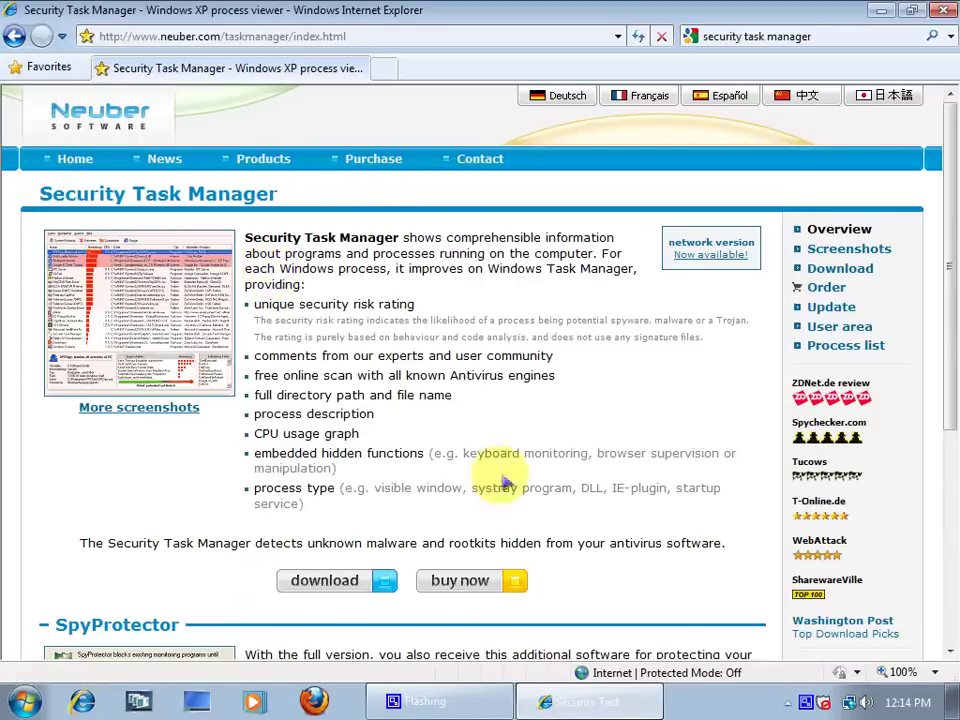
Go to the download page, start the alternative installer download, and highlight the supported Windows versions.
left_click(323, 580)
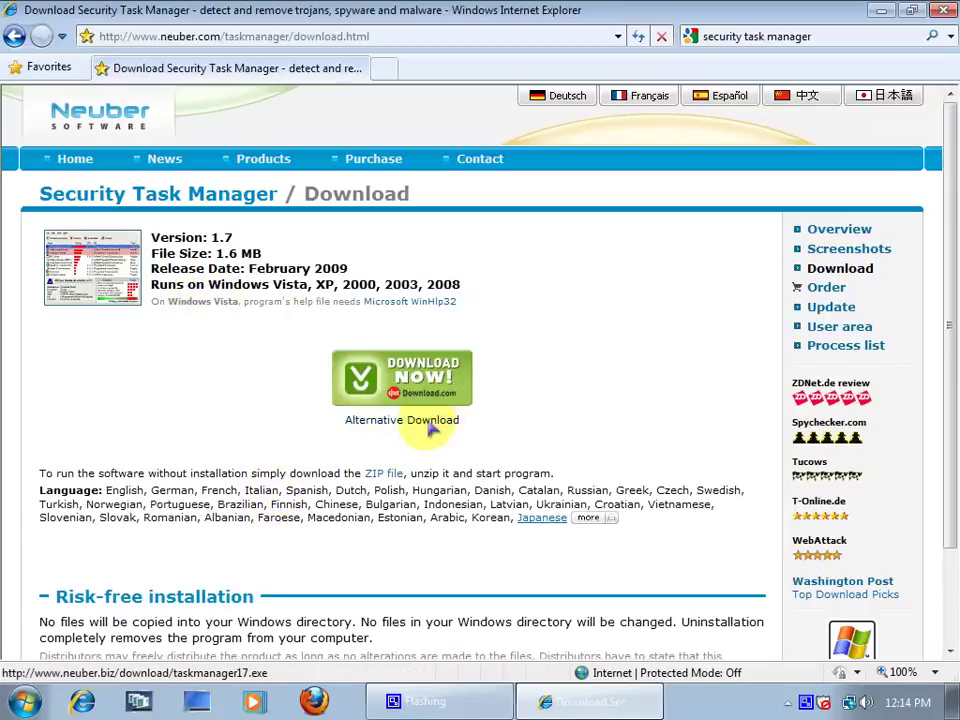
left_click(418, 420)
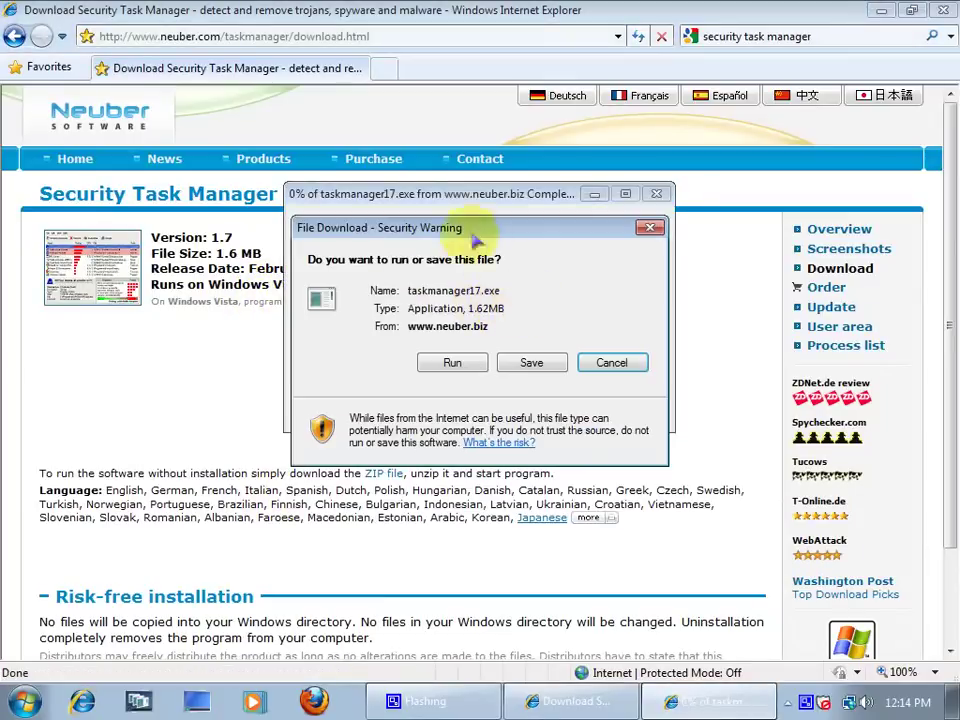
left_click(120, 385)
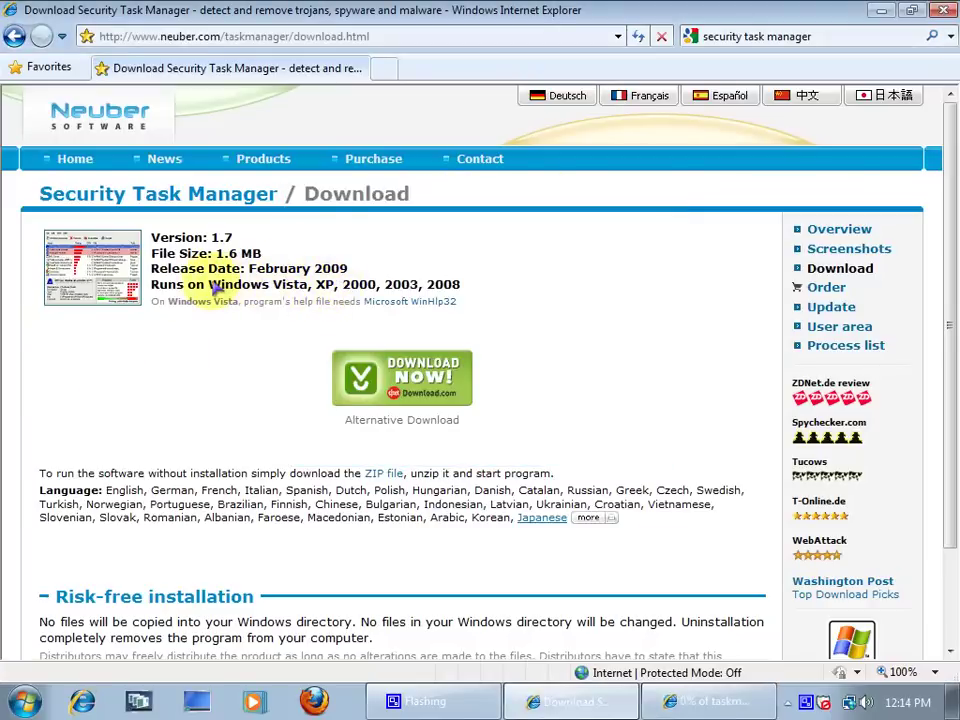
left_click_drag(210, 285, 404, 287)
left_click(478, 272)
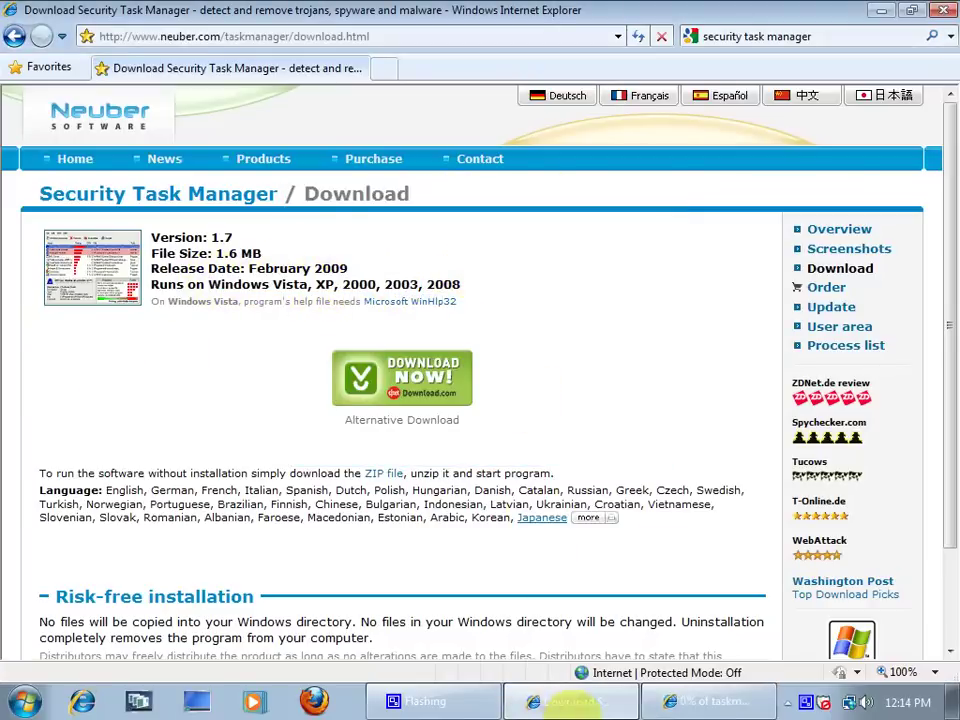
Save taskmanager17.exe to the desktop from the security warning.
left_click(598, 705)
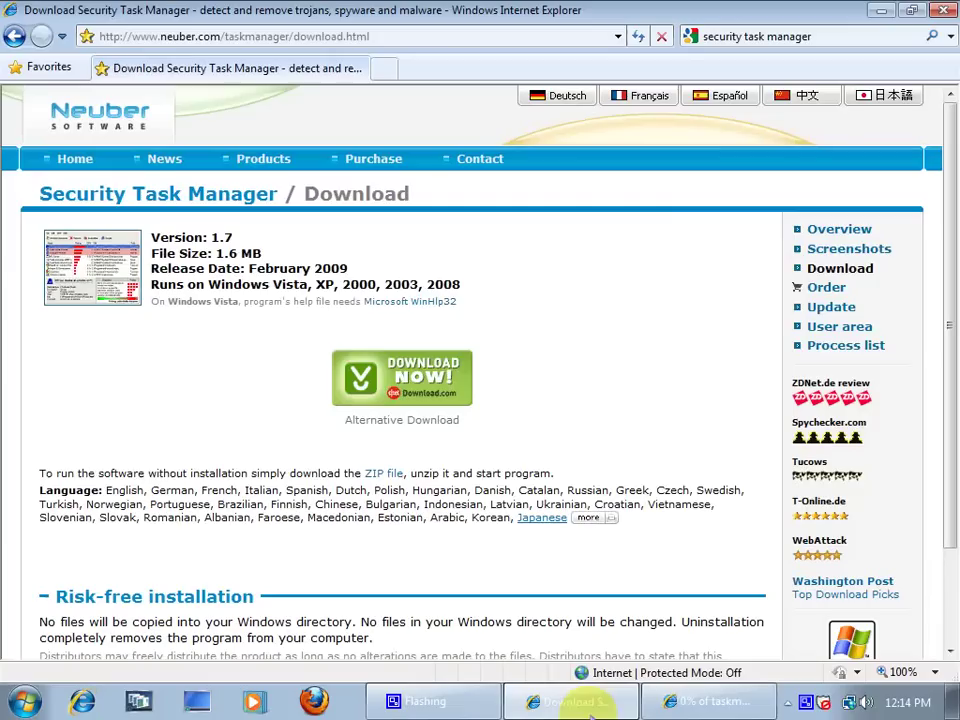
left_click(677, 705)
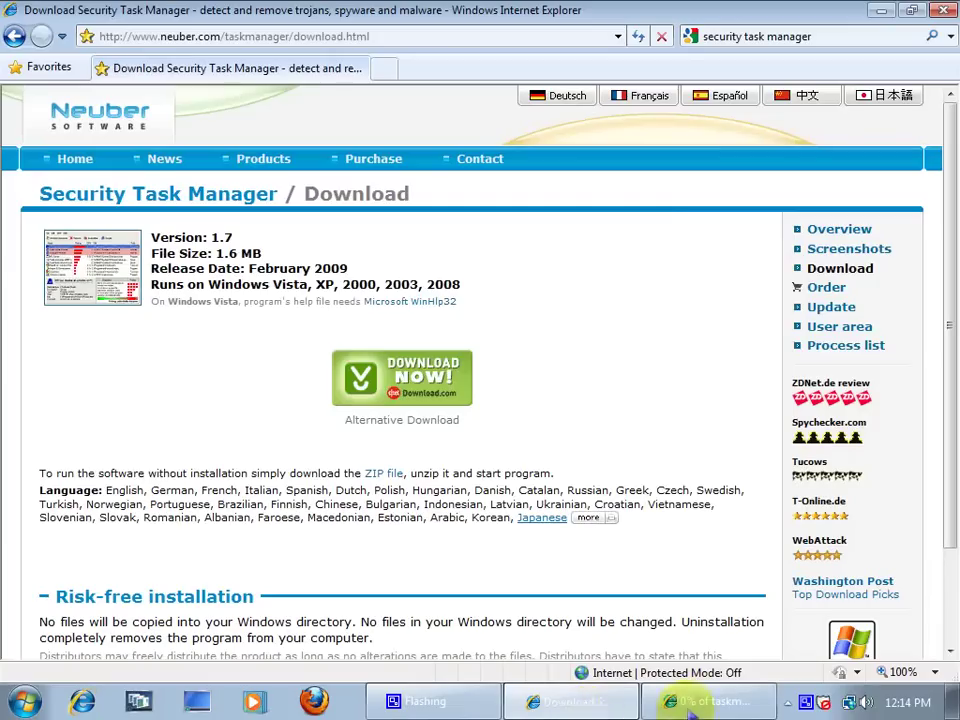
left_click(525, 363)
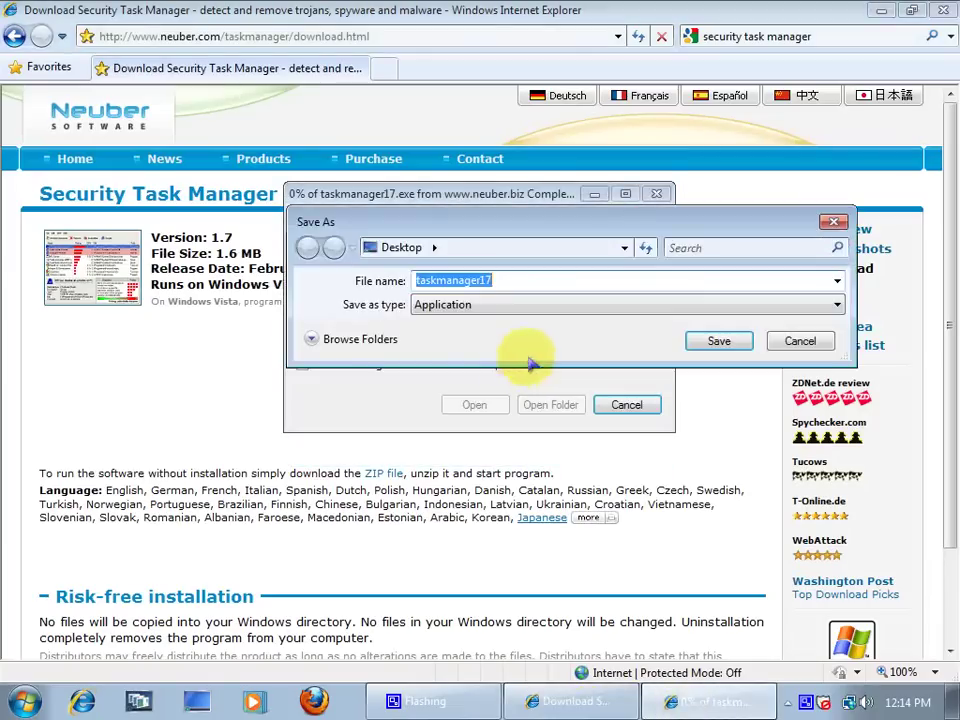
left_click(692, 345)
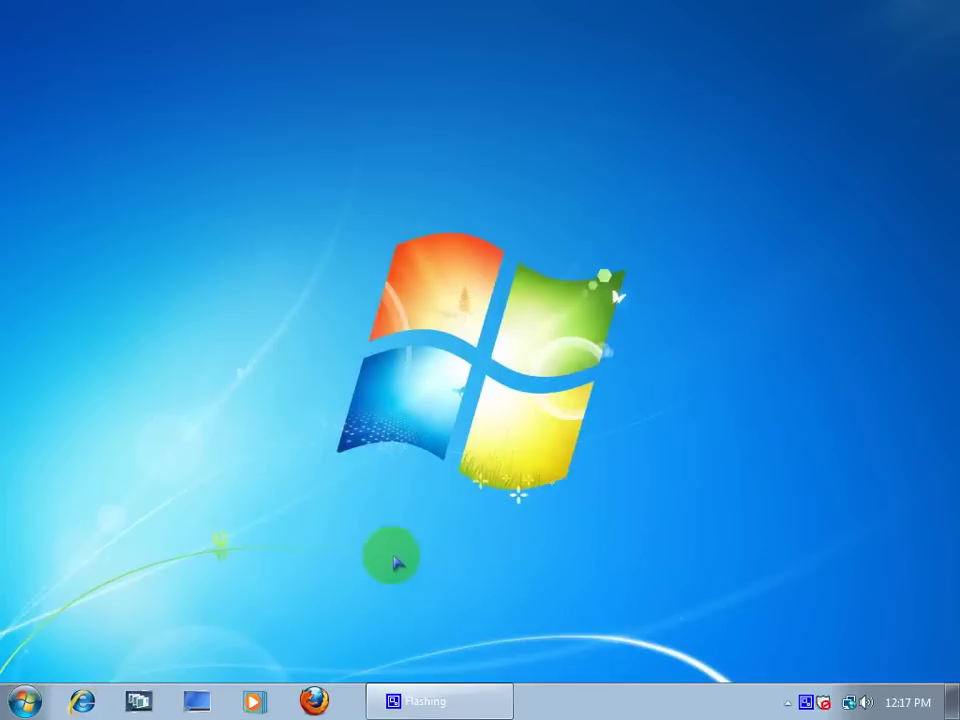
Launch Security Task Manager from the Start menu and continue with the trial version.
key("super")
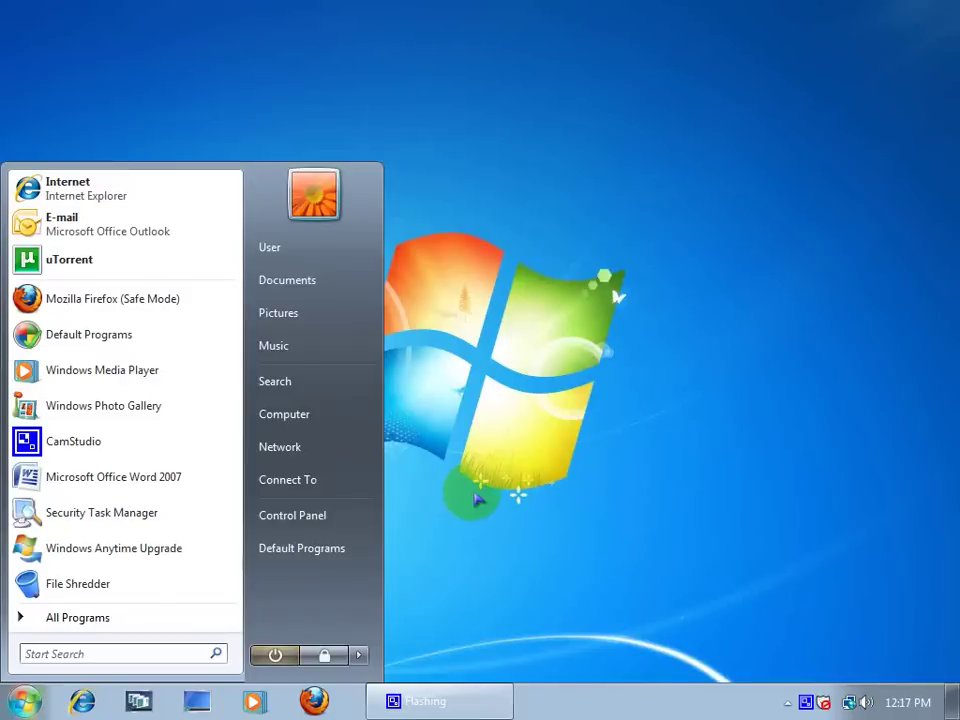
left_click(632, 503)
left_click(24, 700)
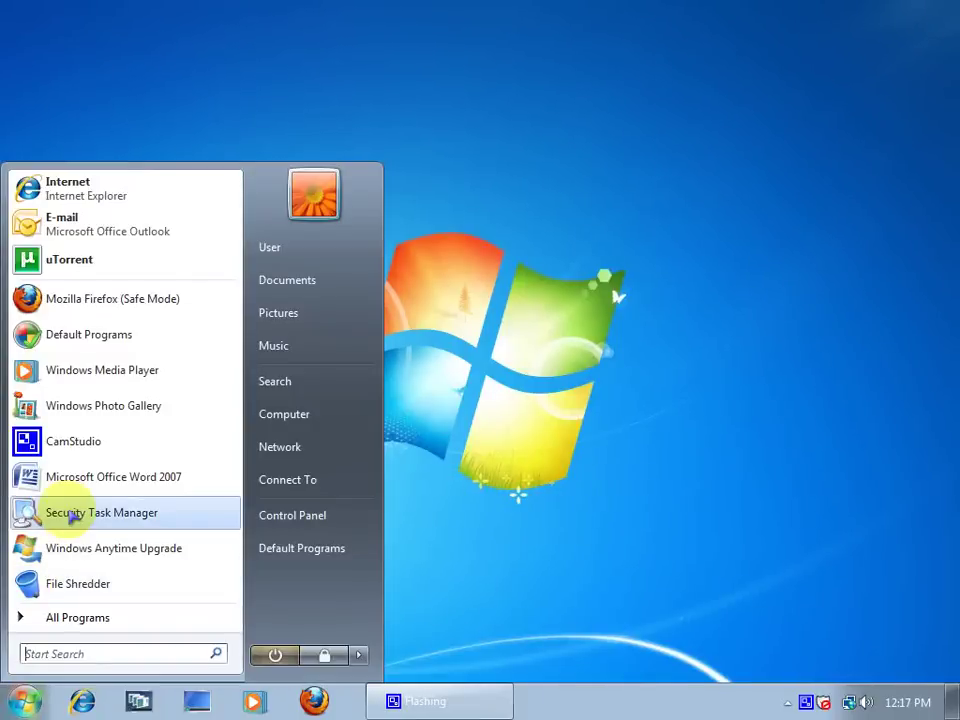
left_click(72, 514)
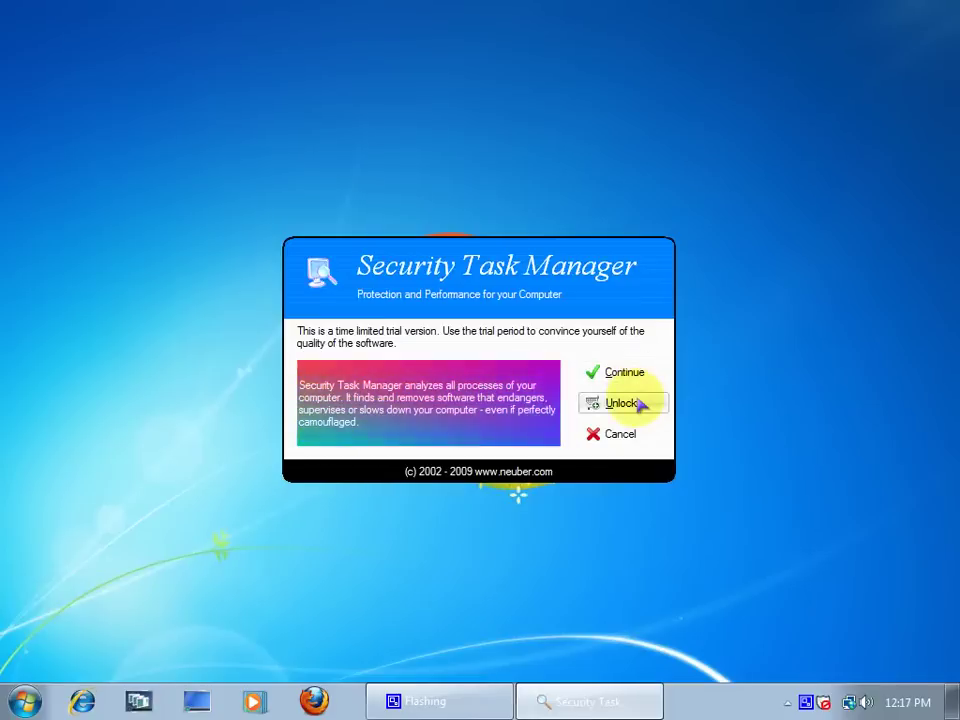
left_click(642, 377)
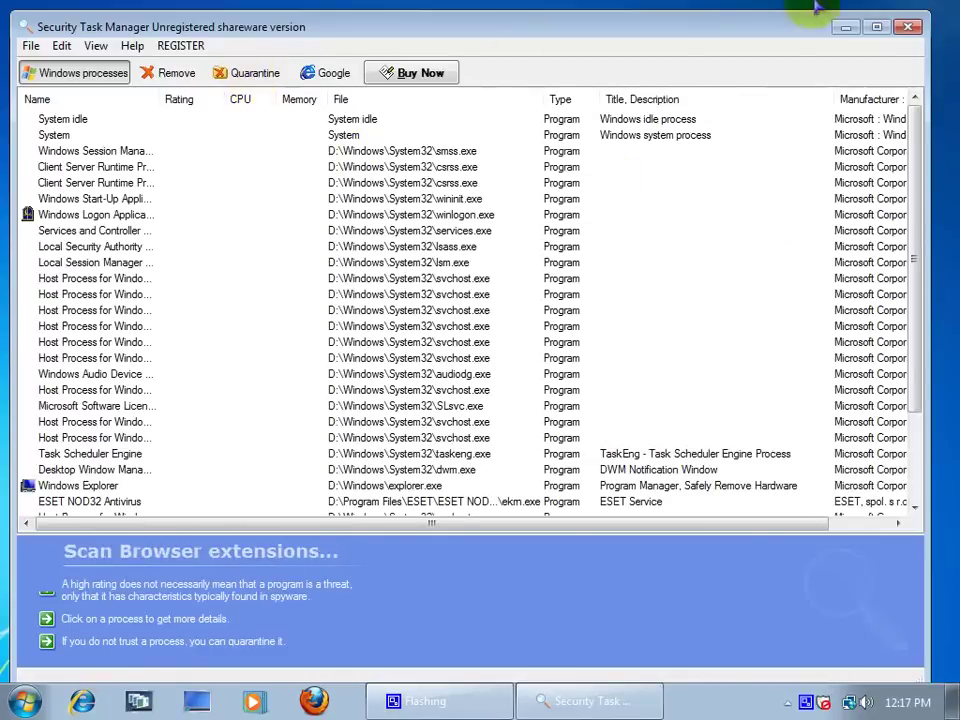
Maximize Security Task Manager and scroll through the 34 scanned processes to the bottom.
left_click(878, 27)
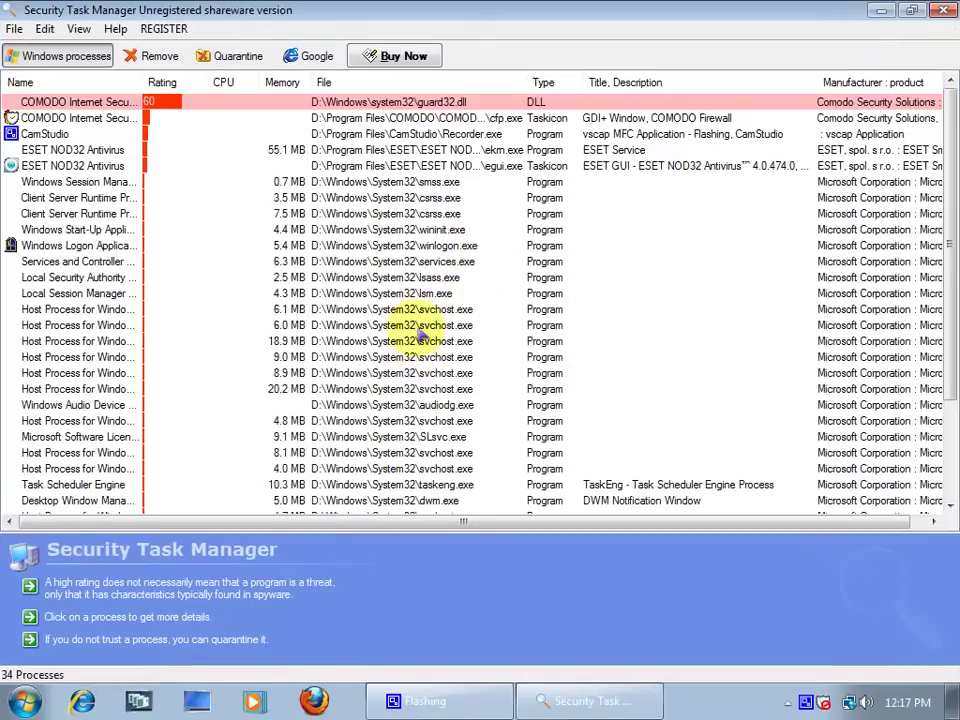
scroll(420, 337, "down", 3)
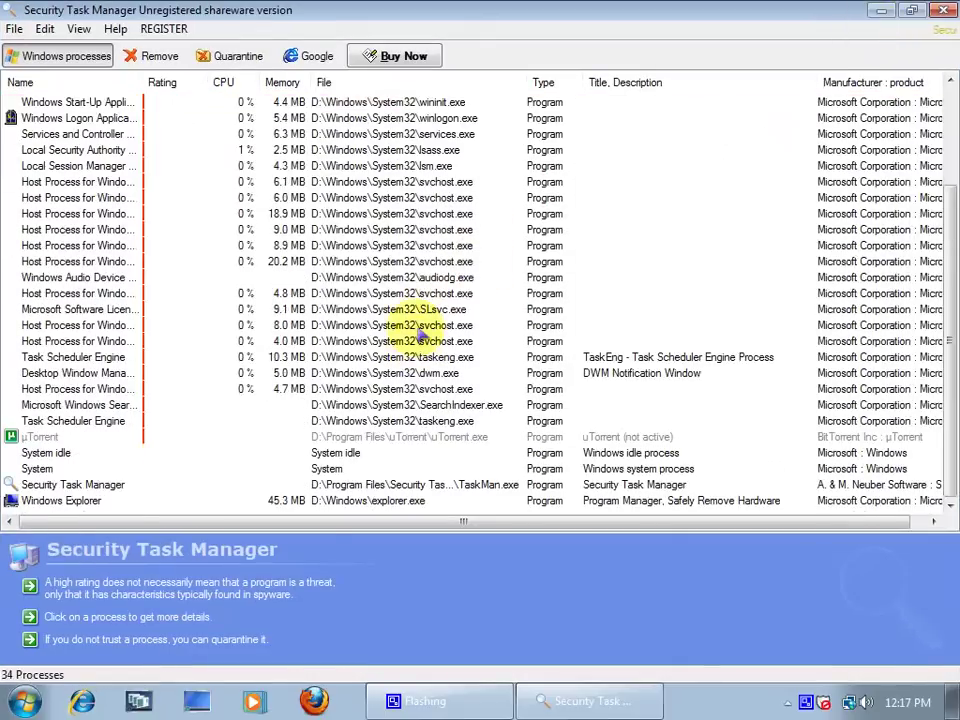
scroll(429, 418, "up", 3)
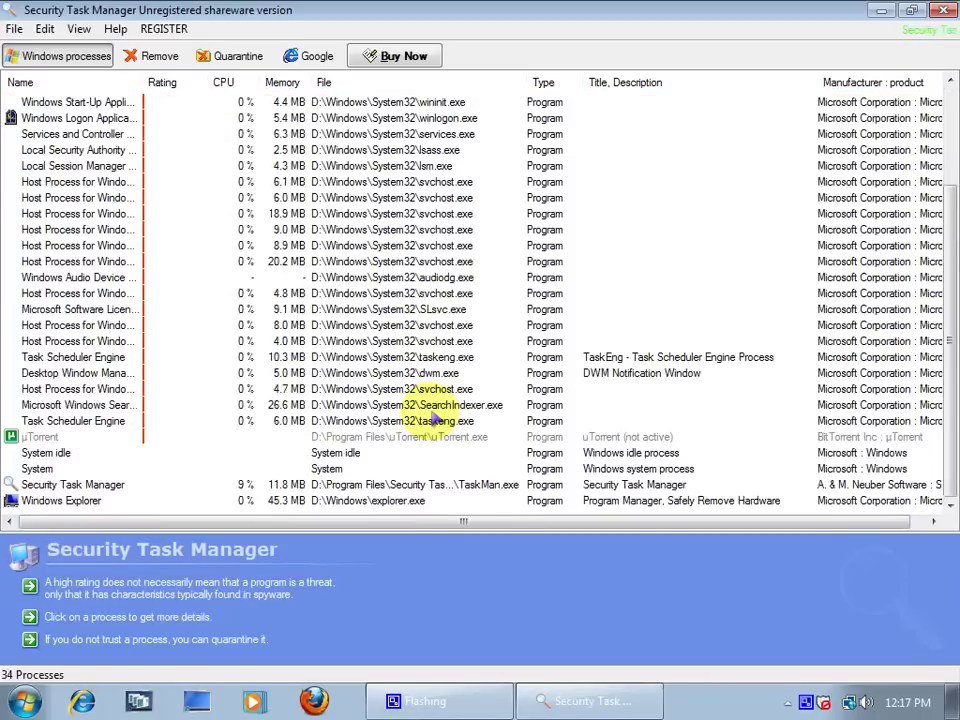
scroll(429, 418, "down", 3)
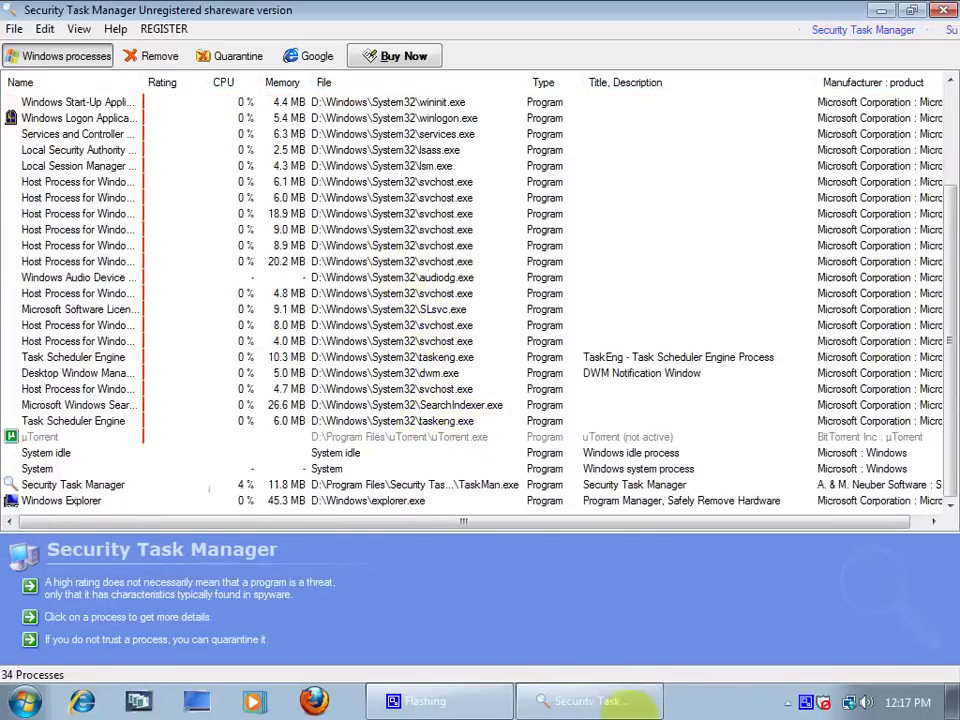
Launch Windows Task Manager from the taskbar, show its Processes list, and move it aside.
right_click(782, 702)
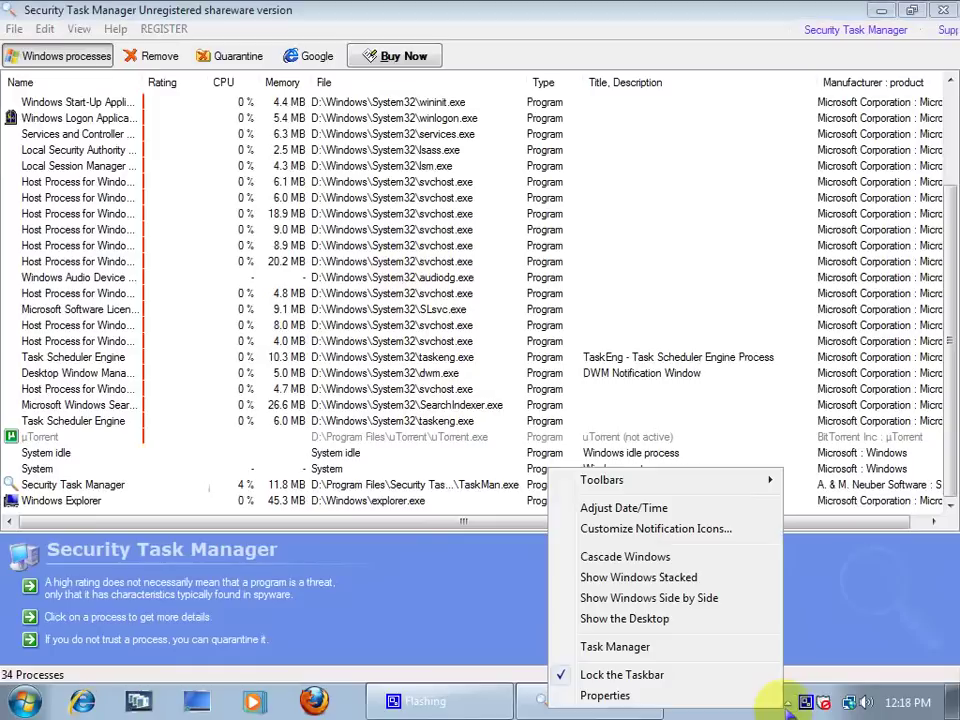
left_click(693, 657)
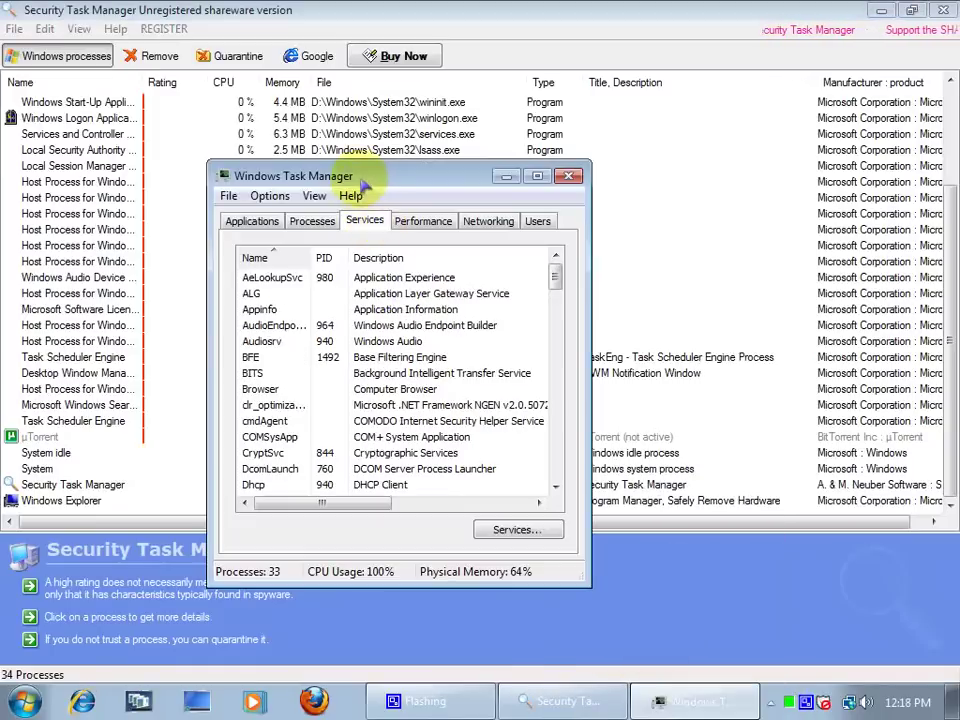
left_click_drag(365, 182, 640, 95)
left_click(585, 132)
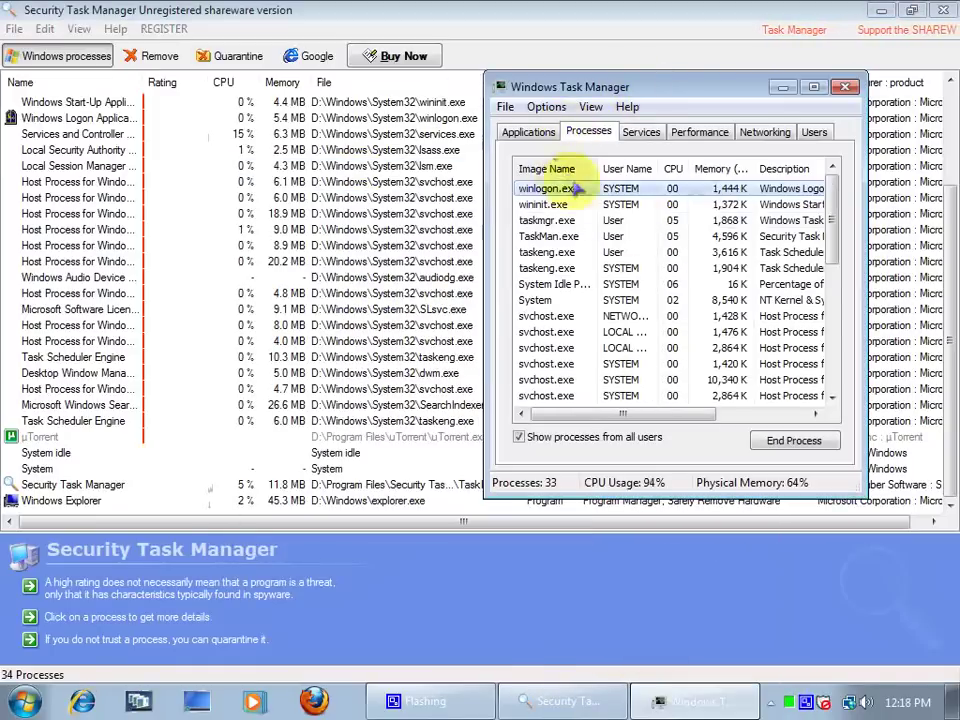
scroll(622, 264, "down", 5)
scroll(622, 264, "down", 2)
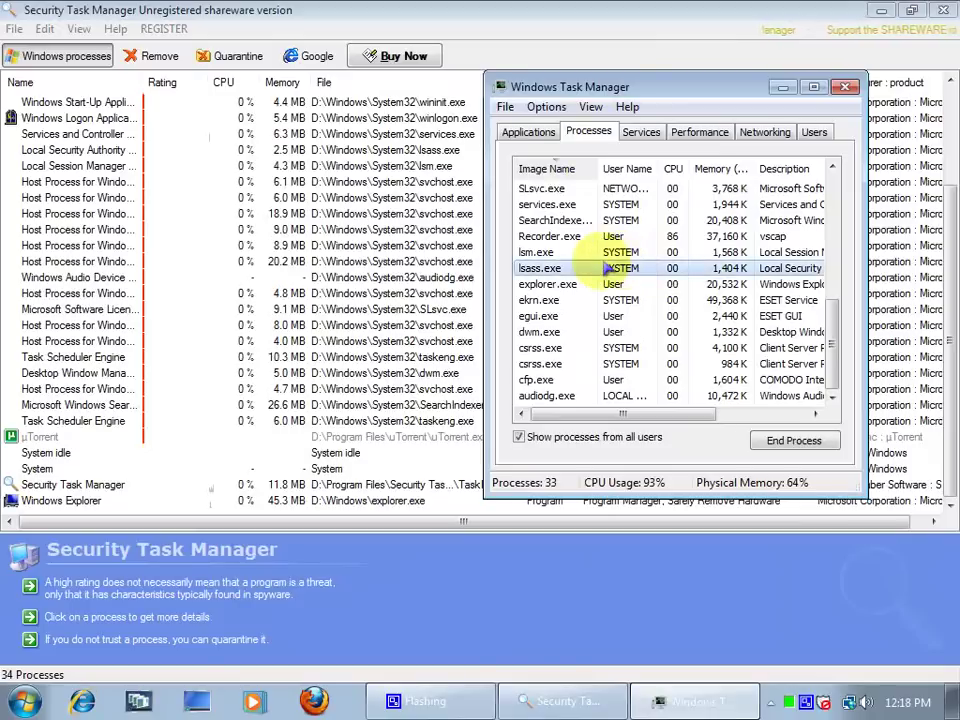
scroll(601, 252, "up", 8)
left_click_drag(600, 87, 579, 34)
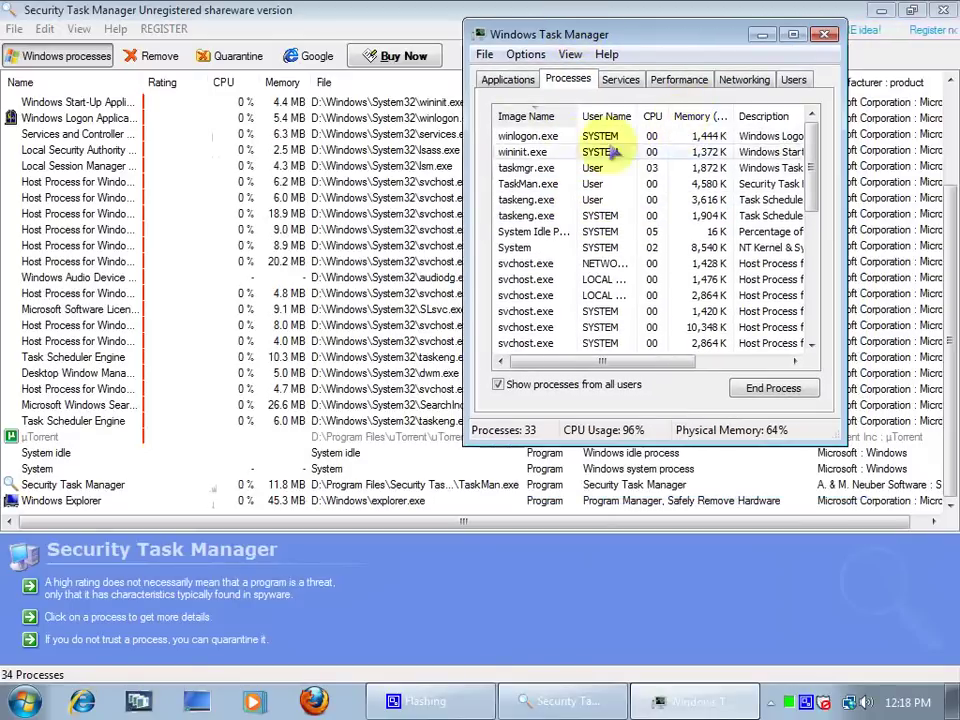
Step through details of Local Security Authority, Local Session Manager, Winlogon, Host Process and Licensing entries.
left_click(312, 149)
scroll(302, 140, "down", 3)
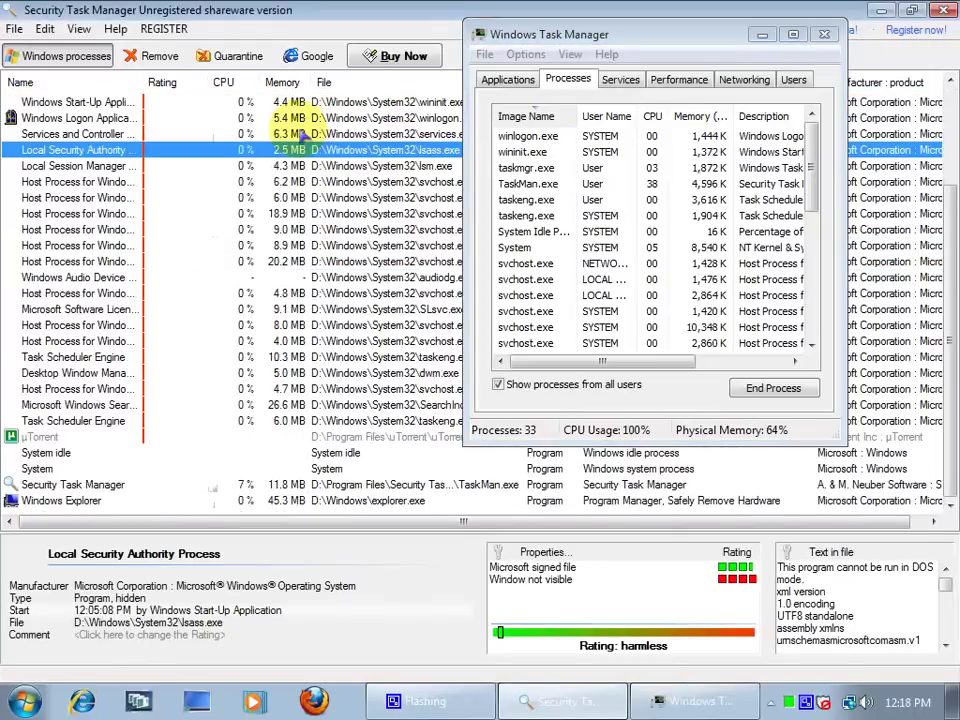
left_click(322, 290)
left_click(320, 213)
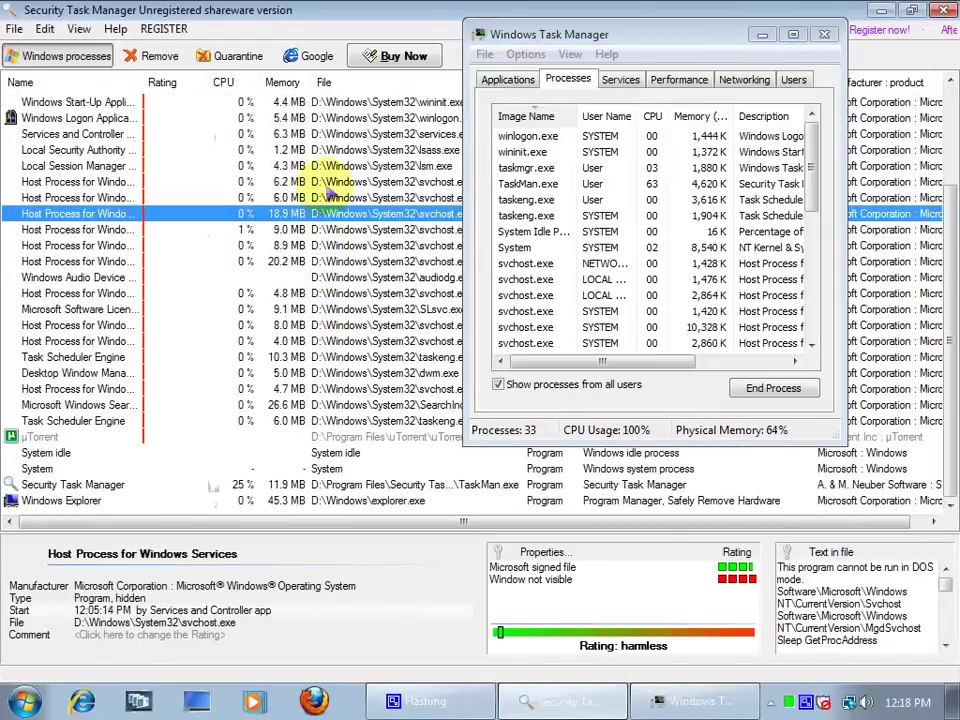
left_click(328, 165)
left_click(332, 150)
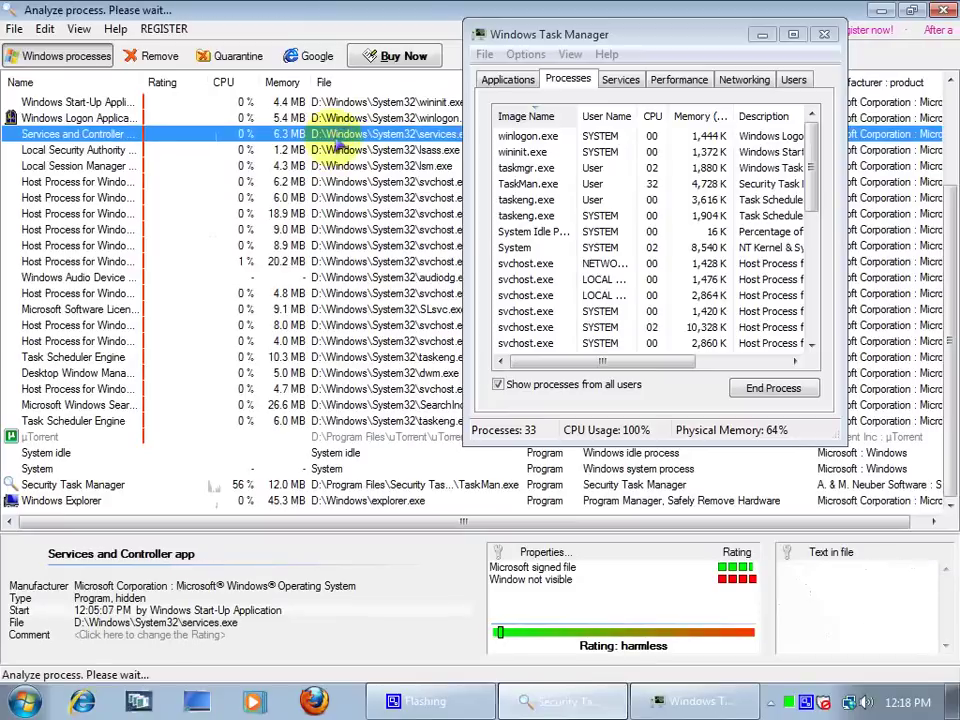
left_click(346, 117)
left_click(343, 133)
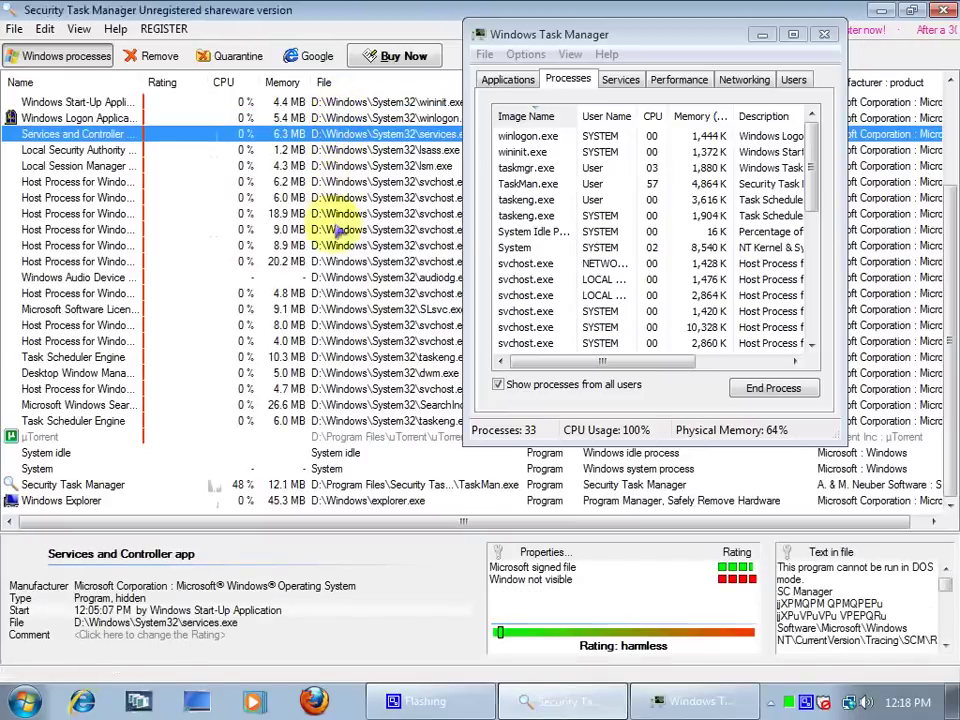
left_click(325, 213)
left_click(315, 261)
left_click(303, 293)
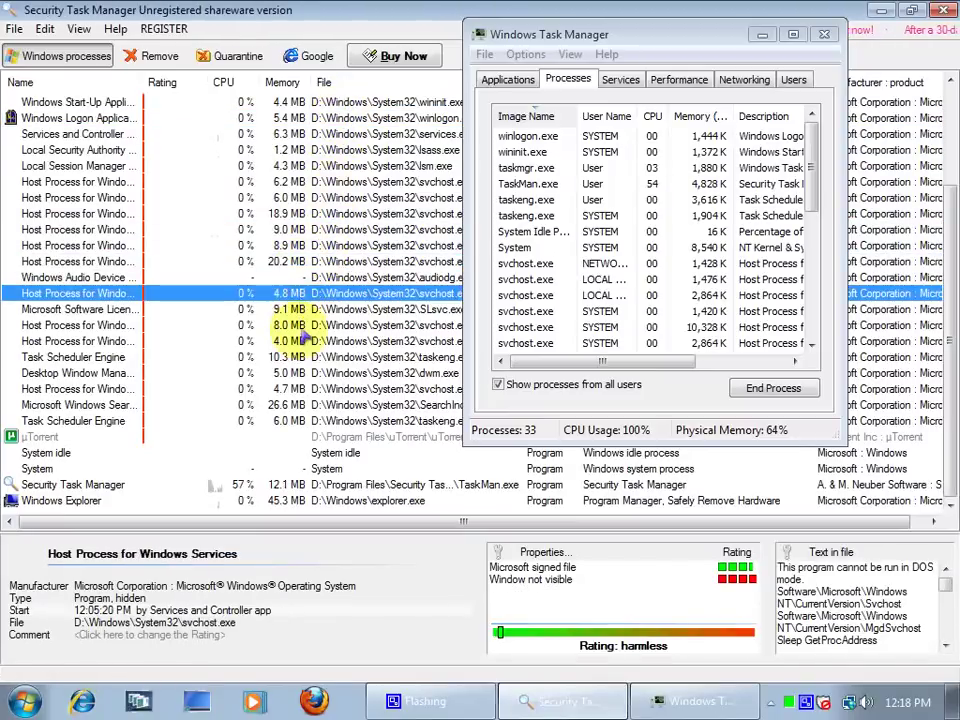
left_click(312, 310)
In Task Manager, select TaskMan.exe, winlogon.exe and NETWORK svchost.exe, widening the Memory column.
left_click(650, 185)
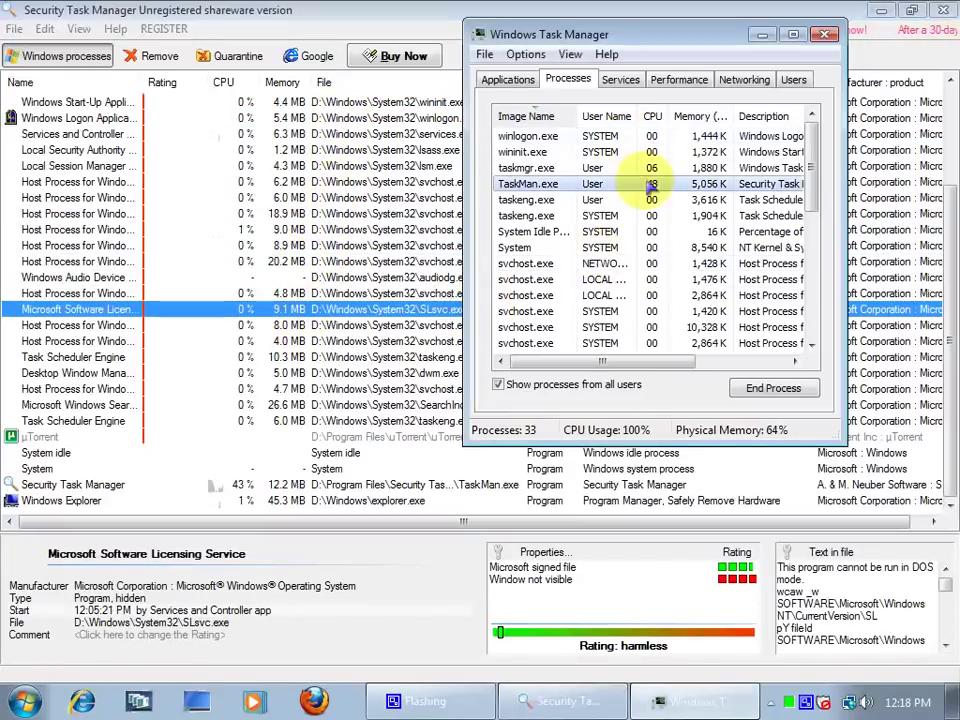
left_click(655, 137)
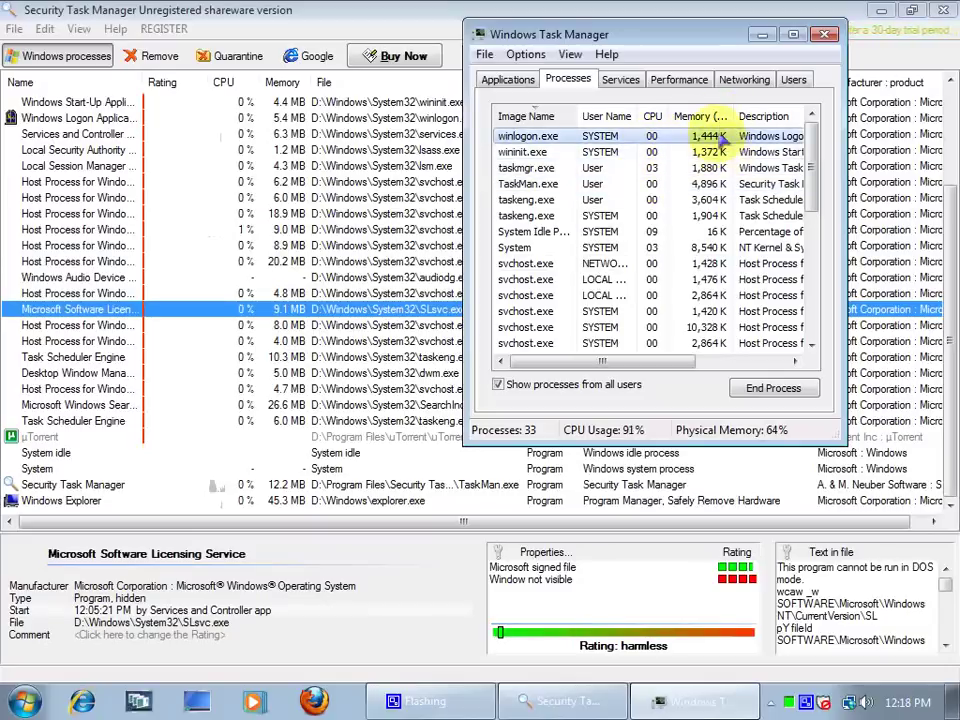
mouse_move(735, 116)
left_mouse_down()
mouse_move(790, 117)
mouse_move(749, 117)
left_mouse_up()
left_click(600, 264)
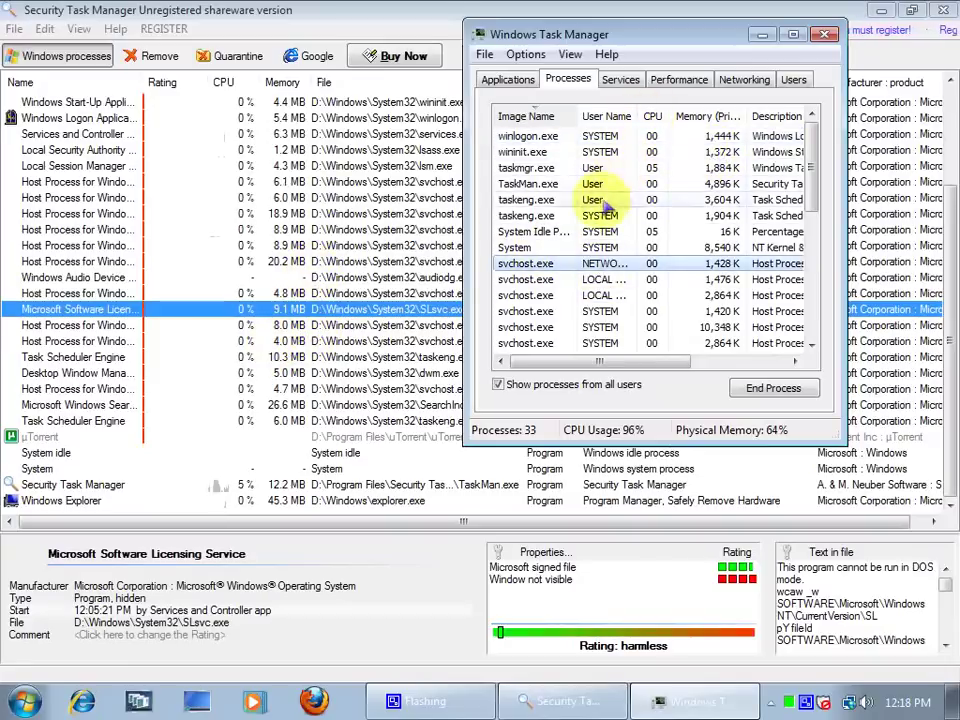
View the 18.9, 8.9 and 8.0 MB Host Process details, then the Services and Controller app.
left_click(60, 213)
left_click(70, 229)
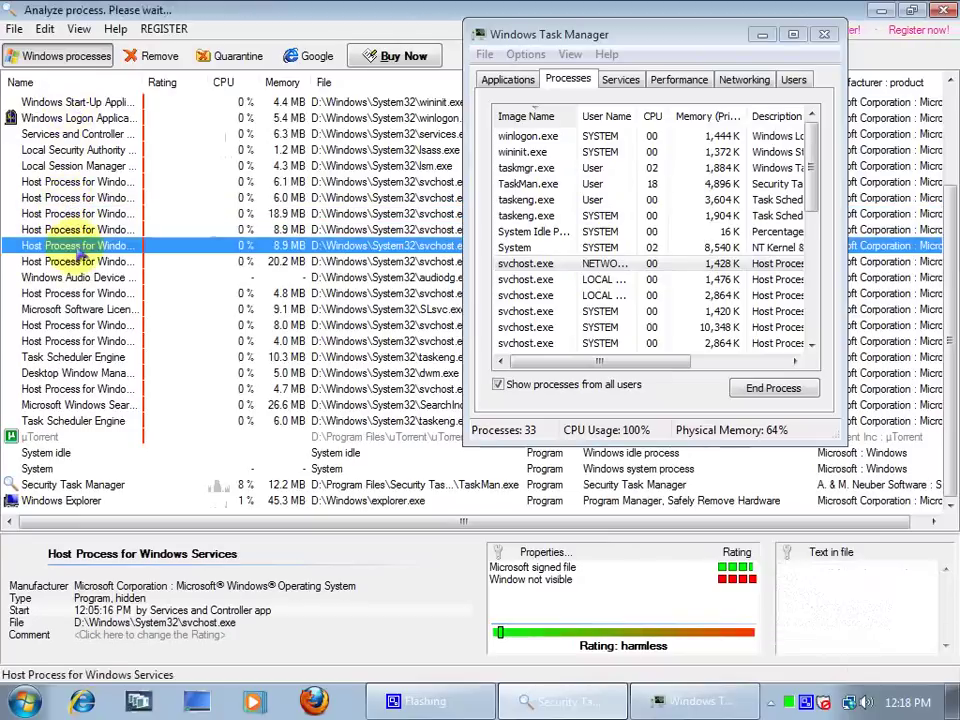
left_click(75, 325)
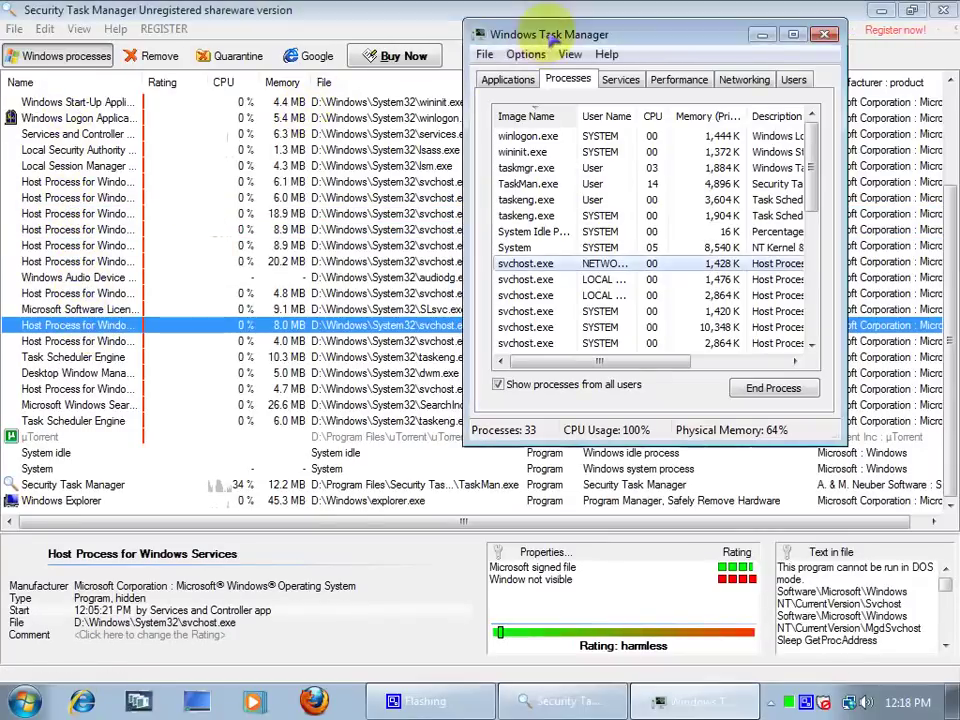
left_click_drag(545, 34, 375, 313)
left_click(438, 136)
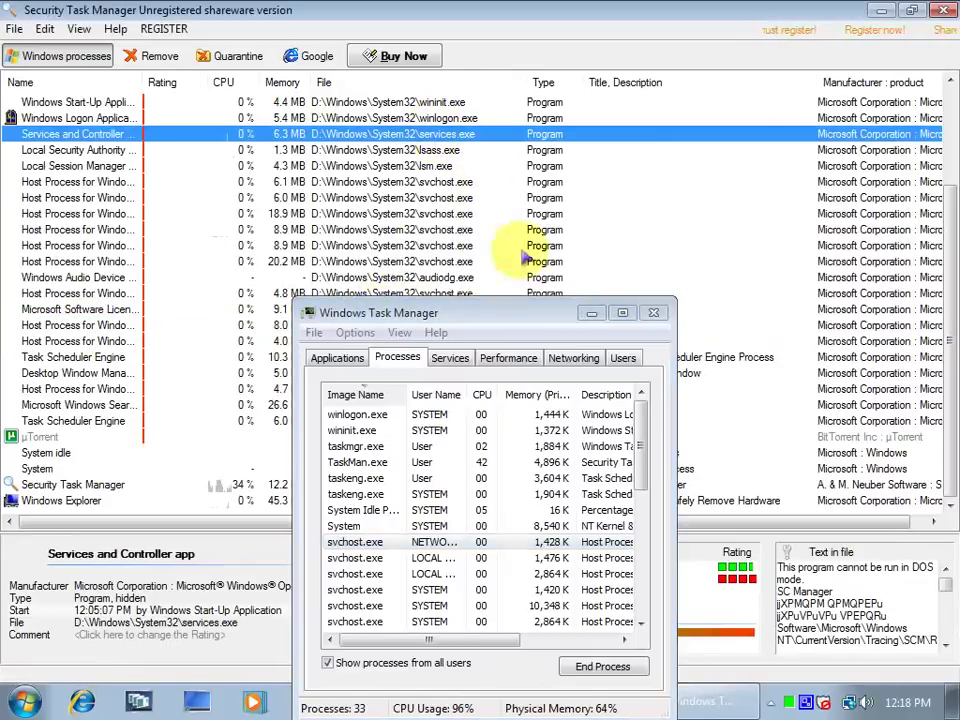
Minimize Task Manager, then open and close the System32 folder containing svchost.exe.
left_click(591, 315)
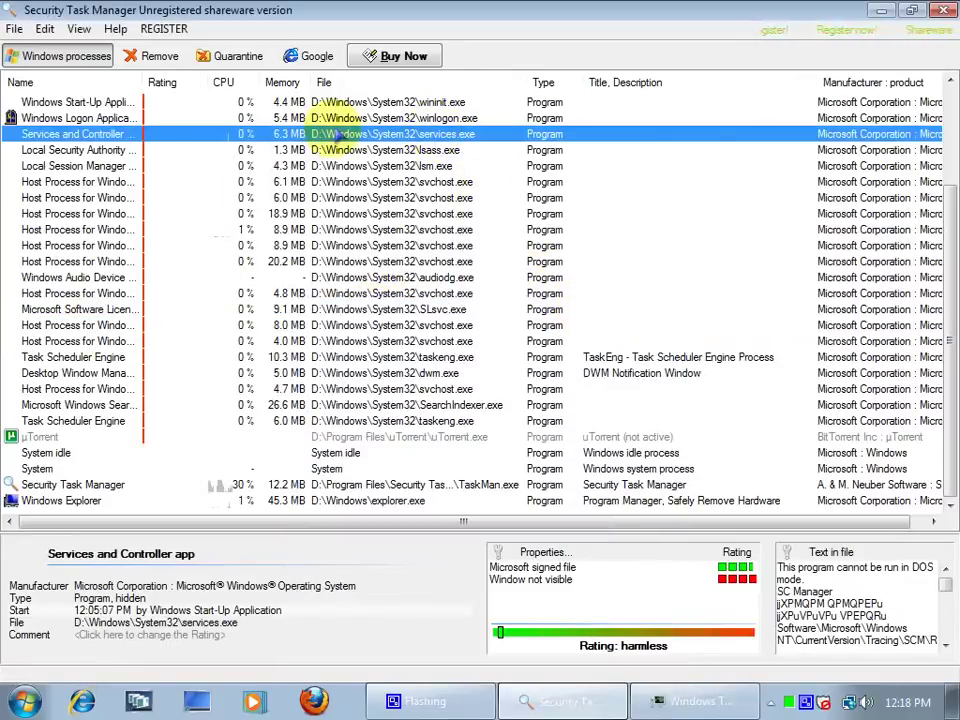
right_click(332, 131)
right_click(365, 214)
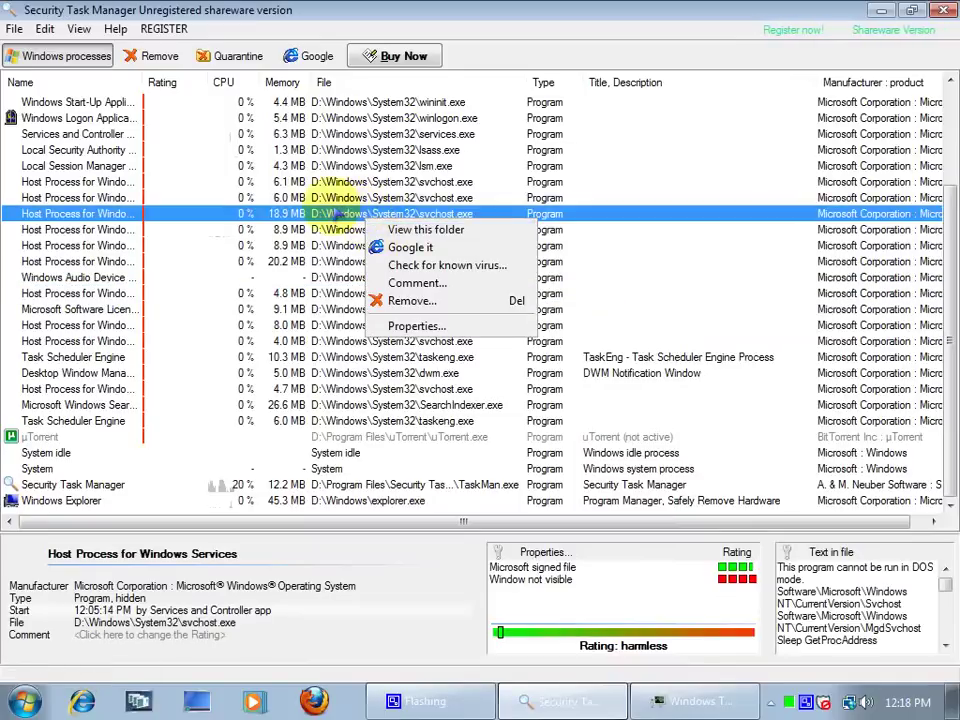
left_click(400, 230)
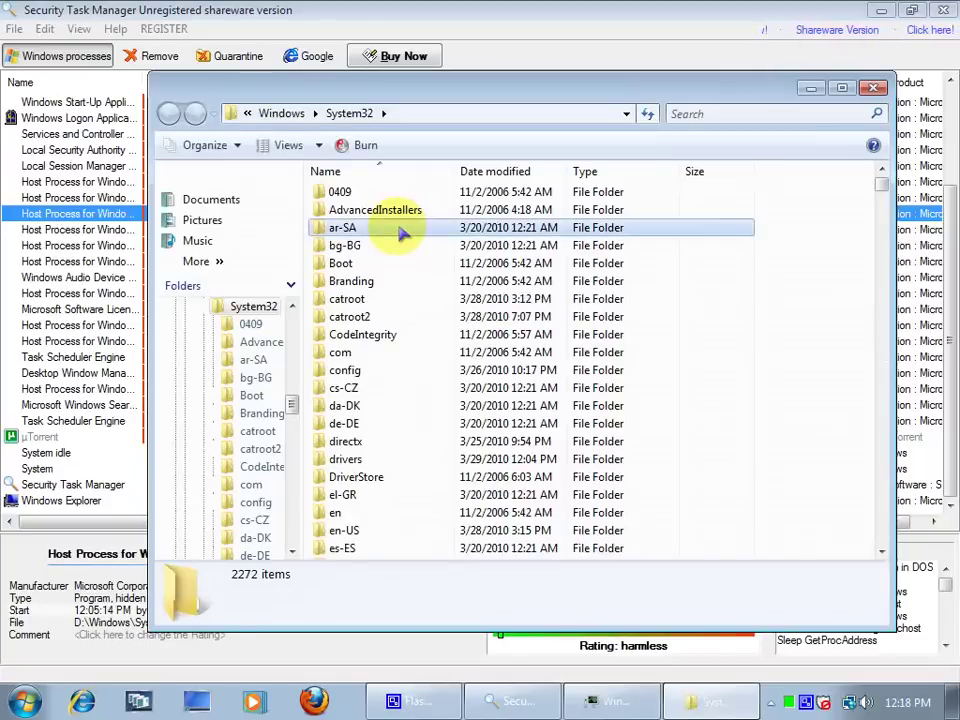
left_click(400, 230)
scroll(398, 226, "down", 10)
scroll(792, 214, "up", 3)
scroll(795, 220, "down", 1)
scroll(810, 205, "up", 10)
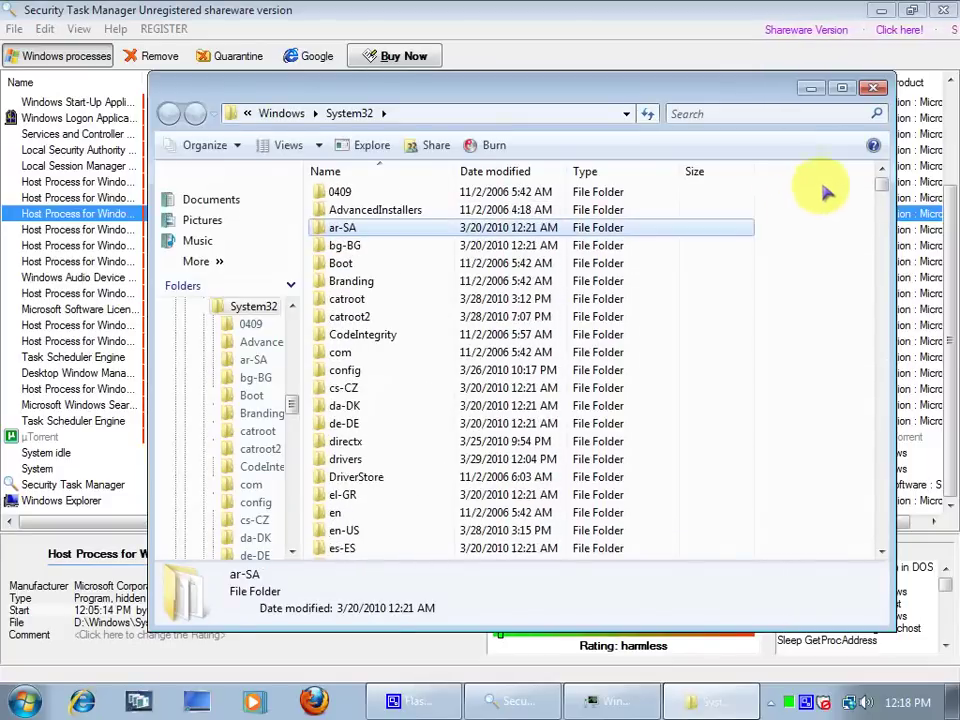
left_click(872, 89)
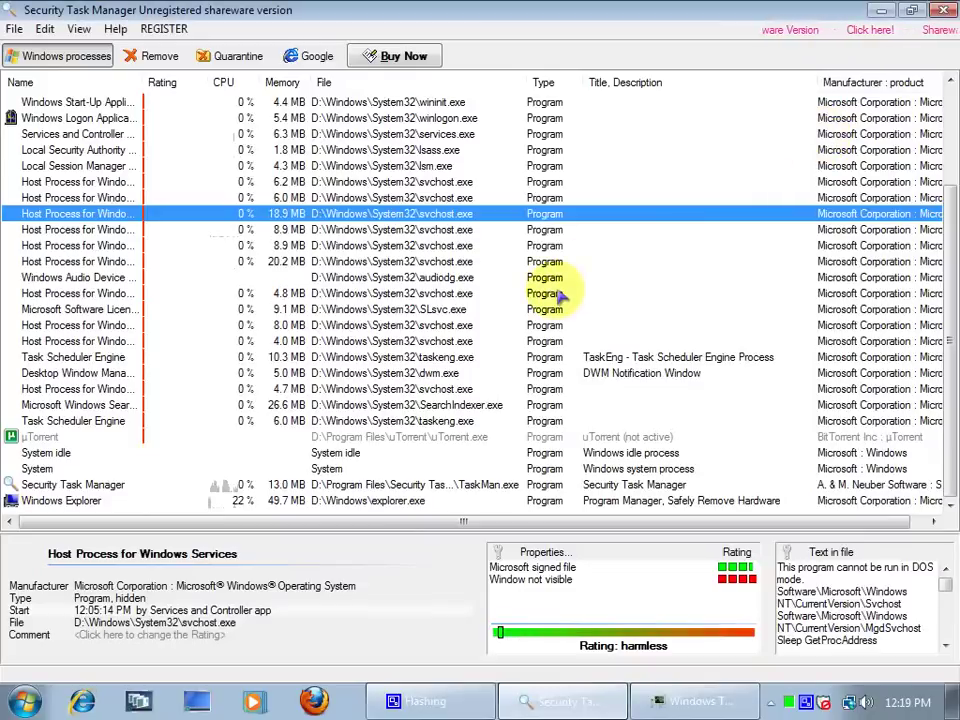
View details of Task Scheduler Engine, the 8.0 MB Host Process and Client Server Runtime Process.
left_click(597, 360)
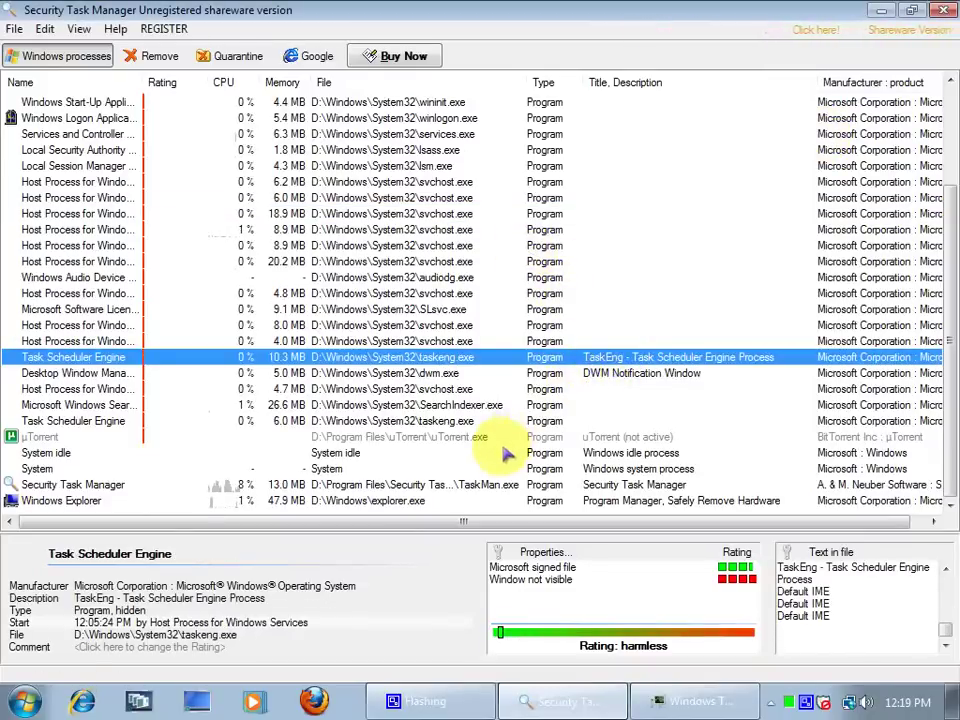
left_click(476, 325)
scroll(480, 322, "up", 3)
scroll(487, 314, "down", 2)
scroll(487, 314, "up", 1)
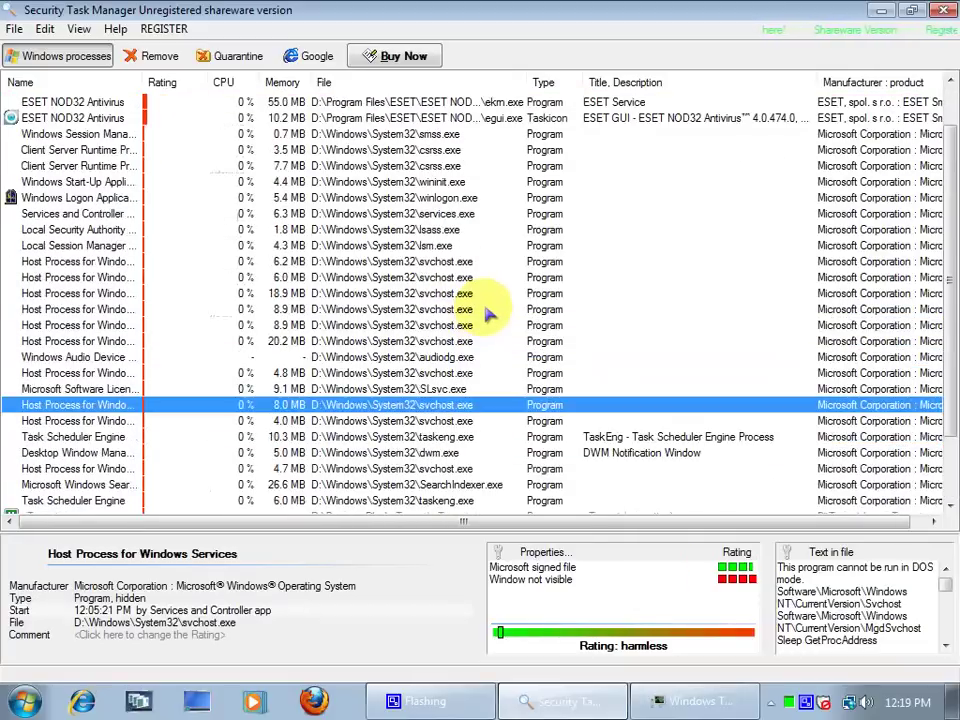
scroll(487, 314, "up", 1)
scroll(497, 312, "down", 3)
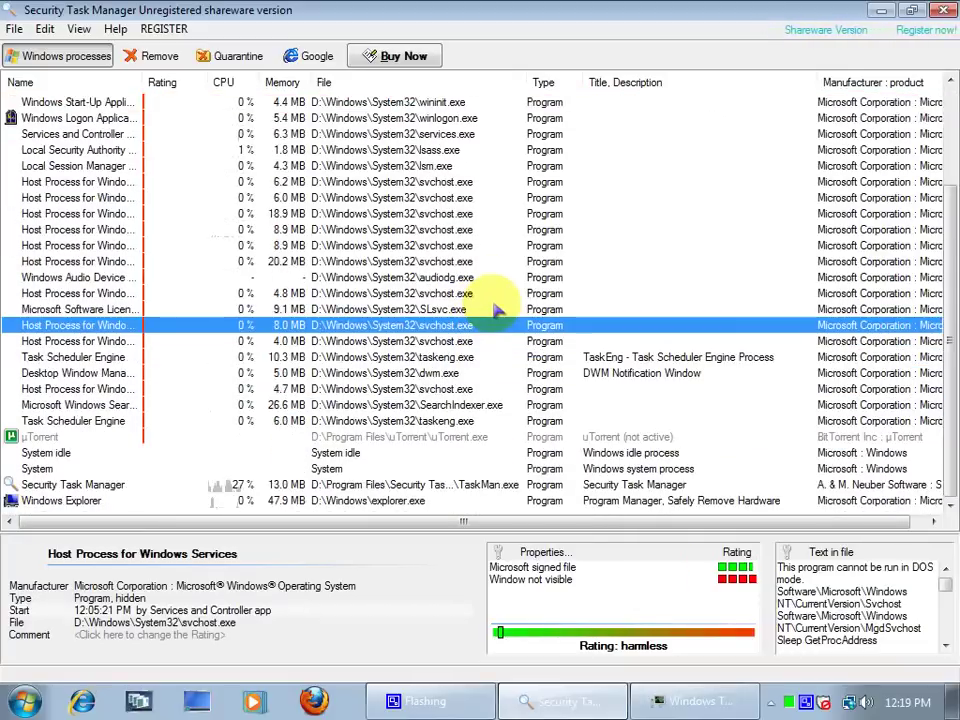
right_click(455, 261)
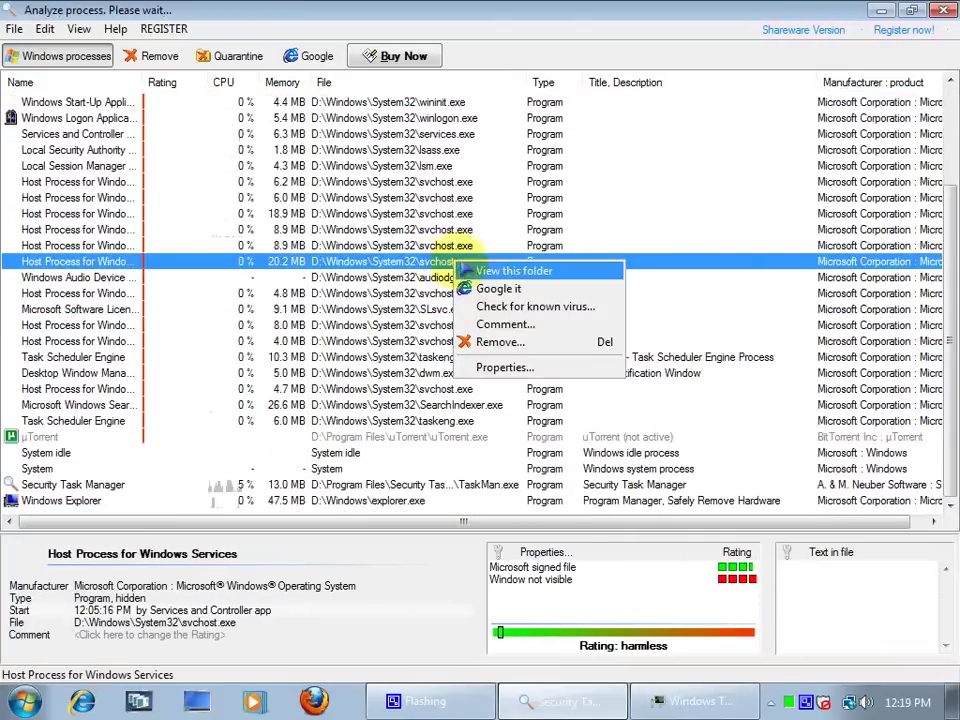
left_click(330, 195)
scroll(330, 195, "up", 3)
left_click(330, 197)
scroll(335, 250, "down", 2)
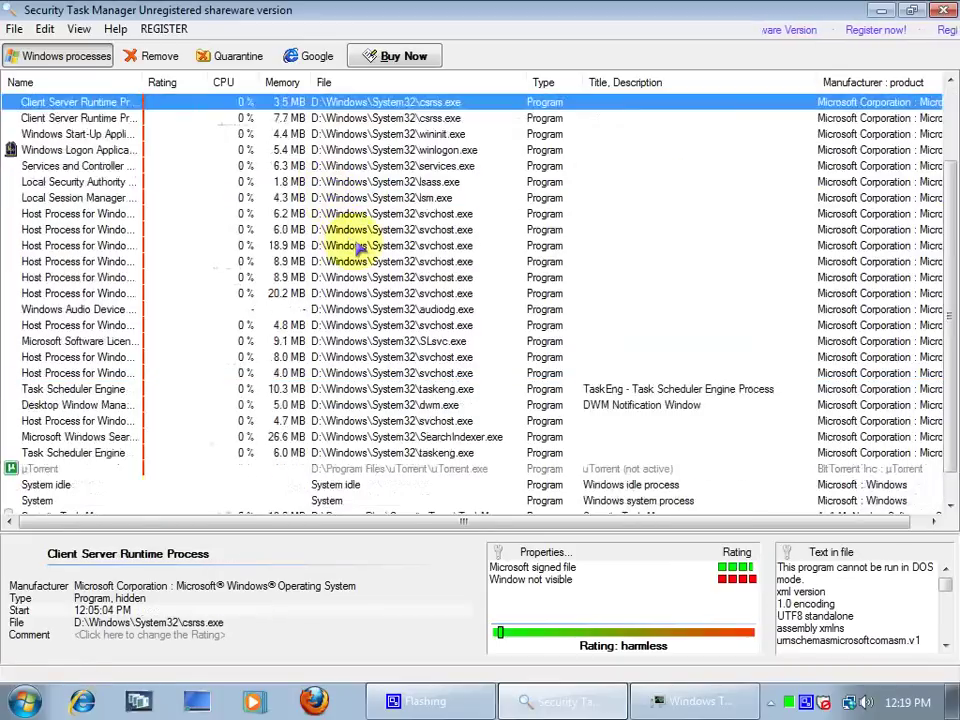
scroll(350, 250, "up", 2)
Open and close Windows Logon Application's System32 folder, then select Local Session Manager Service.
right_click(358, 247)
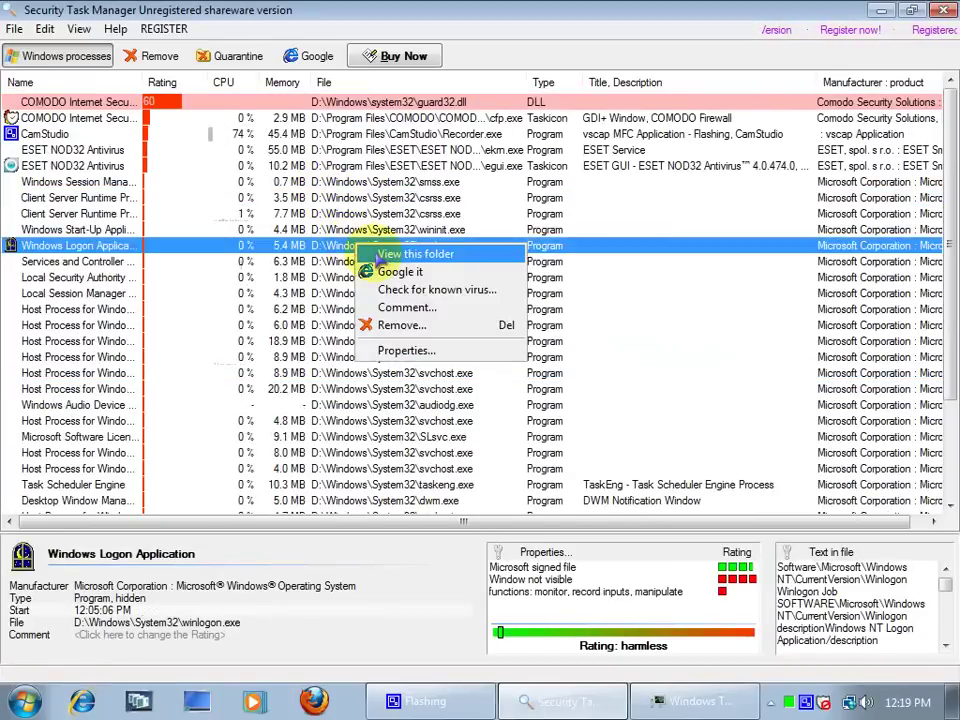
left_click(365, 255)
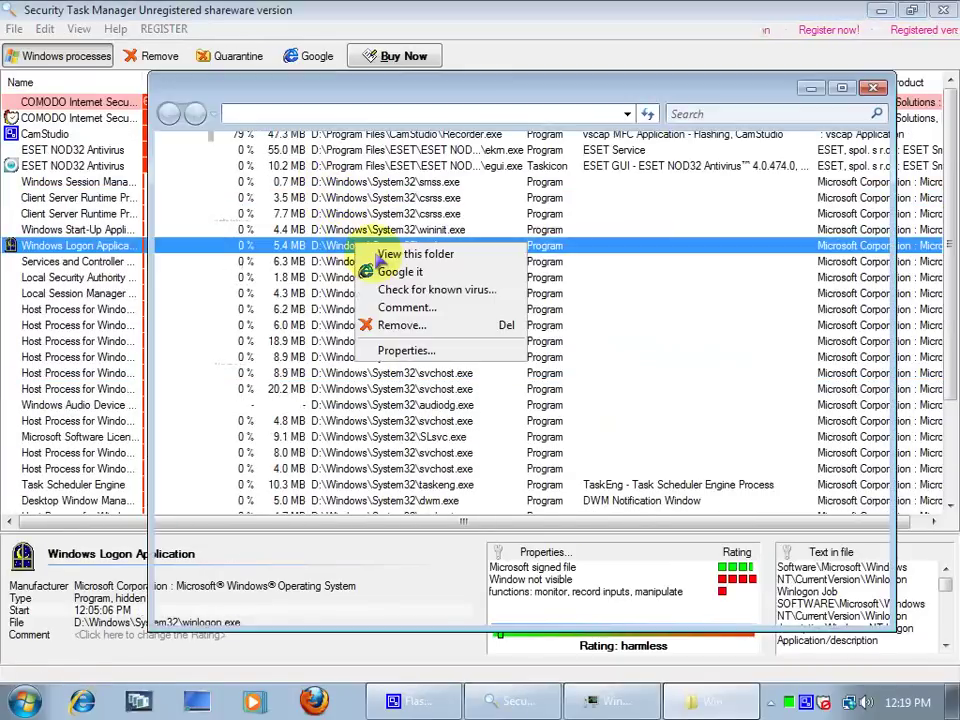
left_click(876, 90)
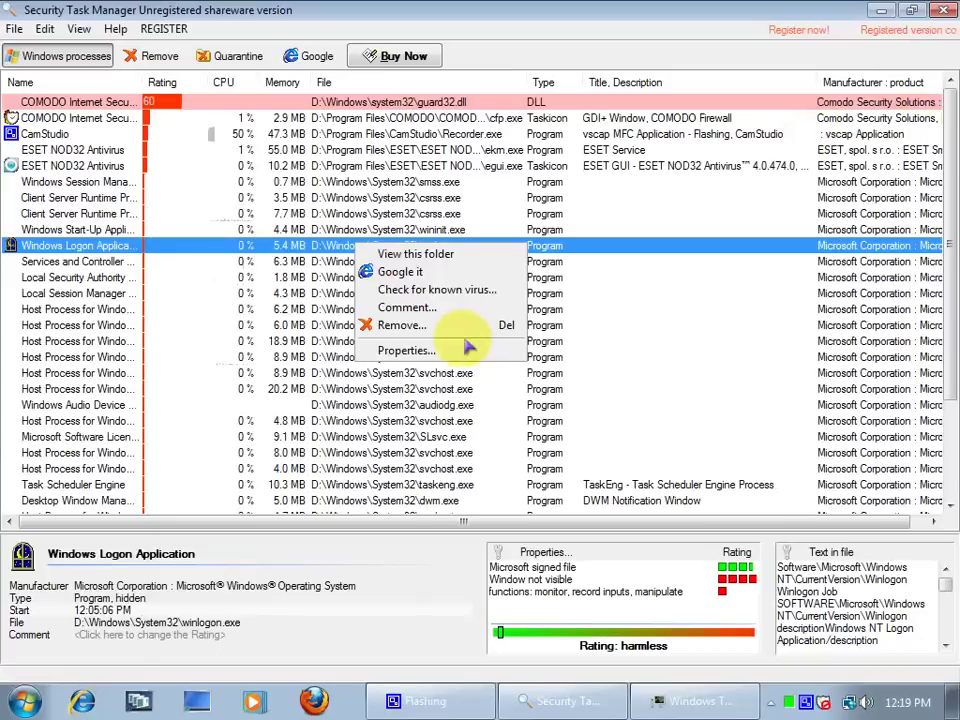
left_click(671, 369)
right_click(418, 295)
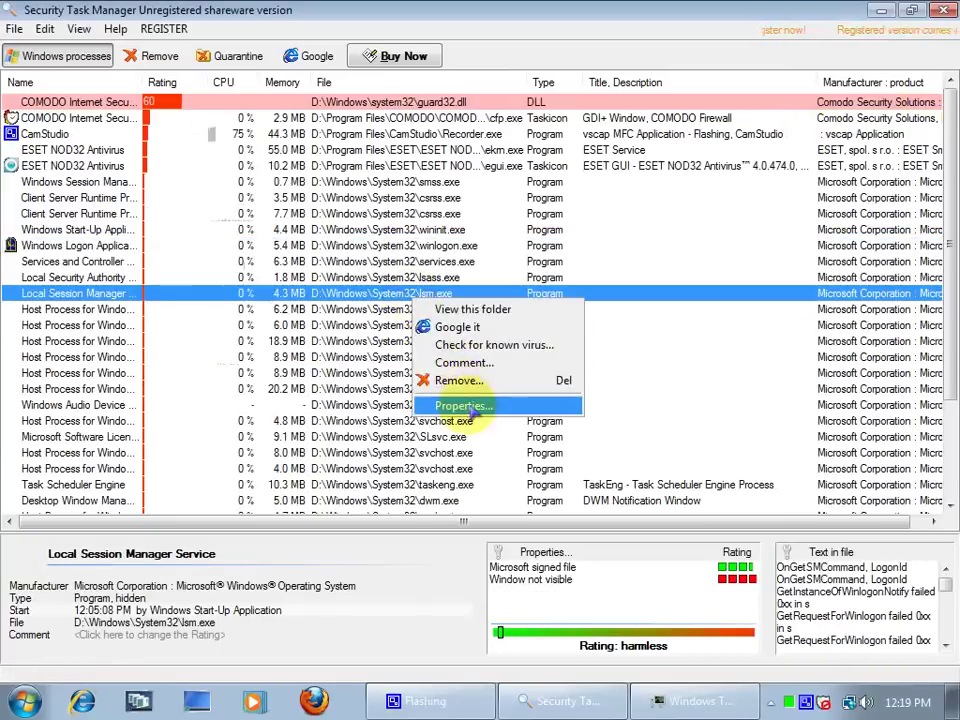
left_click(470, 406)
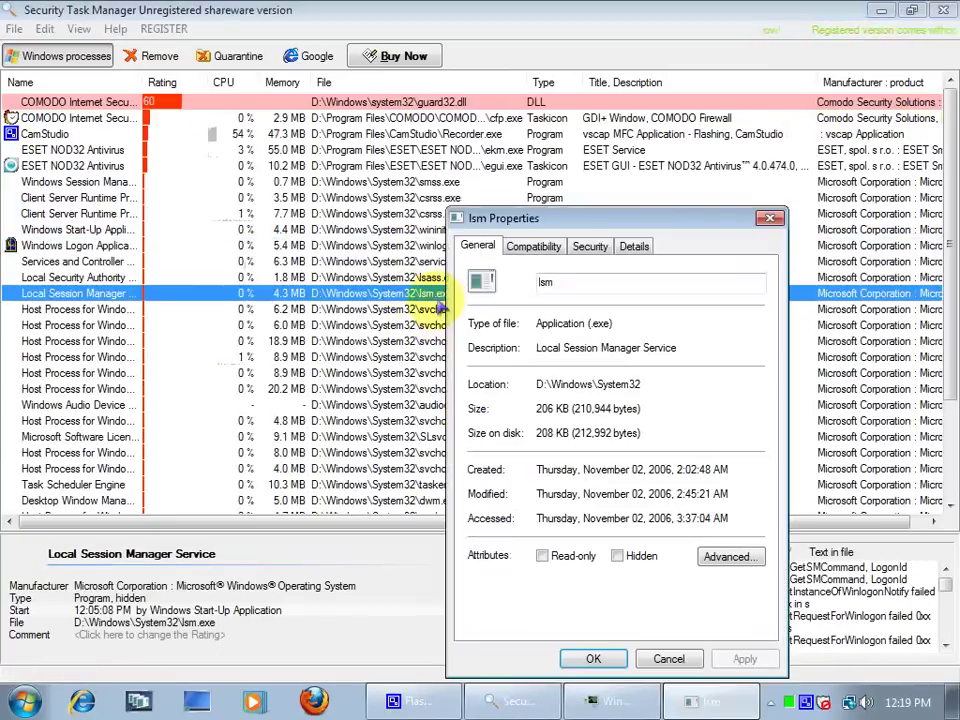
left_click_drag(540, 212, 345, 130)
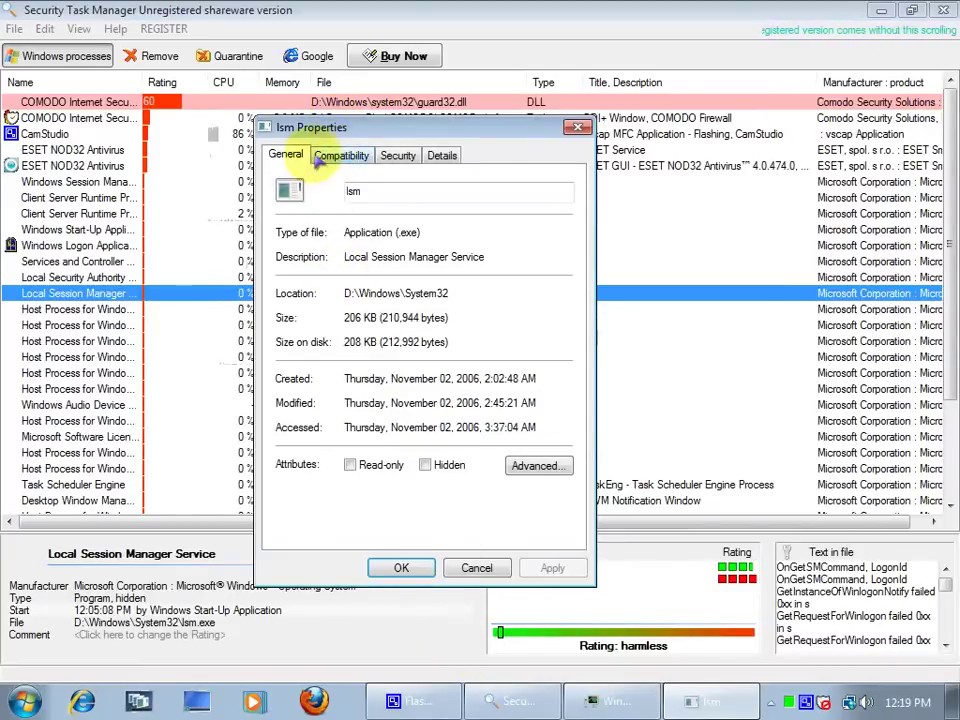
left_click(341, 155)
left_click(397, 155)
left_click(442, 155)
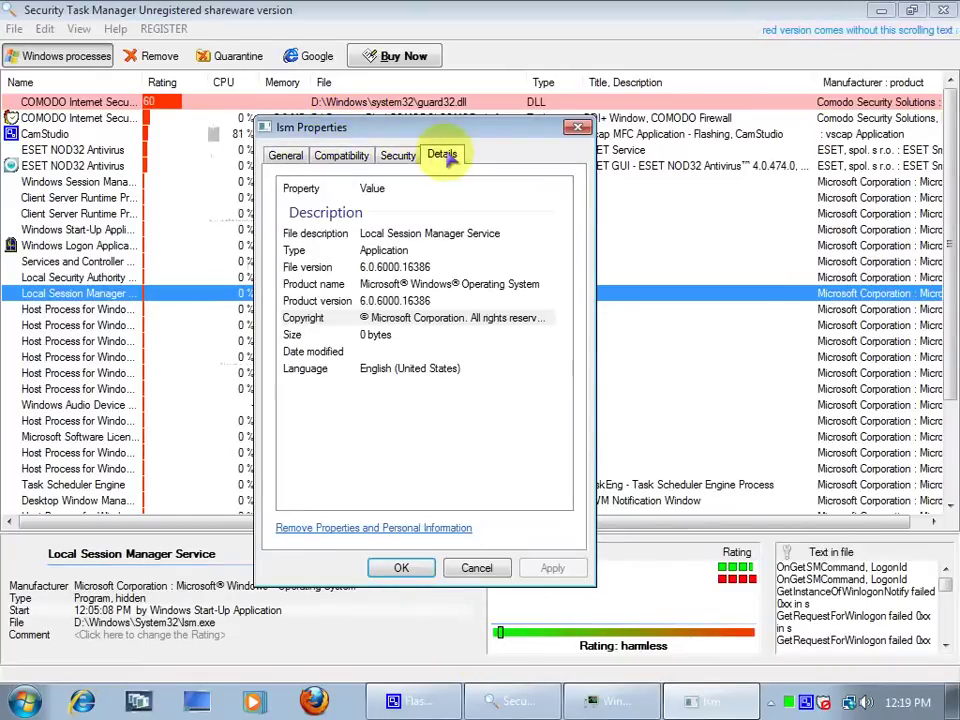
left_click(392, 156)
left_click(288, 156)
left_click(318, 157)
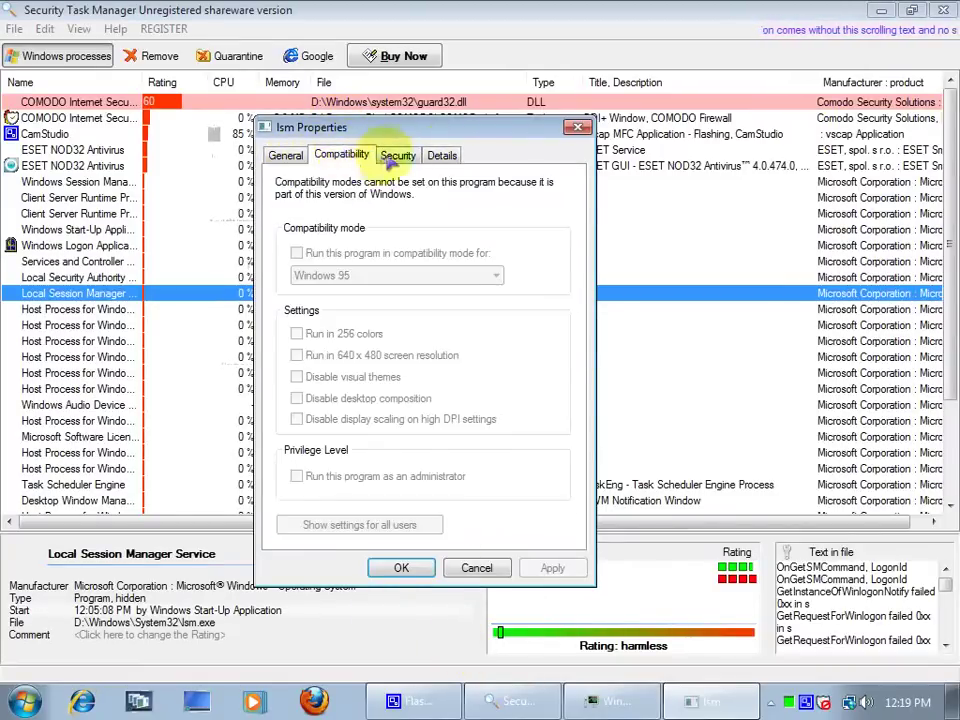
left_click(397, 155)
left_click(442, 155)
left_click(285, 155)
key("ctrl+shift+Tab")
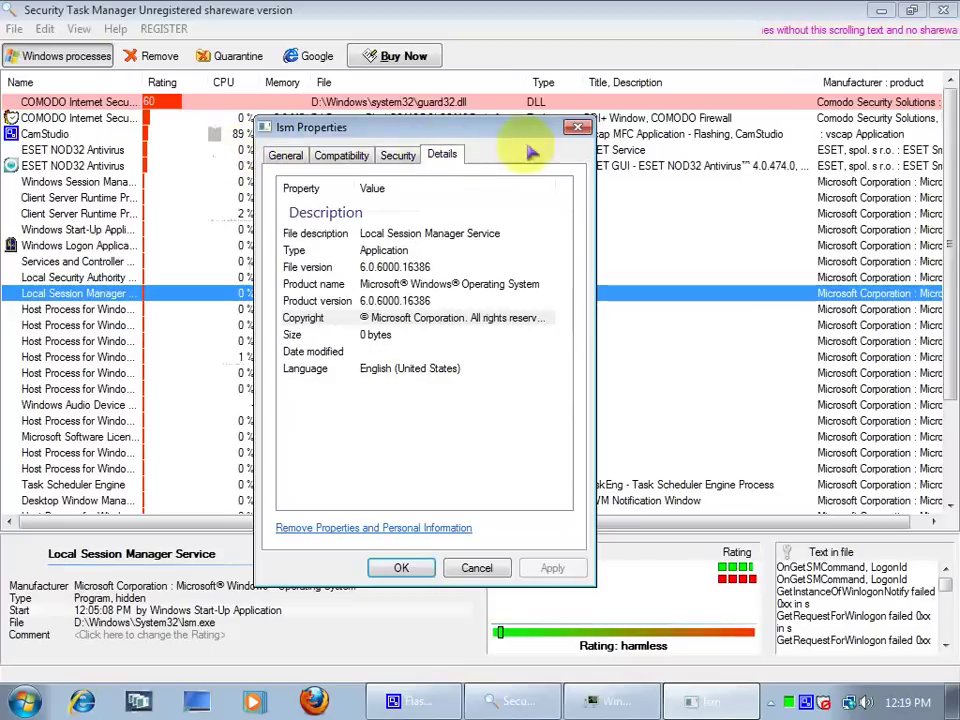
left_click(578, 127)
View Client Server Runtime and ESET NOD32 Antivirus details, then scroll to the list's bottom.
left_click(585, 197)
left_click(589, 168)
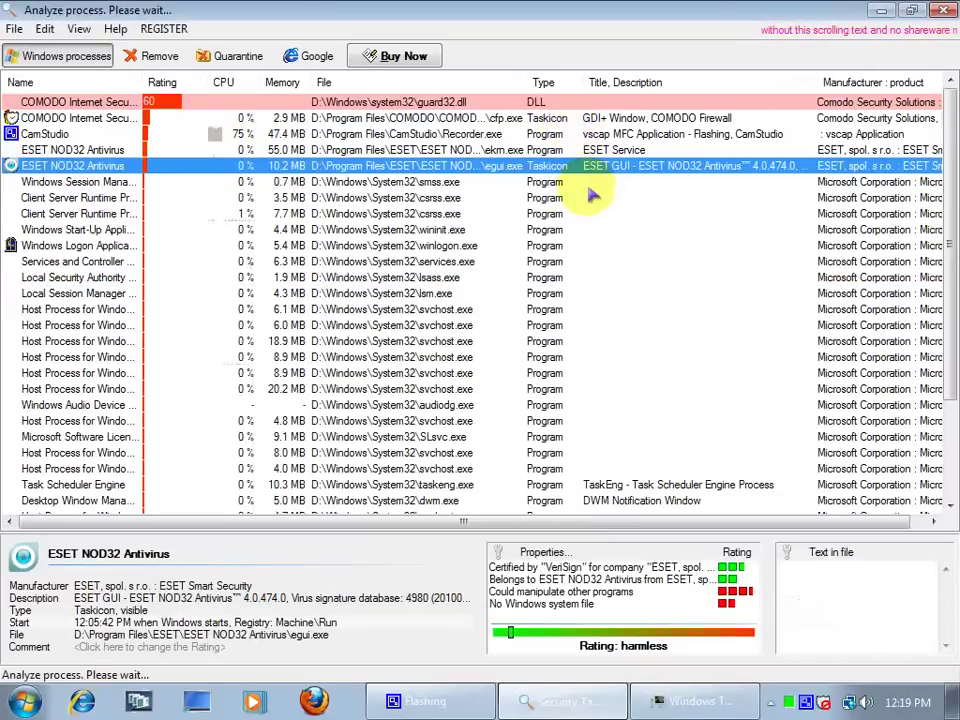
scroll(950, 258, "down", 1)
left_click_drag(950, 258, 805, 190)
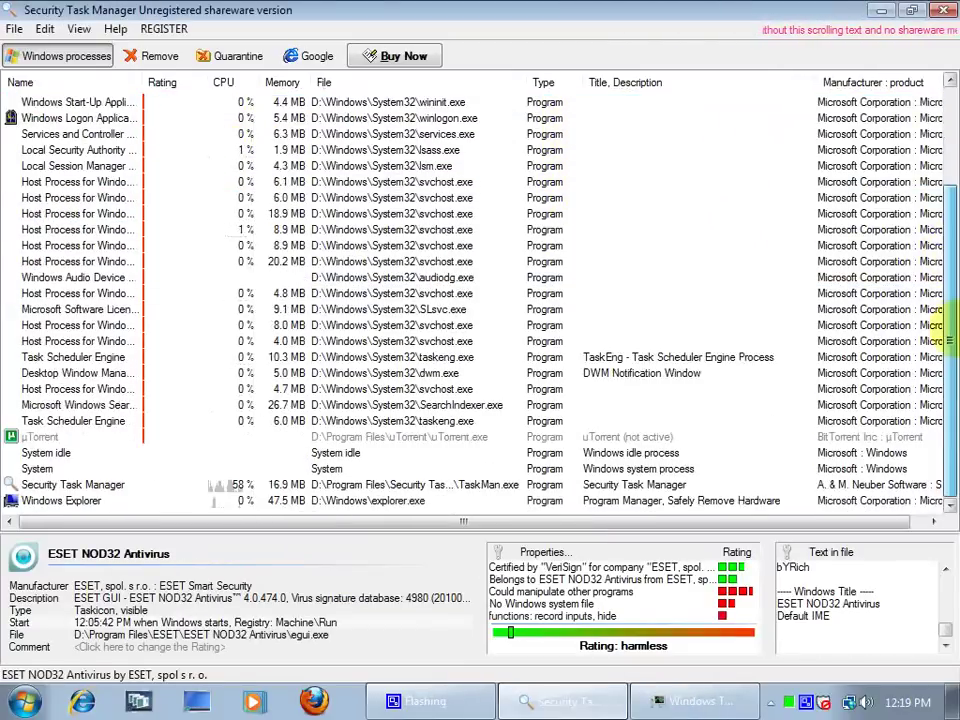
left_click(750, 215)
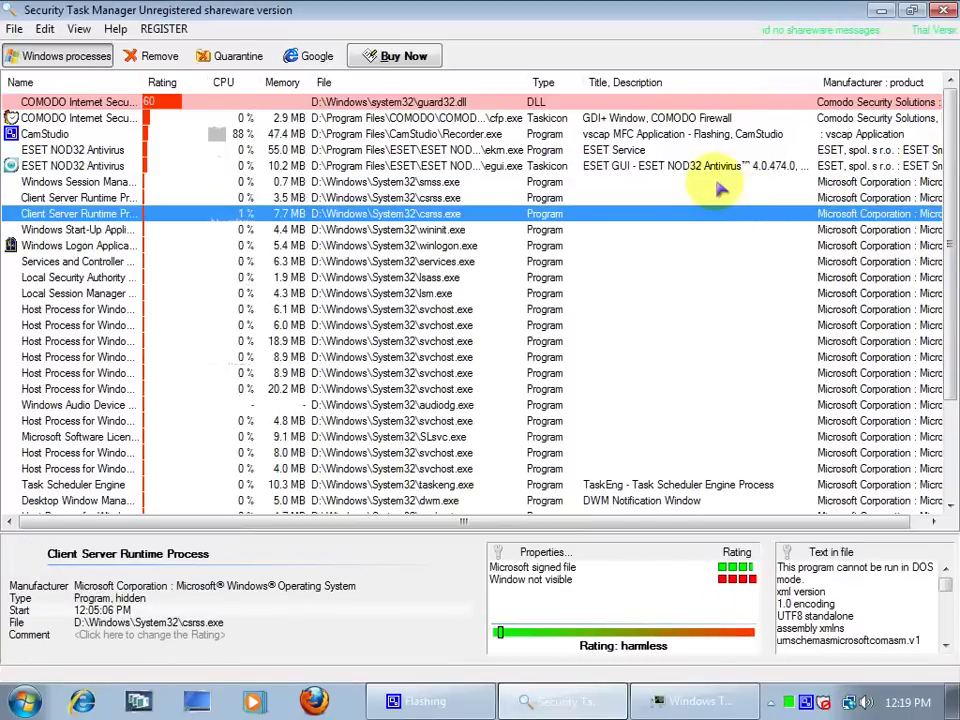
scroll(718, 188, "down", 3)
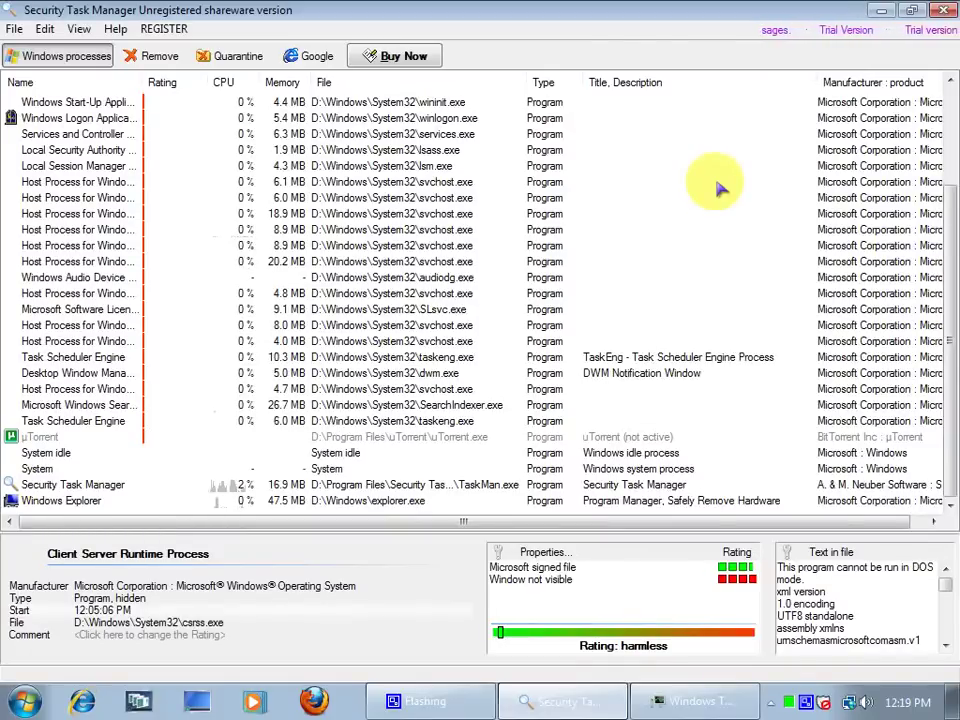
Look up µTorrent on Google from its actions menu and confirm the Ask Google.com prompt.
right_click(490, 440)
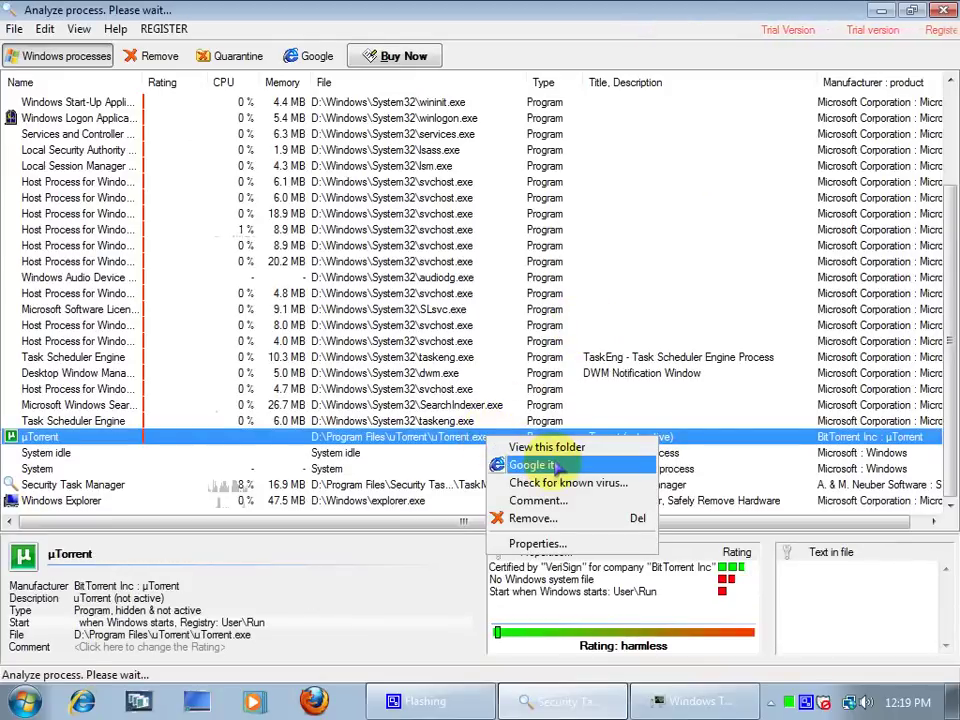
left_click(558, 468)
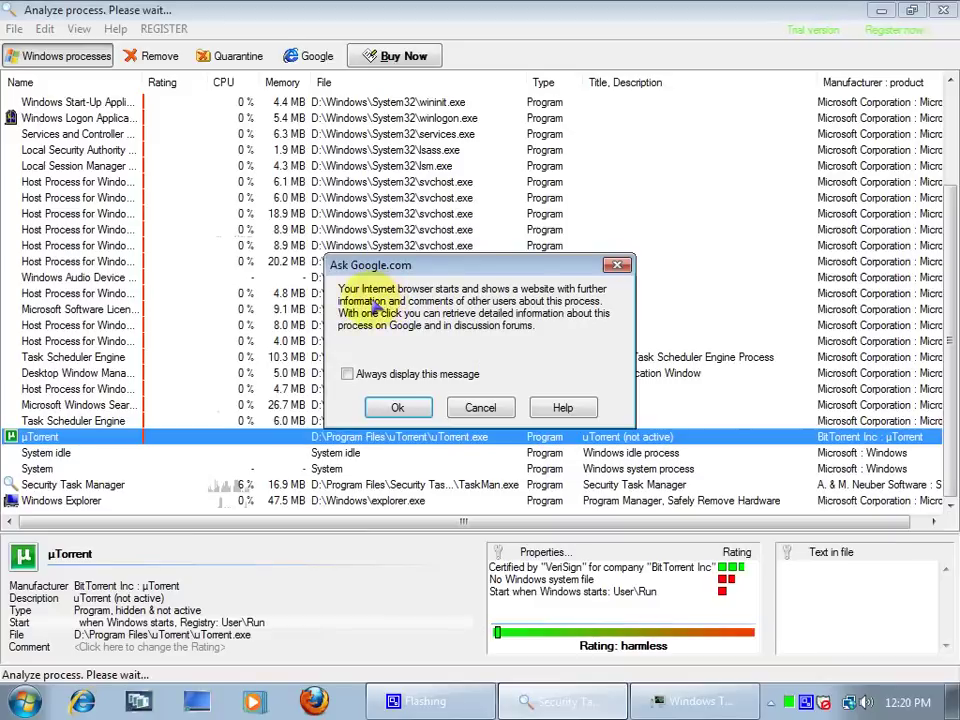
left_click(398, 408)
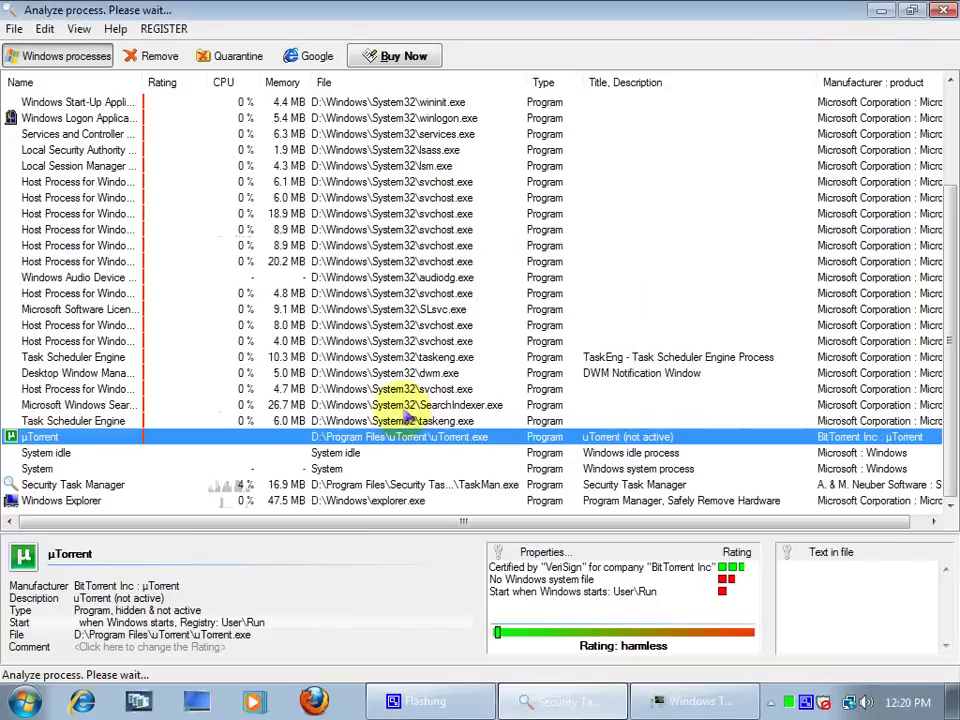
right_click(440, 450)
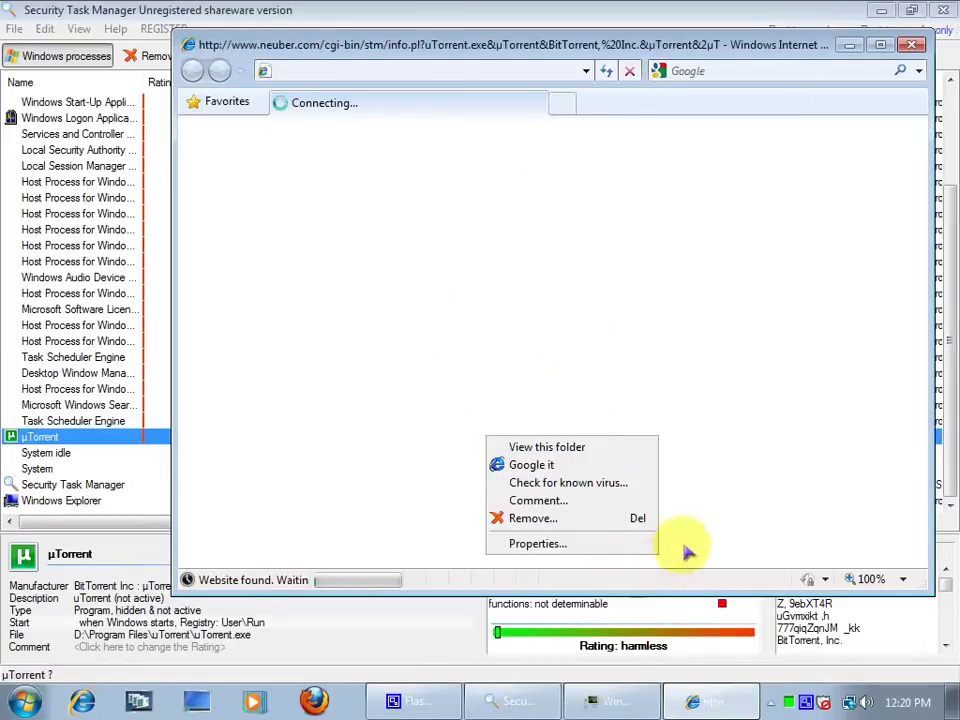
left_click(612, 543)
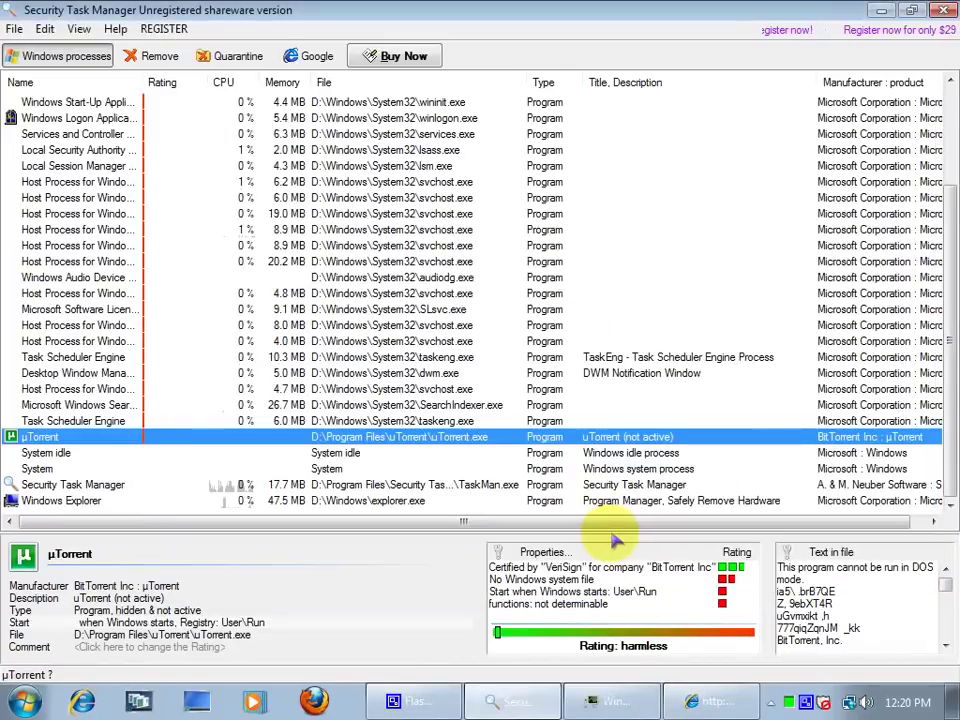
left_click(712, 701)
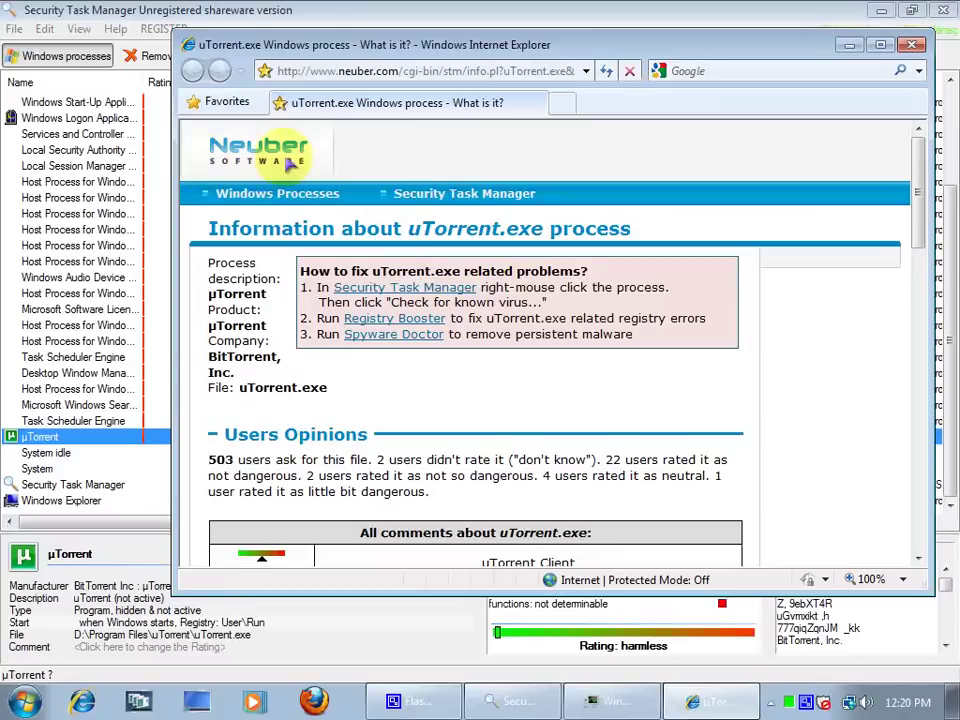
scroll(574, 364, "down", 1)
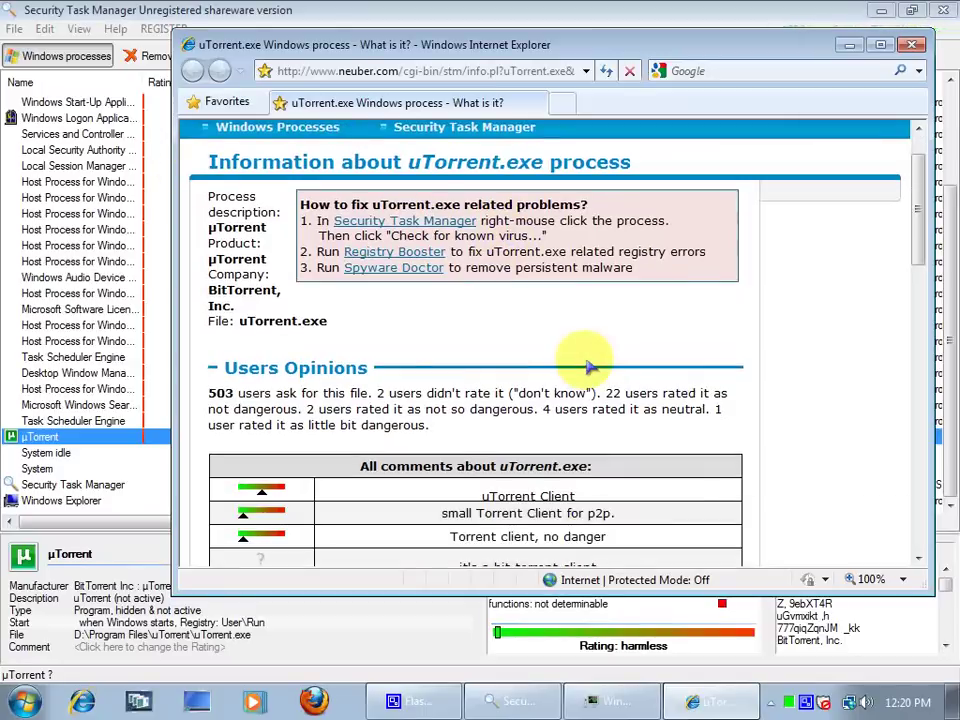
left_click(940, 218)
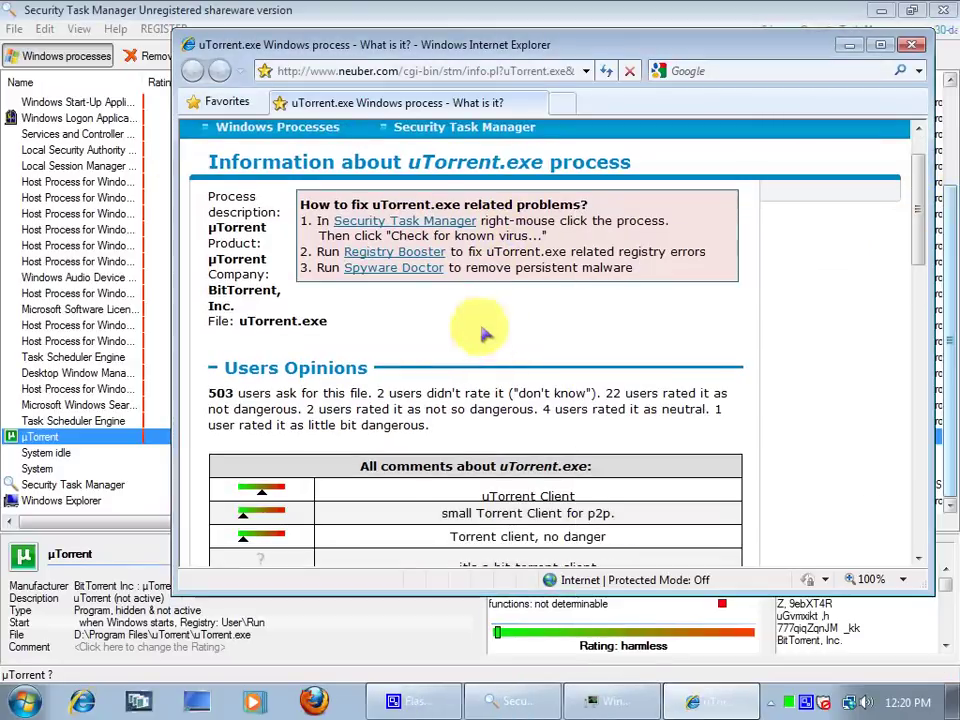
scroll(435, 300, "down", 4)
scroll(405, 340, "down", 1)
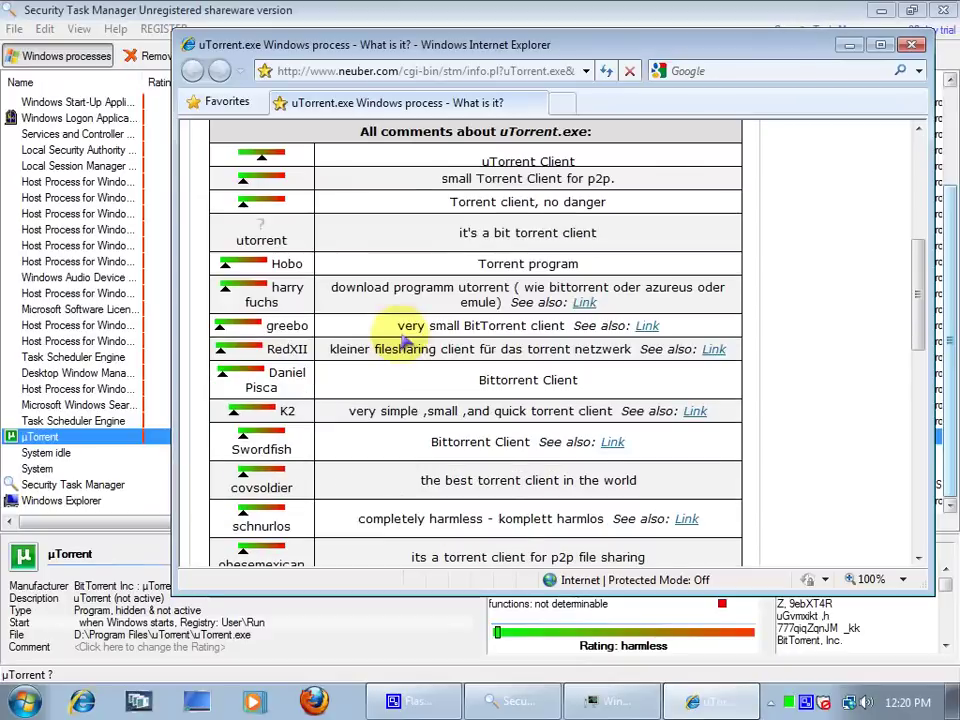
scroll(405, 340, "down", 4)
scroll(392, 343, "down", 2)
scroll(398, 336, "down", 7)
scroll(422, 343, "up", 4)
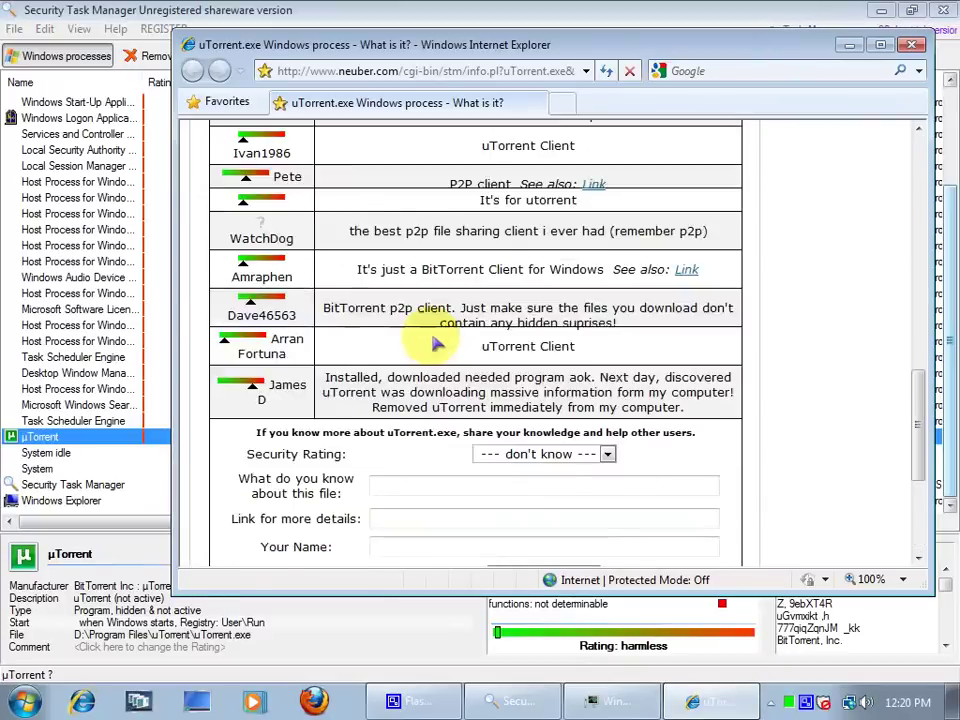
scroll(396, 231, "up", 2)
left_click_drag(425, 232, 639, 246)
left_click(641, 250)
scroll(643, 255, "up", 3)
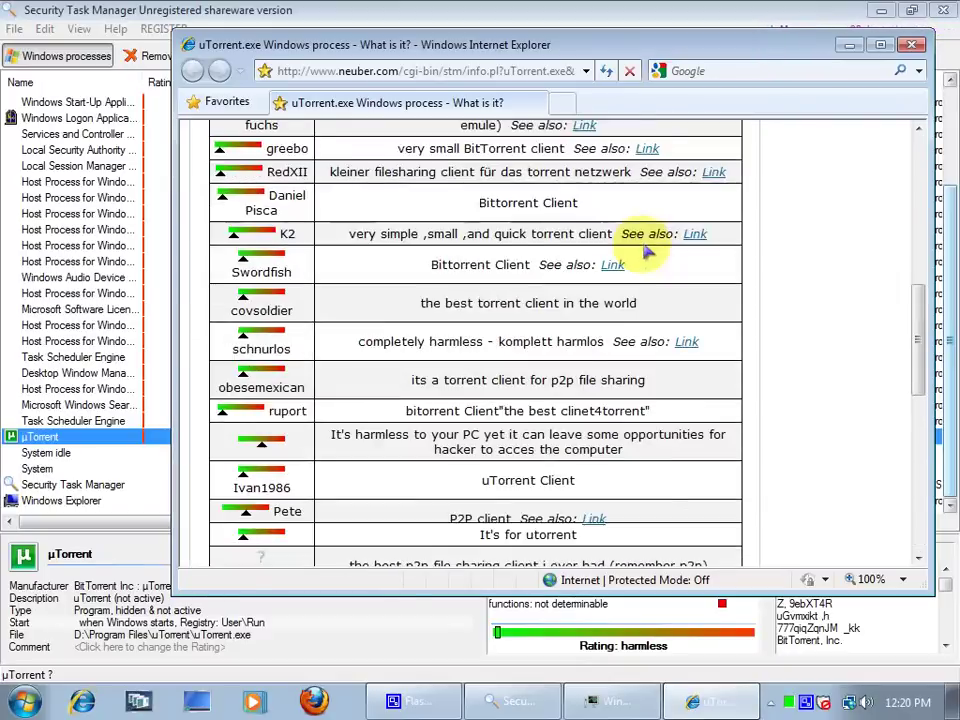
scroll(635, 258, "up", 10)
left_click(912, 45)
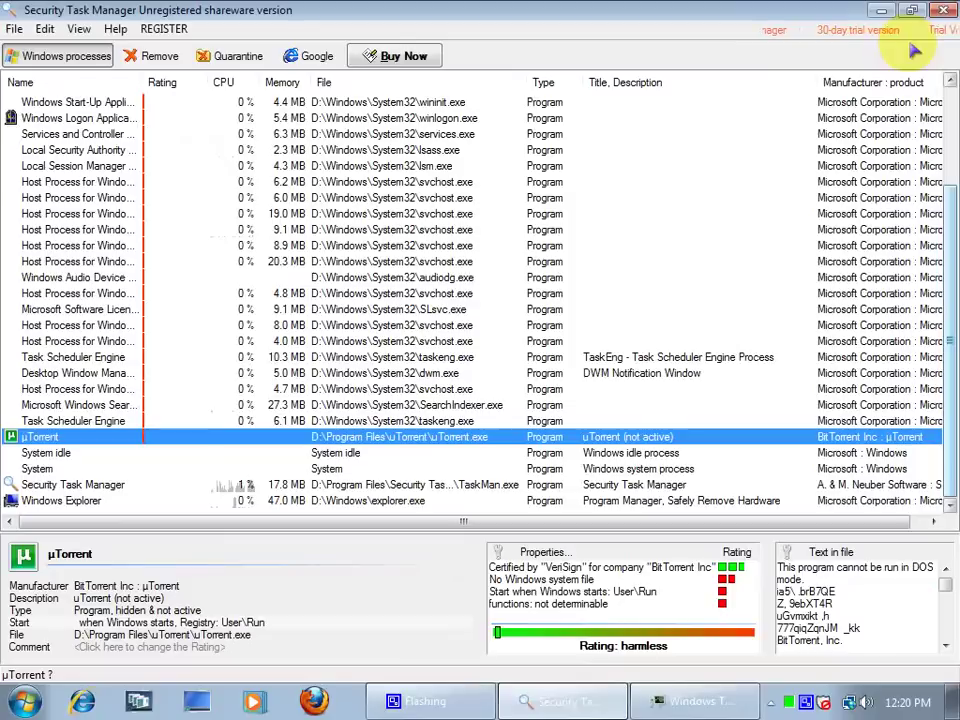
Open Task Scheduler Engine's comment form and close it without rating the process.
right_click(409, 445)
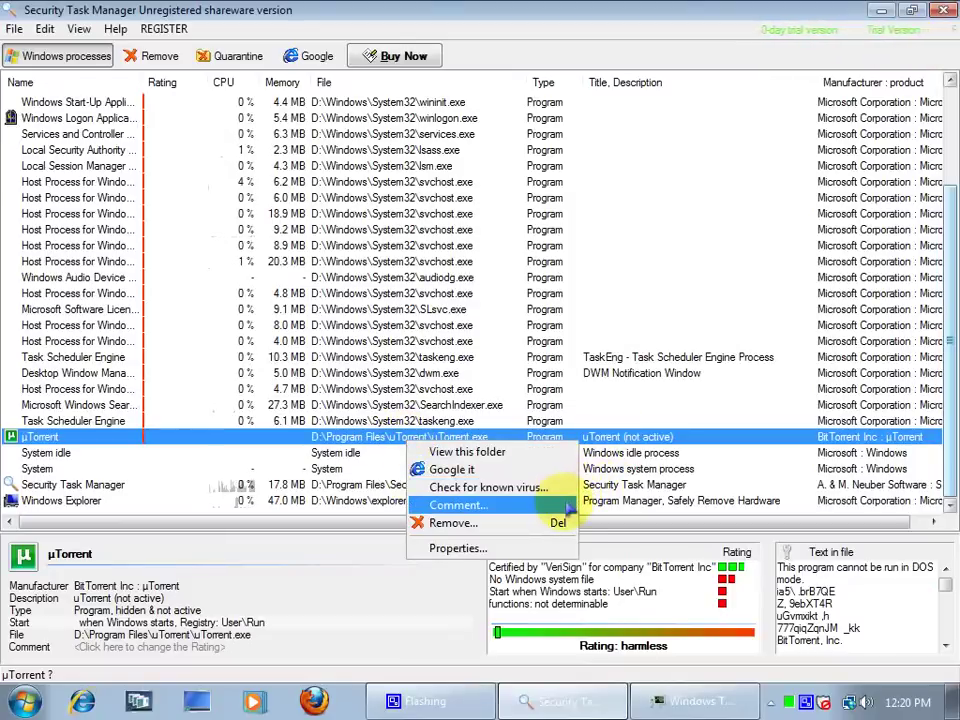
left_click(437, 326)
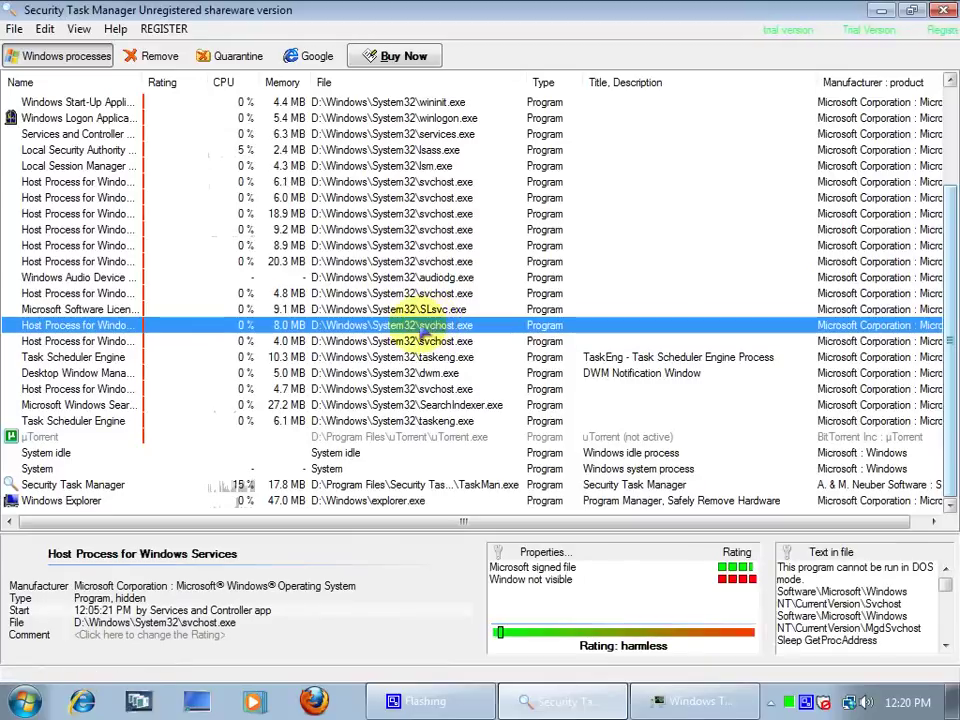
right_click(161, 360)
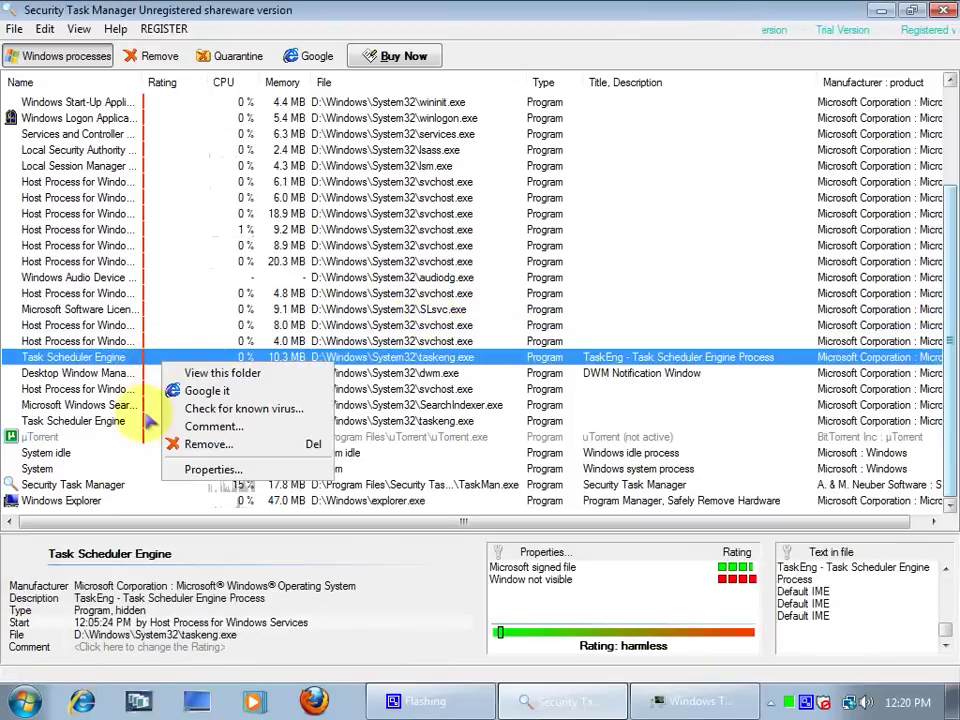
left_click(260, 426)
left_click(420, 378)
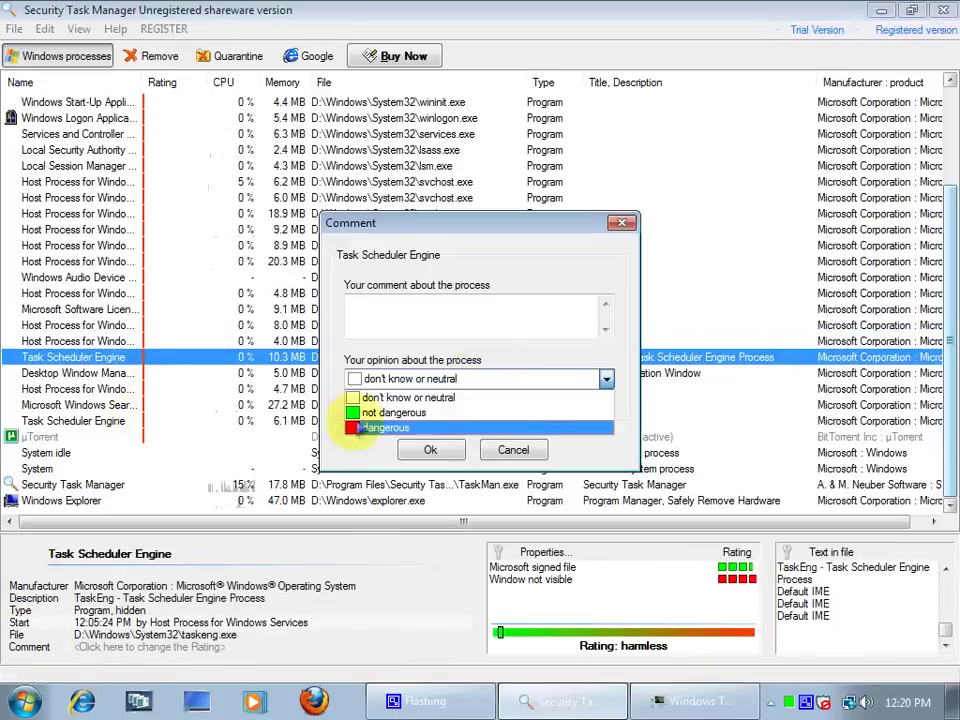
left_click(535, 451)
left_click(513, 450)
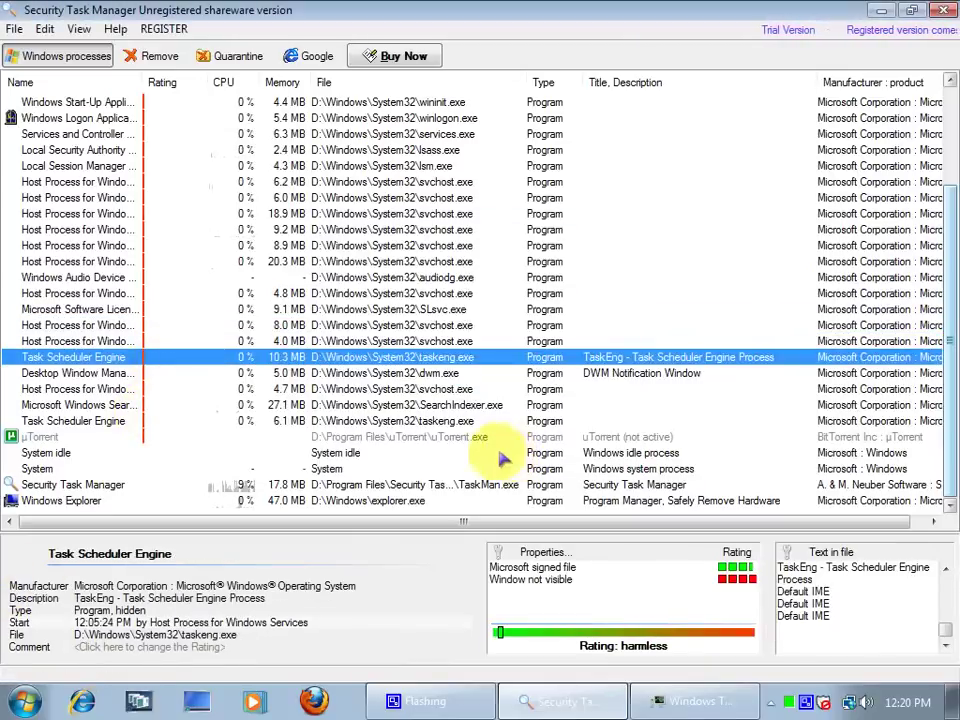
Open µTorrent's comment form, cancel it, and bring up µTorrent's process actions again.
right_click(399, 437)
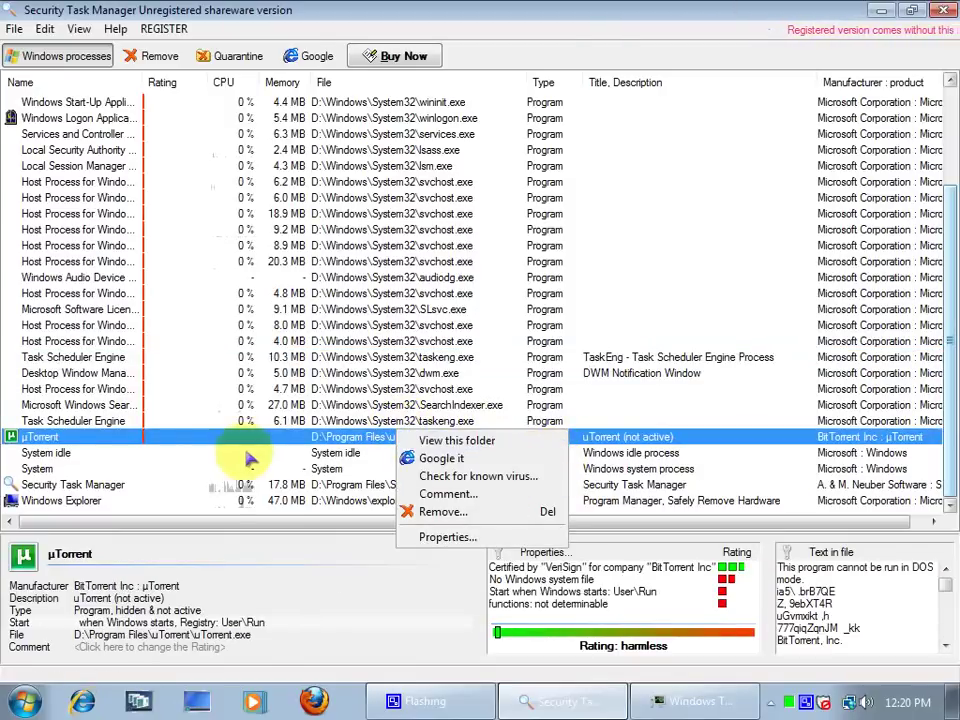
left_click(160, 443)
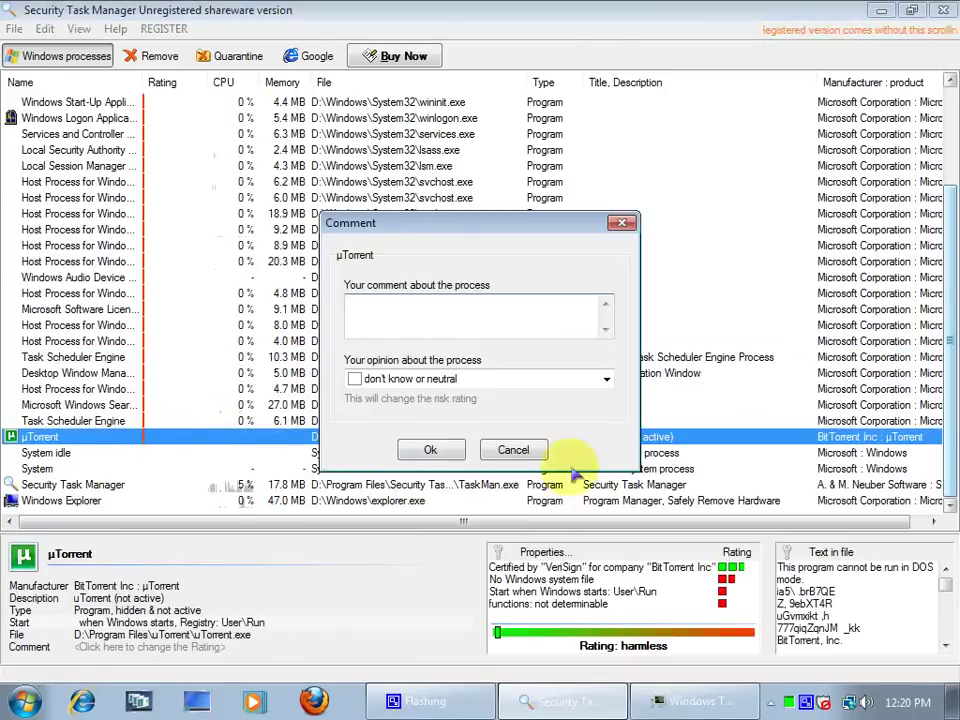
left_click(518, 448)
right_click(399, 441)
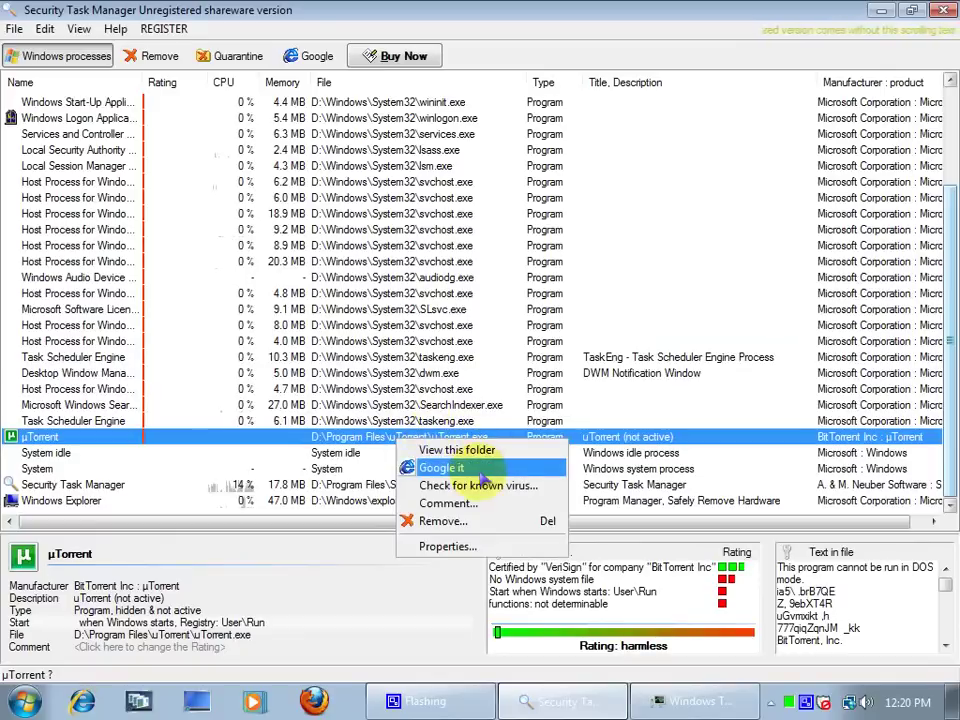
left_click(120, 453)
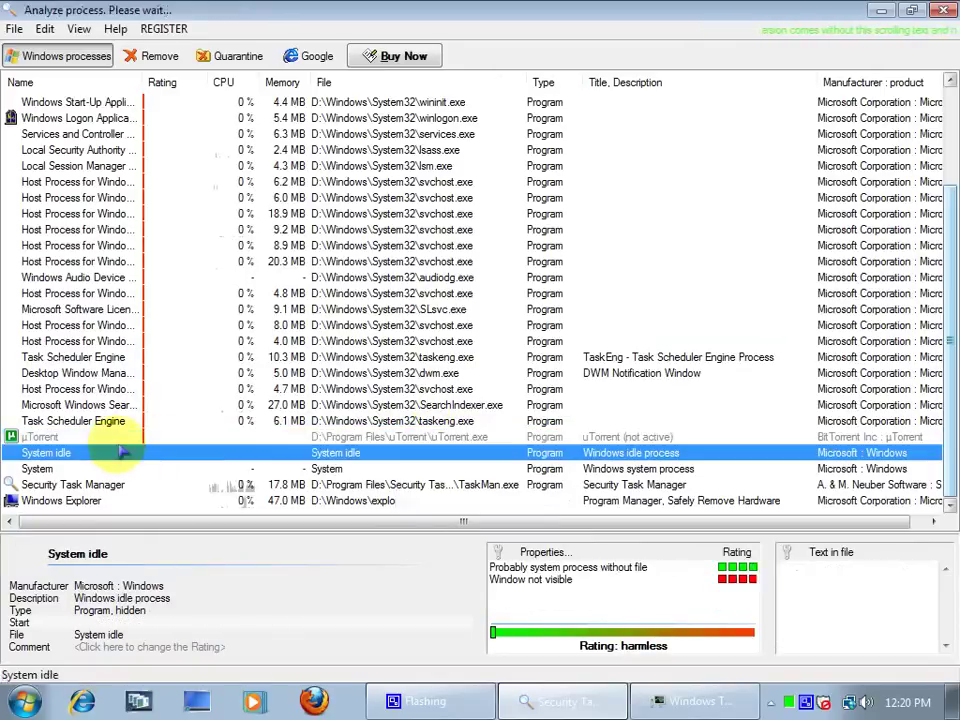
right_click(126, 437)
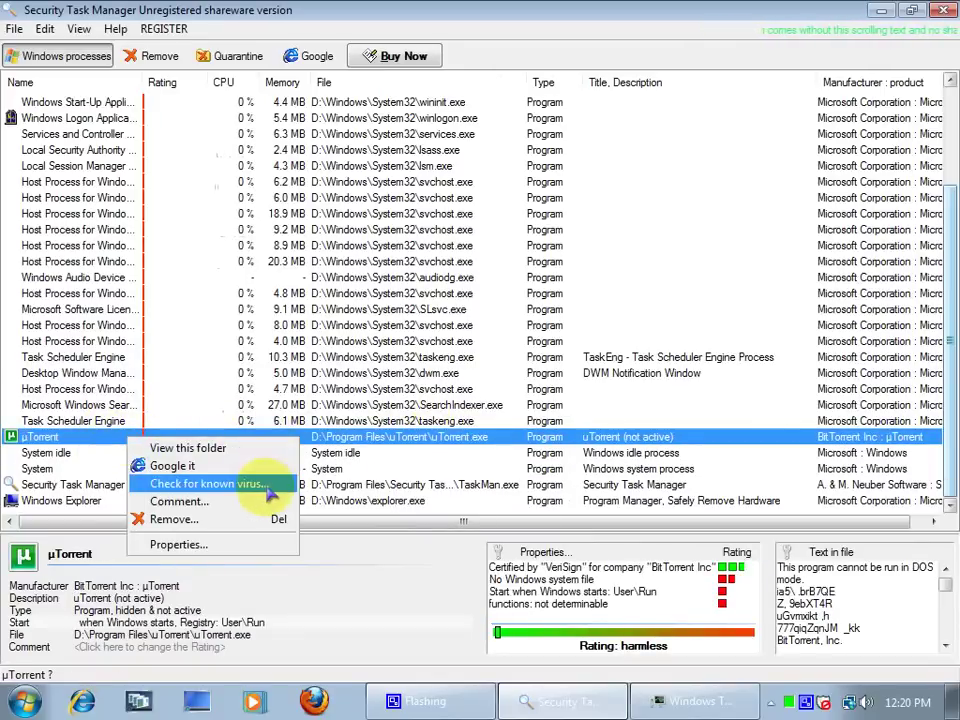
right_click(80, 440)
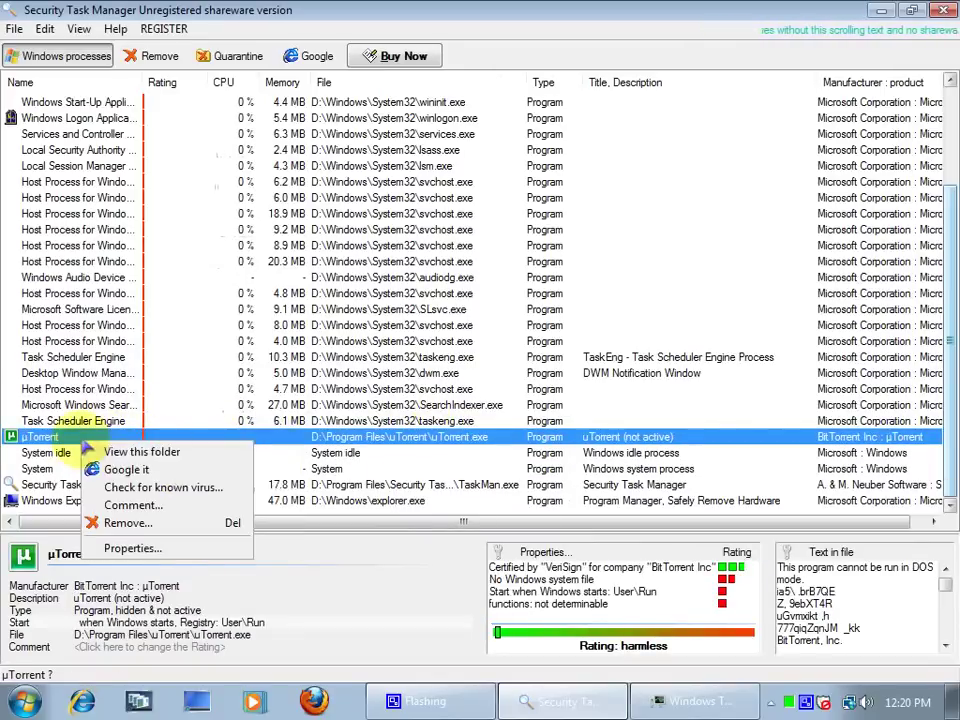
Run the known-virus check on uTorrent.exe and confirm sending it to VirusTotal.
left_click(183, 489)
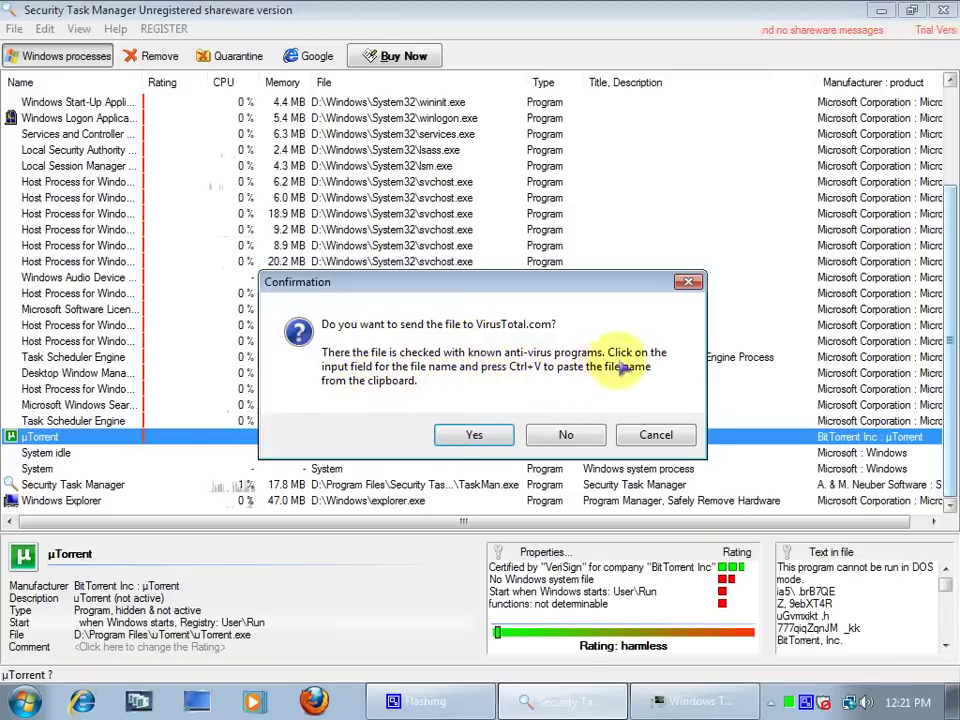
left_click(500, 438)
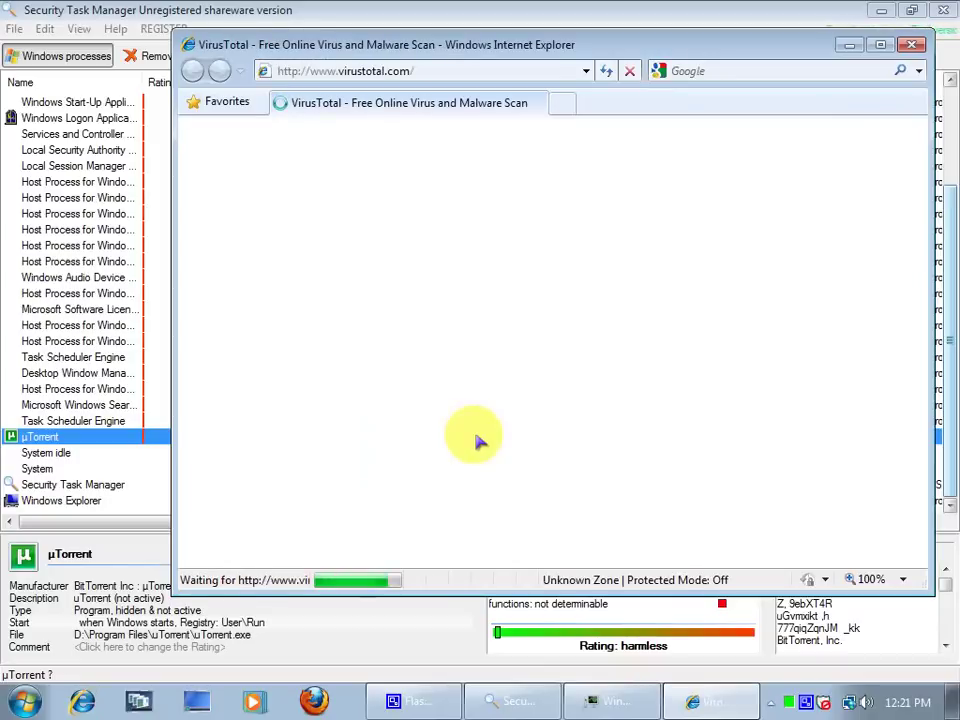
Maximize the VirusTotal upload page, then briefly open and close Windows Task Manager.
left_click(880, 46)
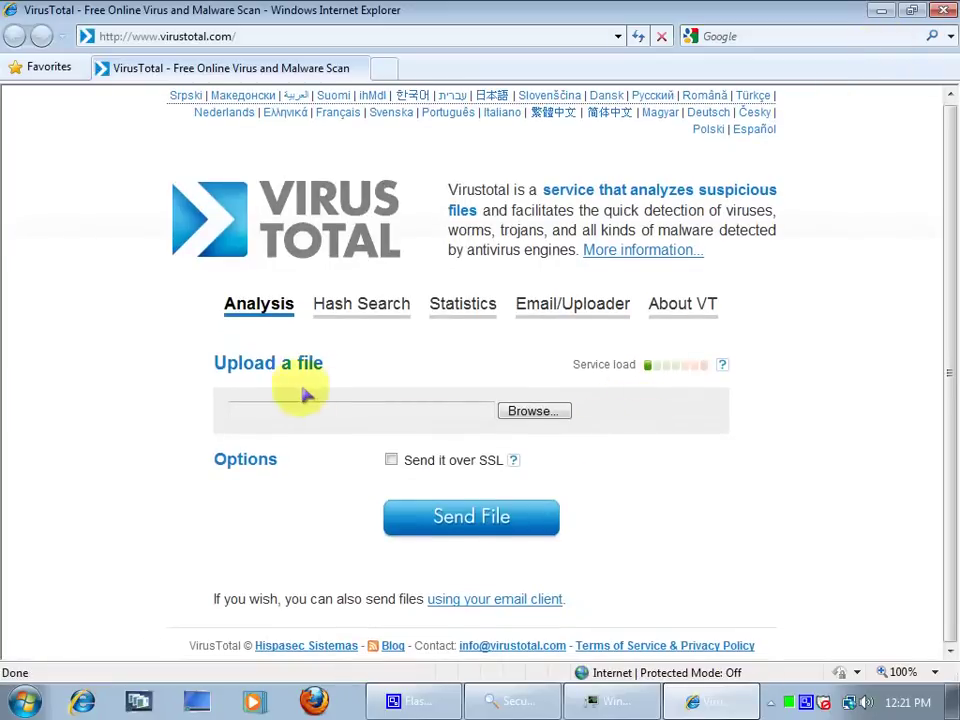
left_click_drag(216, 362, 360, 362)
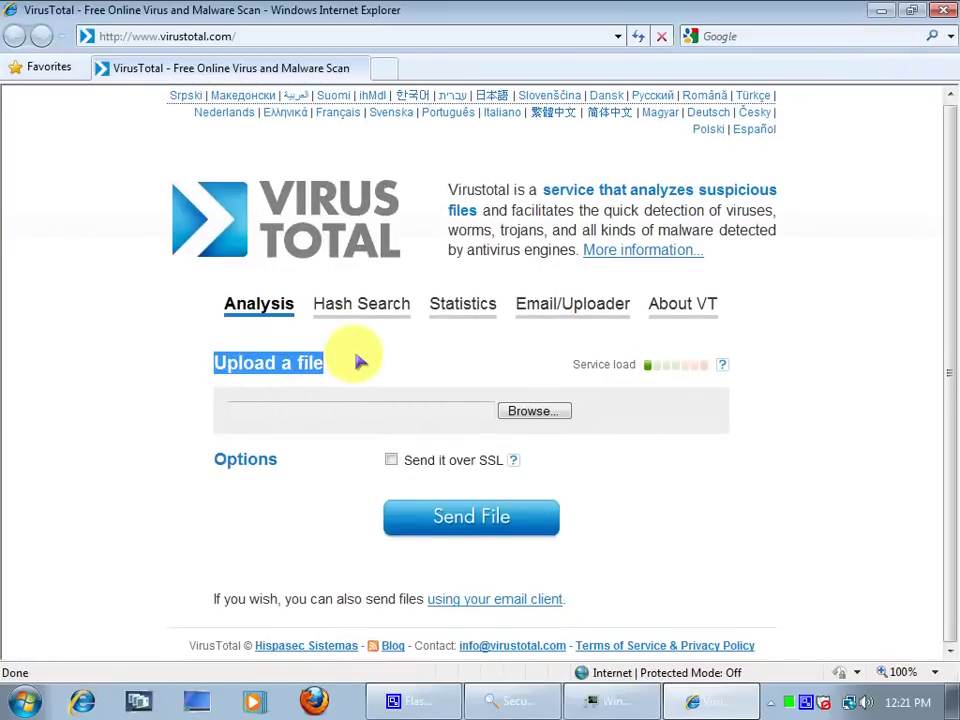
right_click(561, 700)
left_click(610, 630)
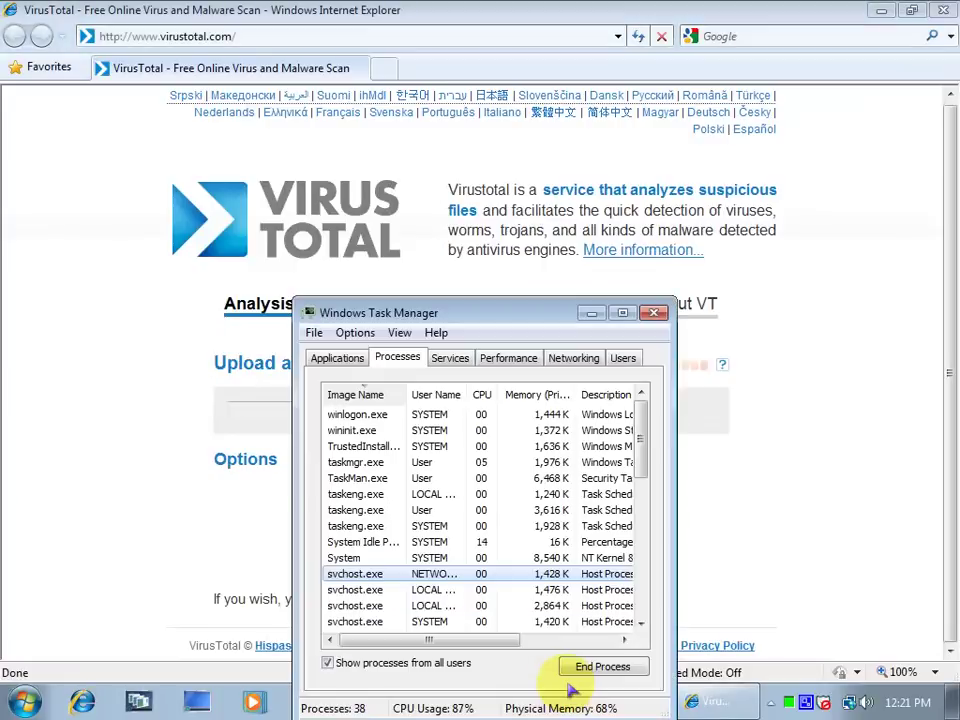
left_click(653, 313)
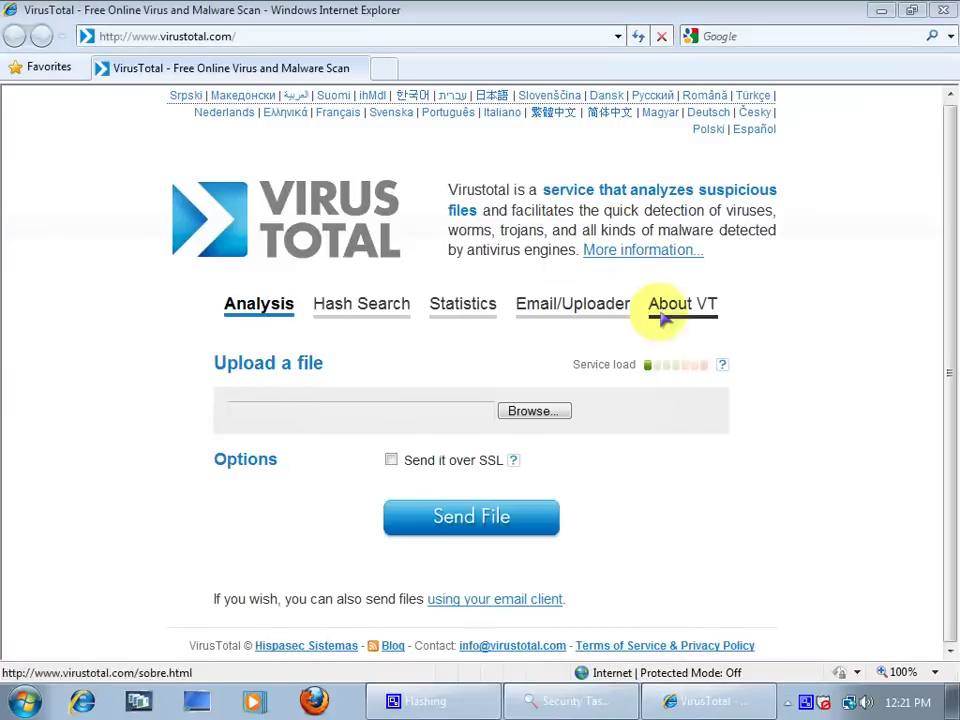
Switch between windows until Security Task Manager is back in front.
left_click(533, 703)
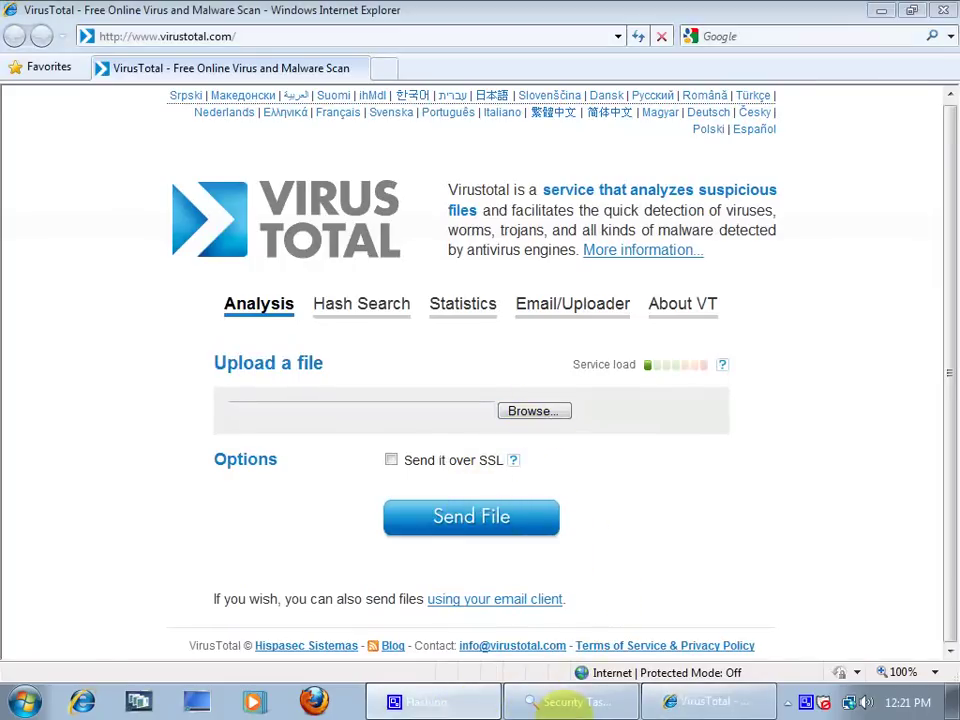
left_click(575, 701)
left_click(645, 699)
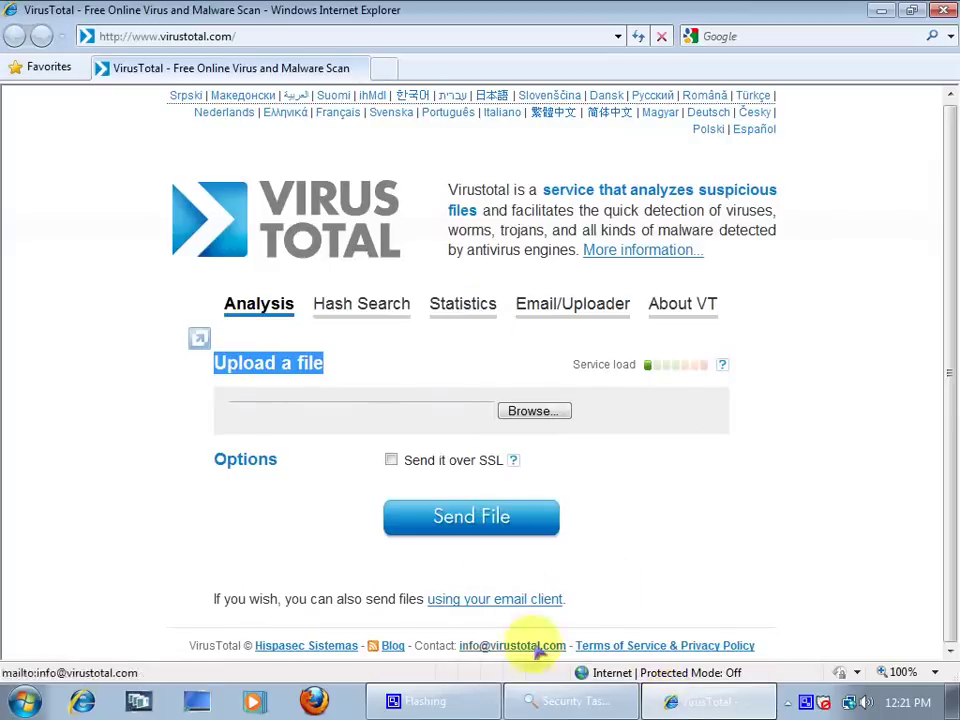
left_click(575, 701)
Open uTorrent's folder, copy its path D:\Program Files\uTorrent, and close the window.
right_click(28, 437)
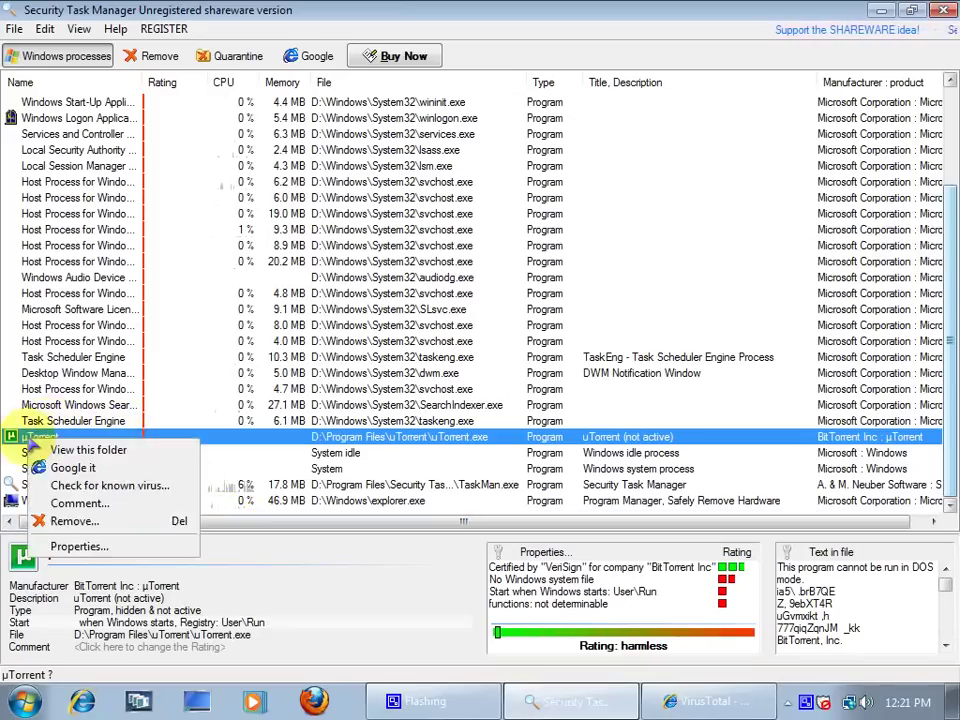
left_click(55, 450)
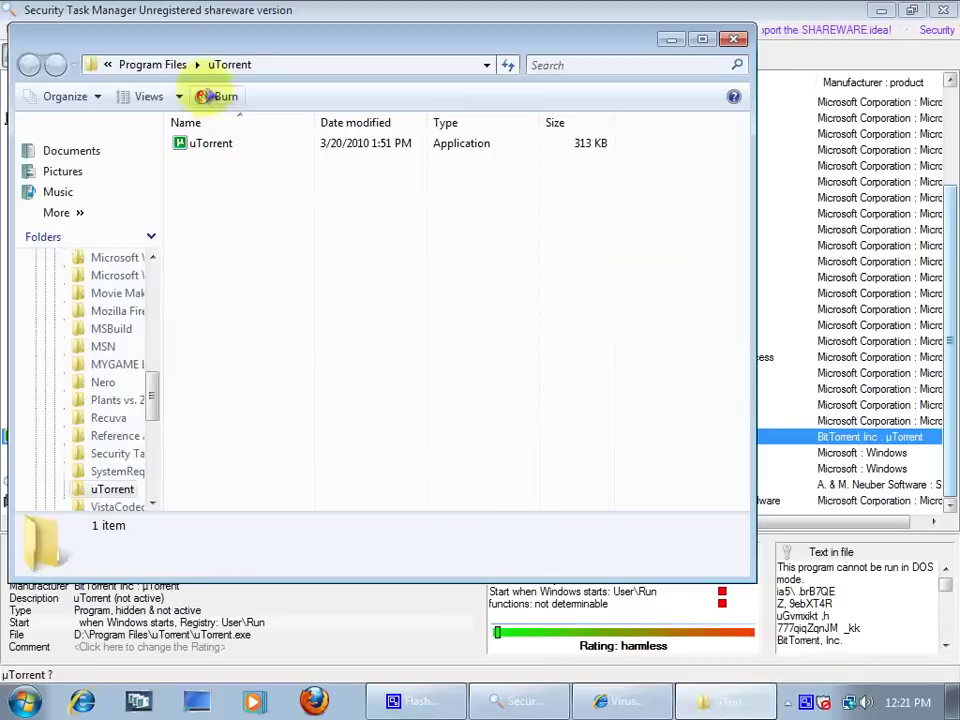
left_click(285, 66)
right_click(255, 66)
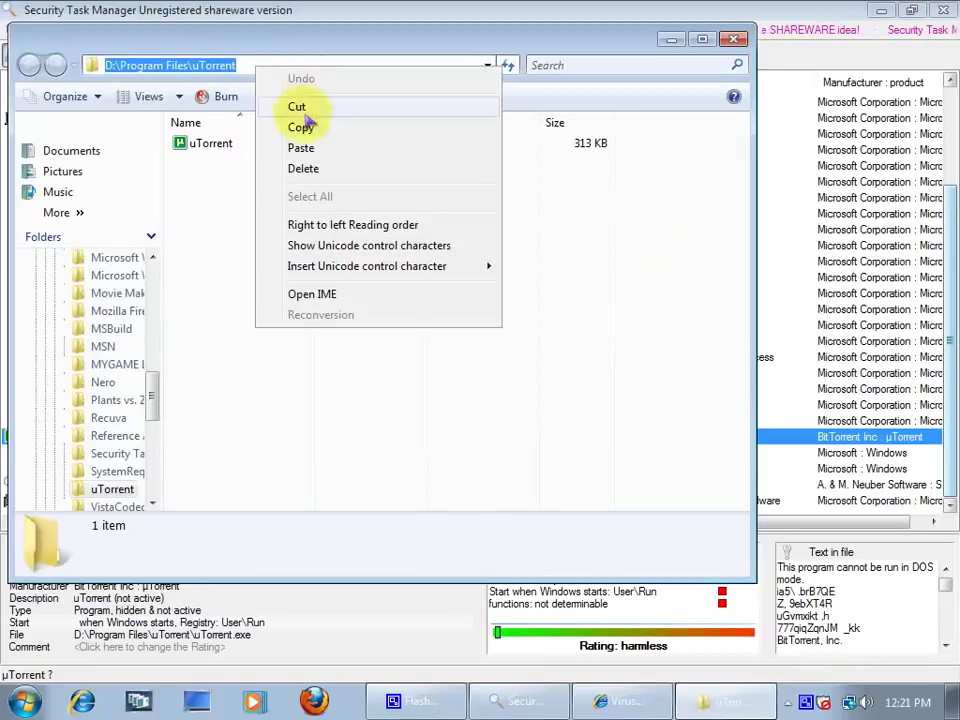
left_click(301, 127)
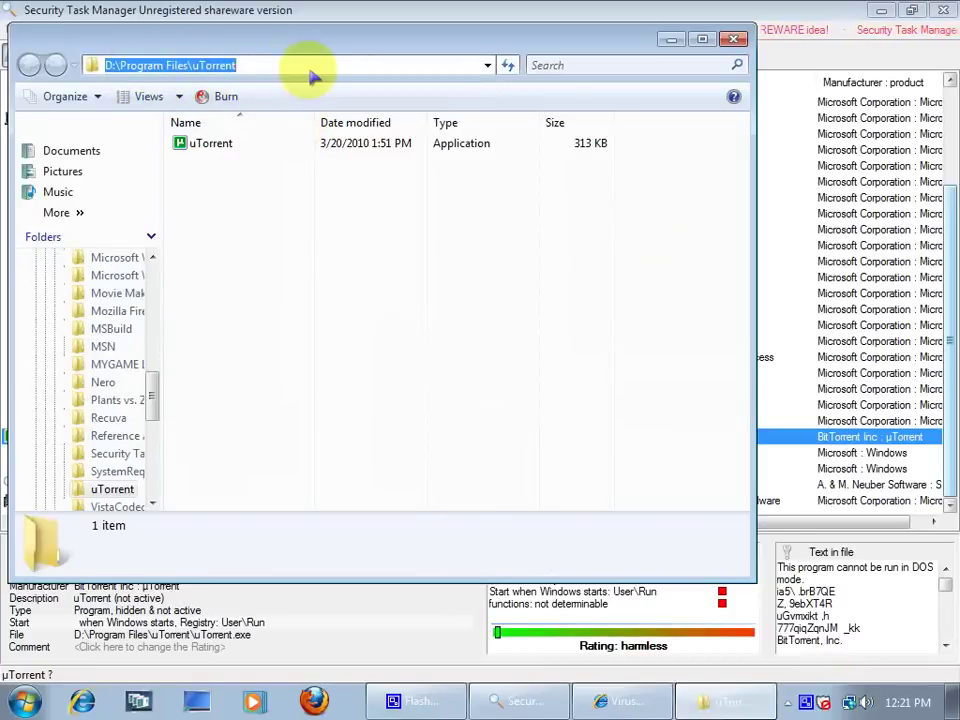
right_click(235, 66)
left_click(263, 72)
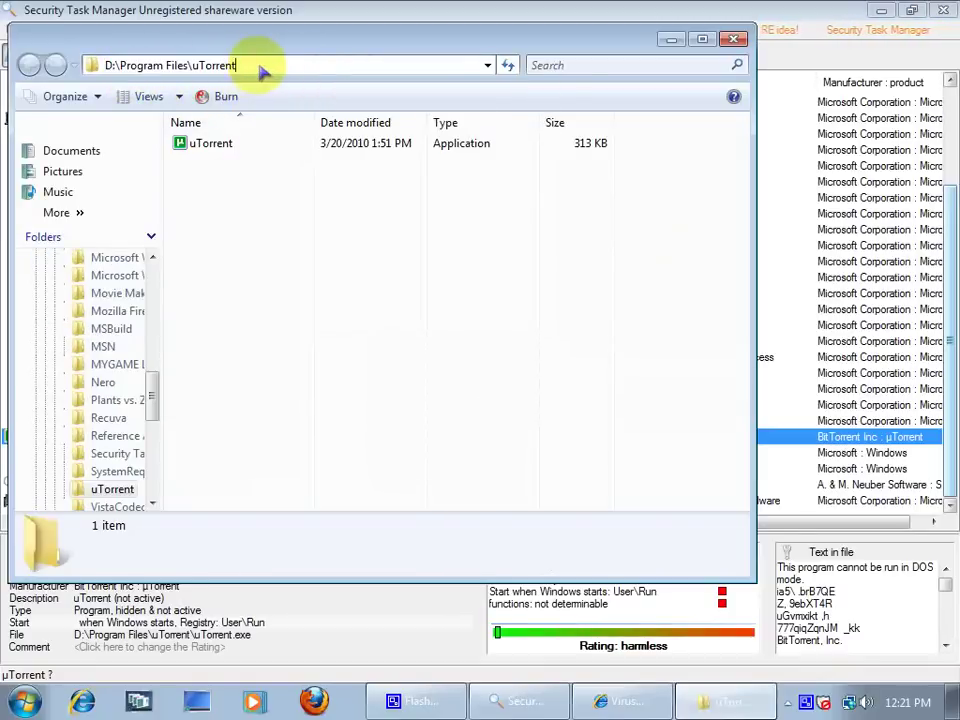
right_click(259, 70)
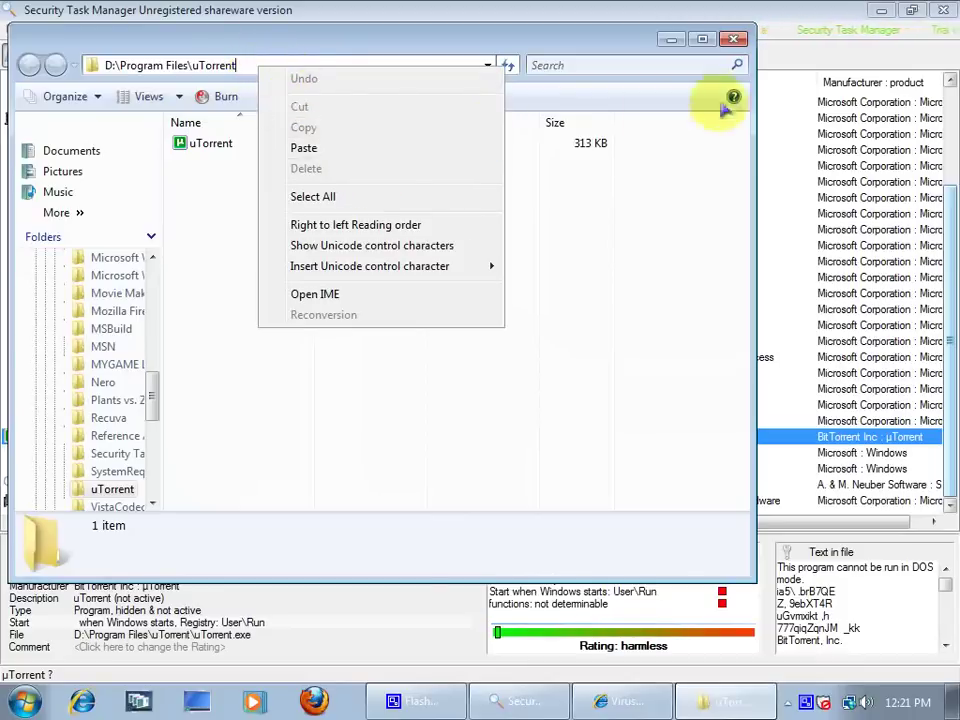
left_click(735, 40)
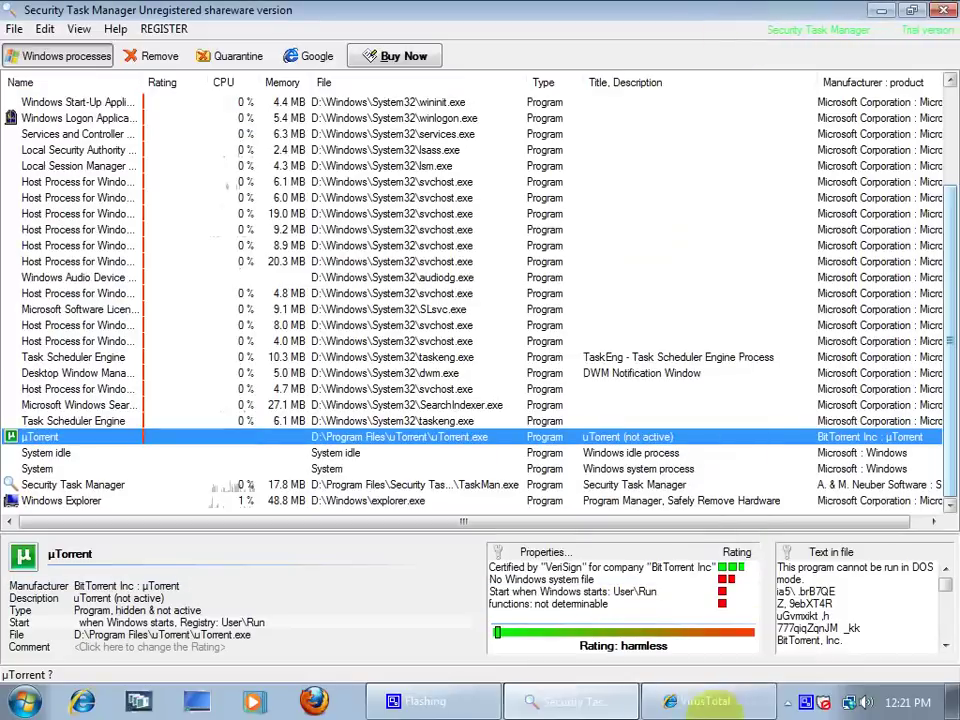
Choose D:\Program Files\uTorrent\uTorrent.exe as the VirusTotal upload by pasting the copied folder path.
left_click(712, 701)
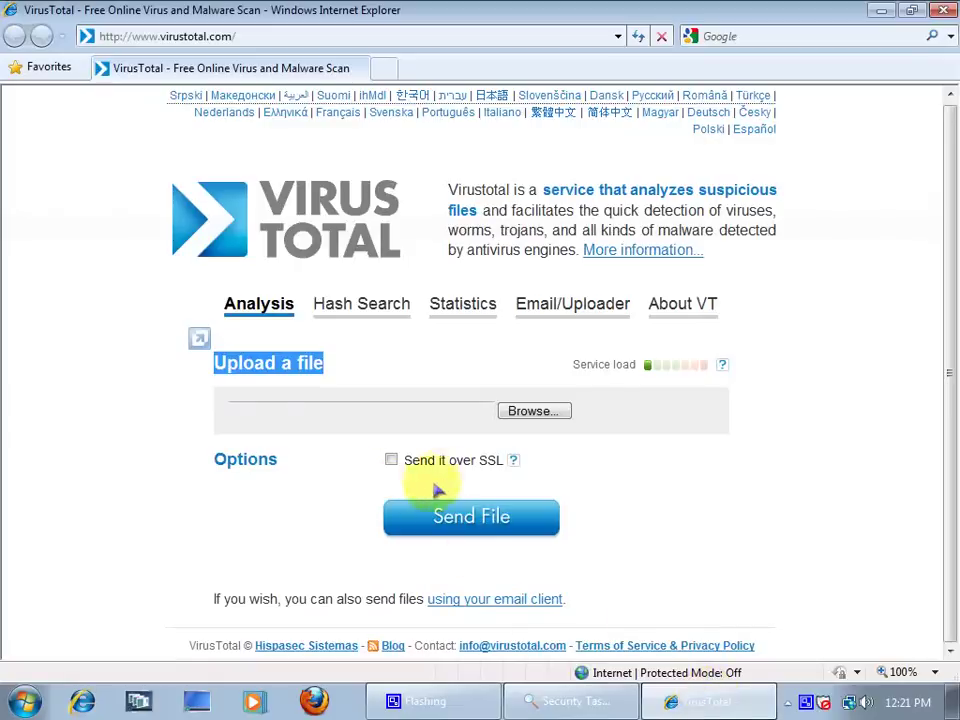
left_click(522, 412)
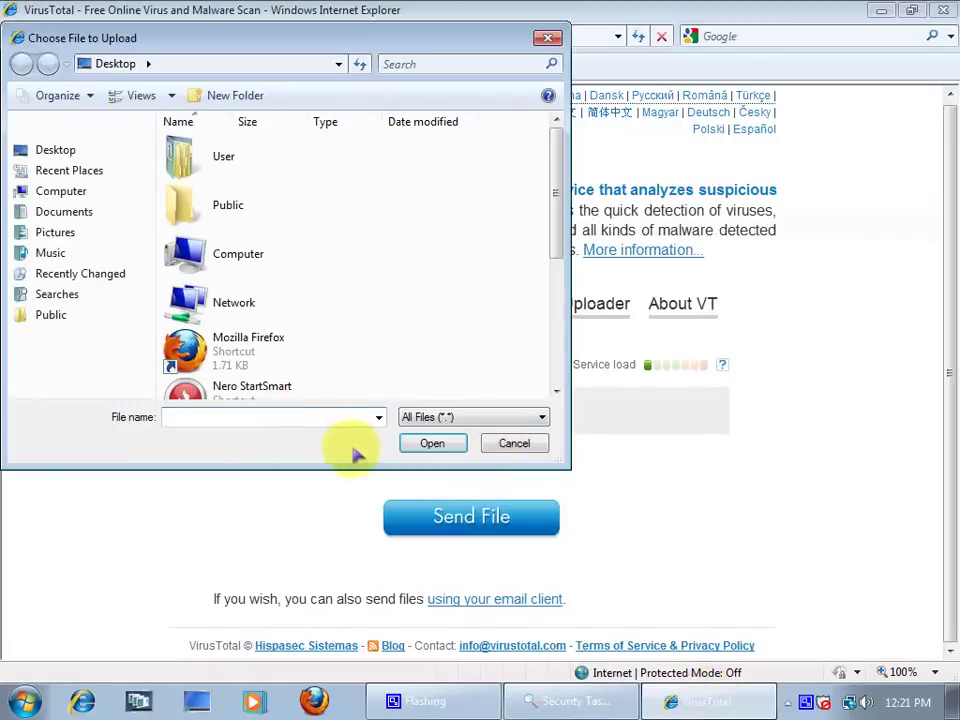
right_click(329, 419)
left_click(370, 499)
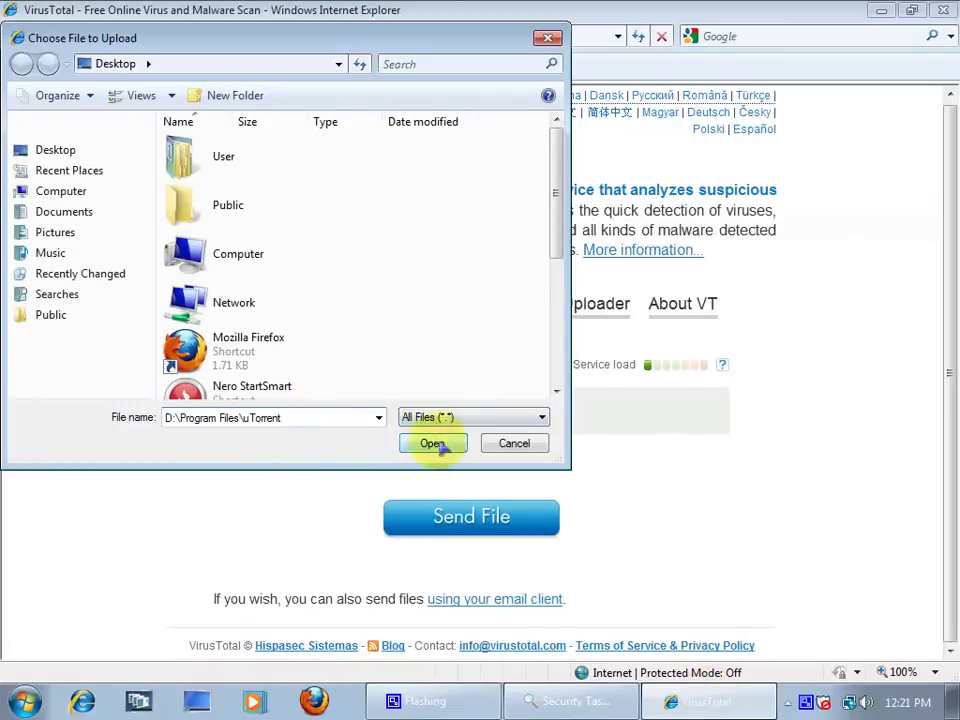
left_click(437, 454)
left_click(204, 141)
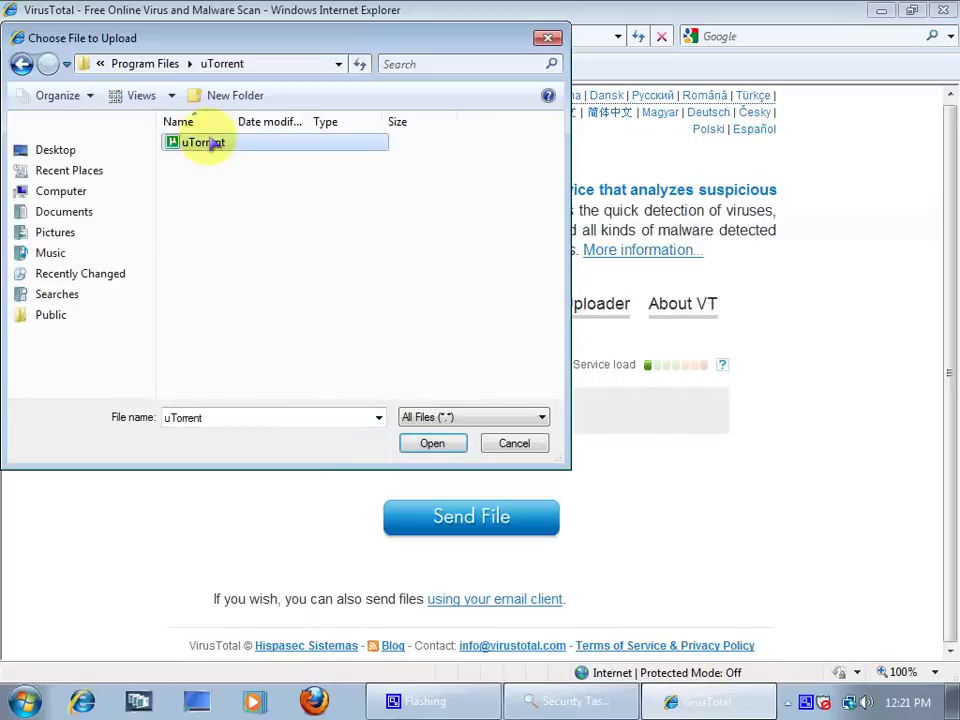
double_click(214, 420)
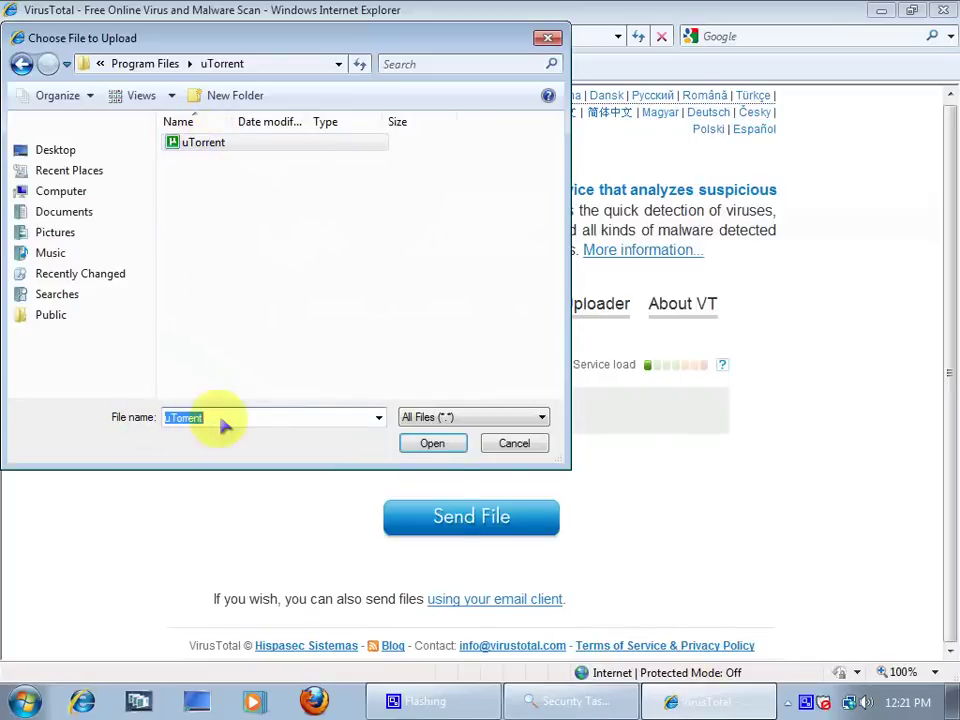
right_click(220, 421)
left_click(292, 503)
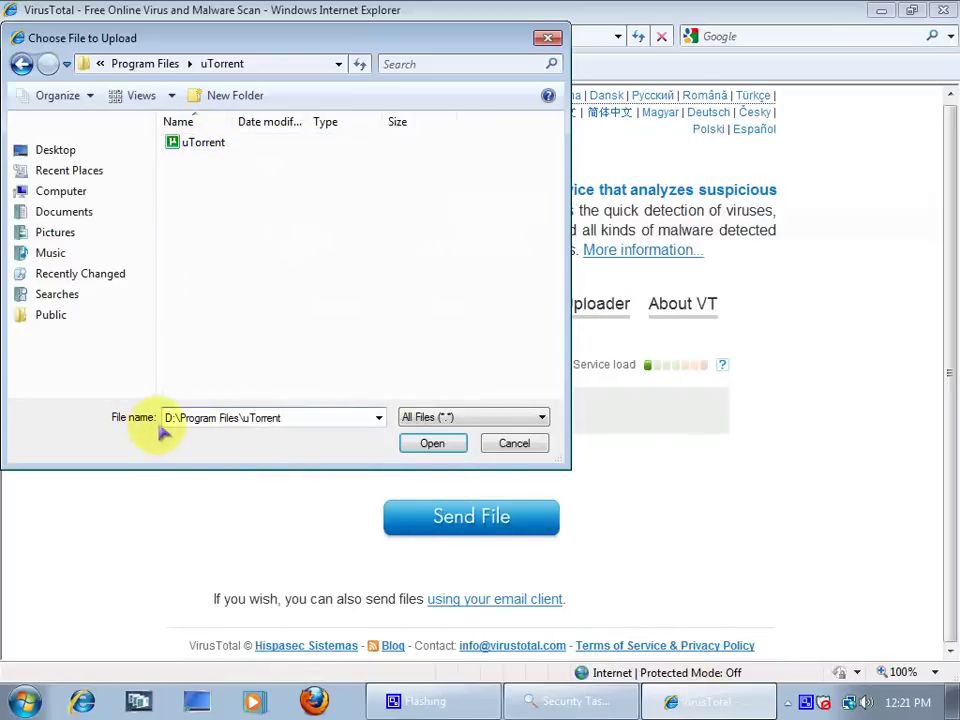
left_click(428, 443)
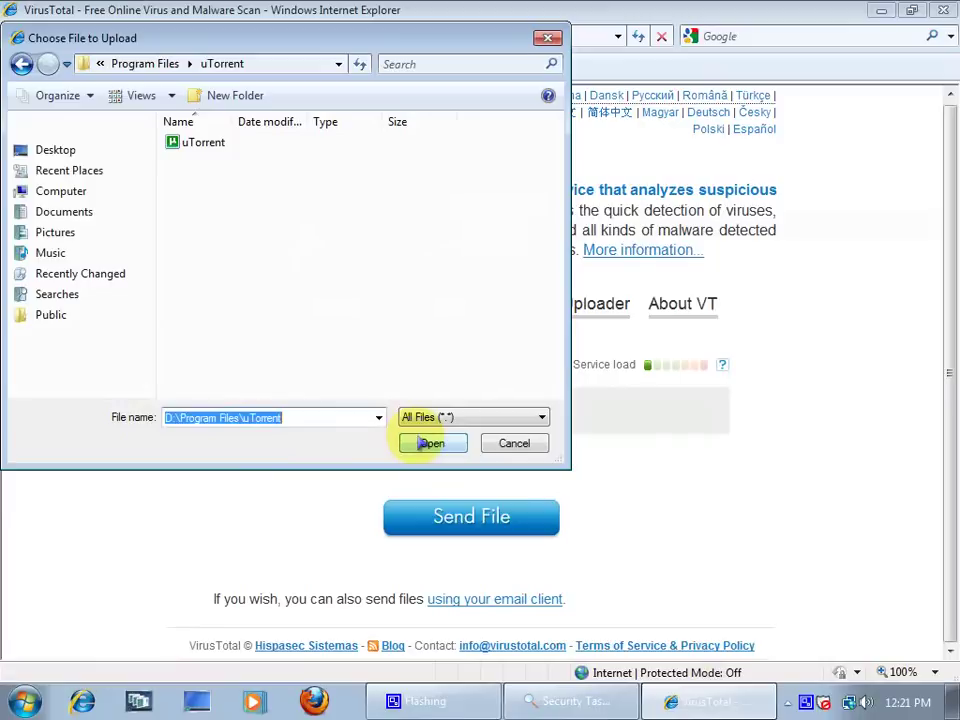
left_click(195, 144)
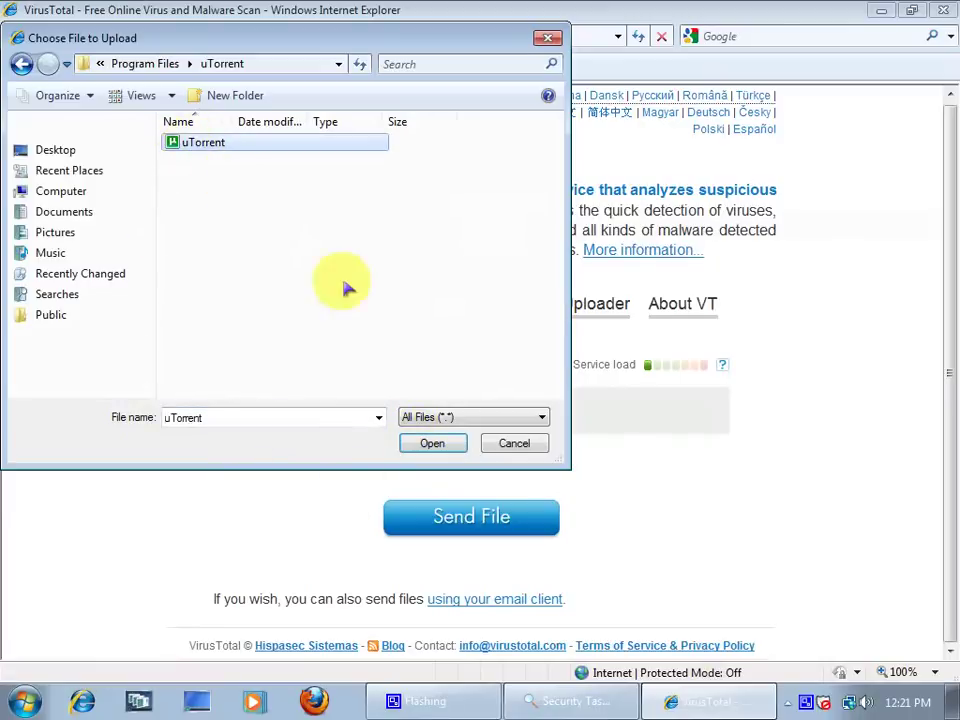
left_click(440, 450)
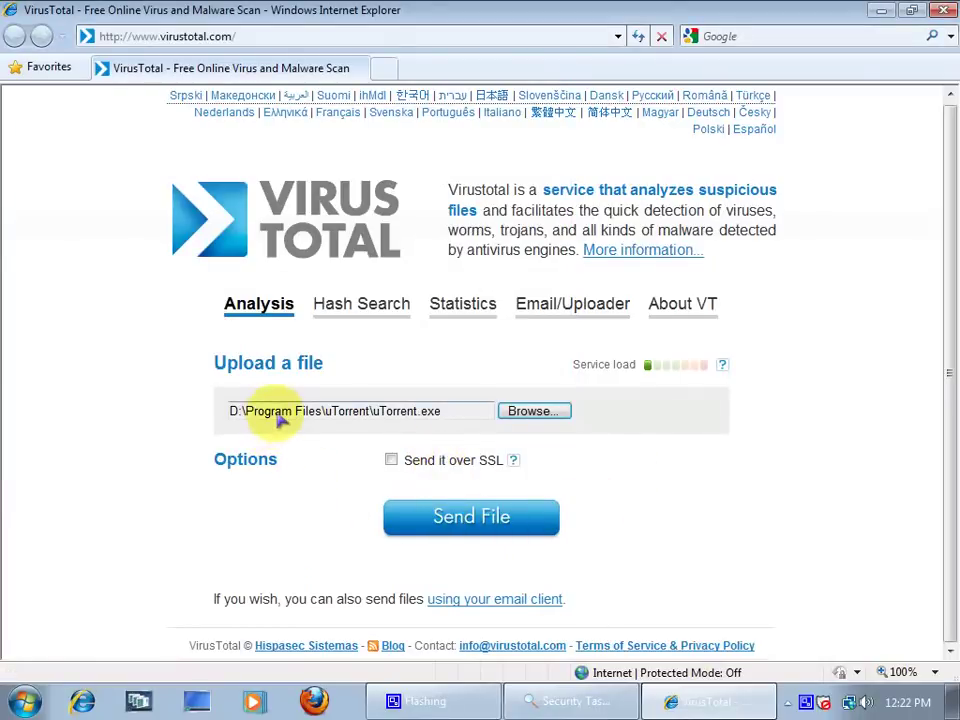
Send the selected uTorrent.exe to VirusTotal for scanning.
mouse_move(430, 411)
left_mouse_down()
mouse_move(245, 412)
mouse_move(440, 411)
mouse_move(237, 420)
left_mouse_up()
left_click(480, 413)
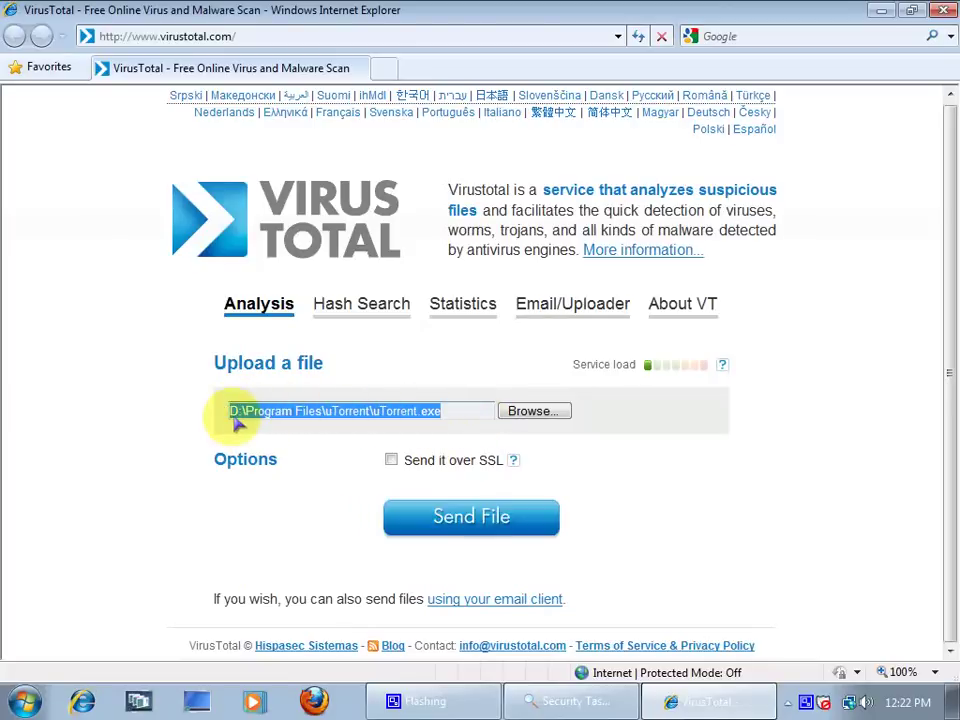
left_click(275, 487)
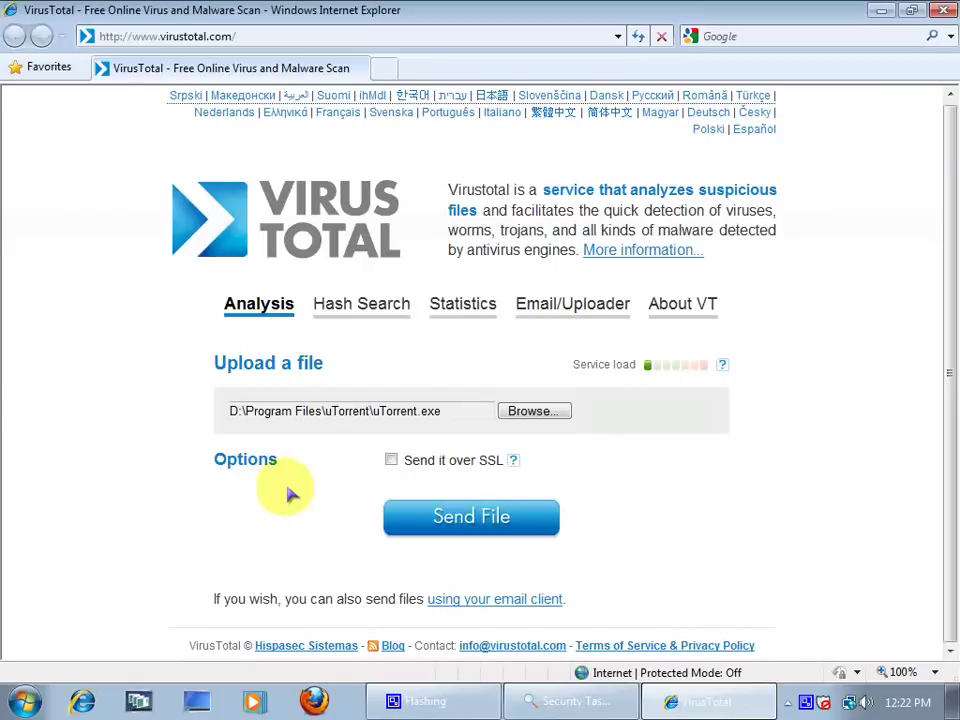
left_click(486, 520)
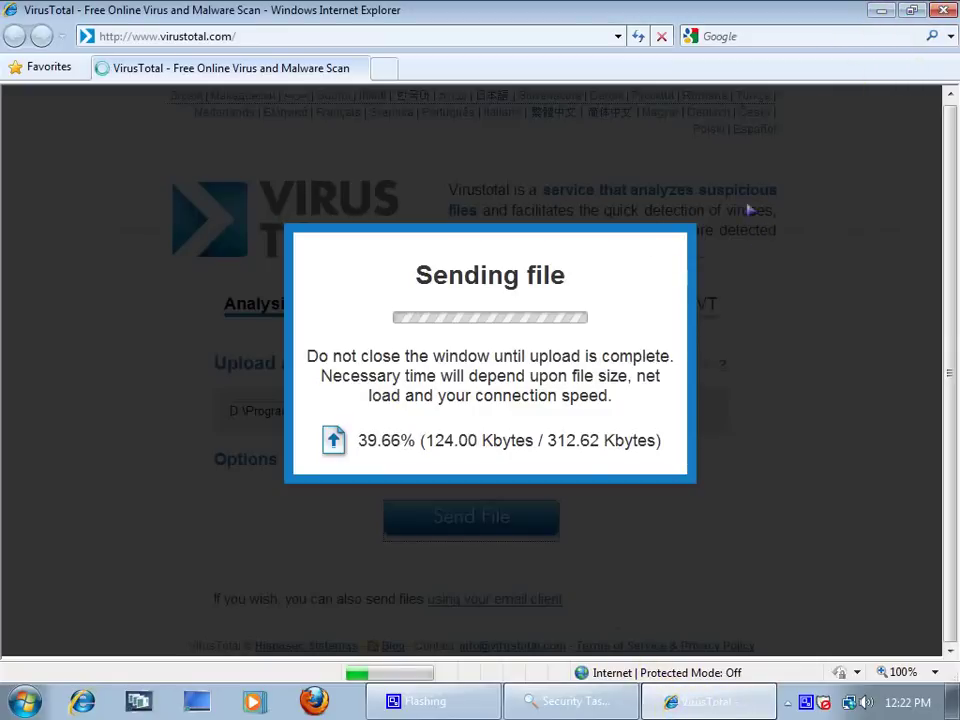
Restore Security Task Manager briefly, then minimize it to return to VirusTotal's 0/42 notice.
left_click(570, 705)
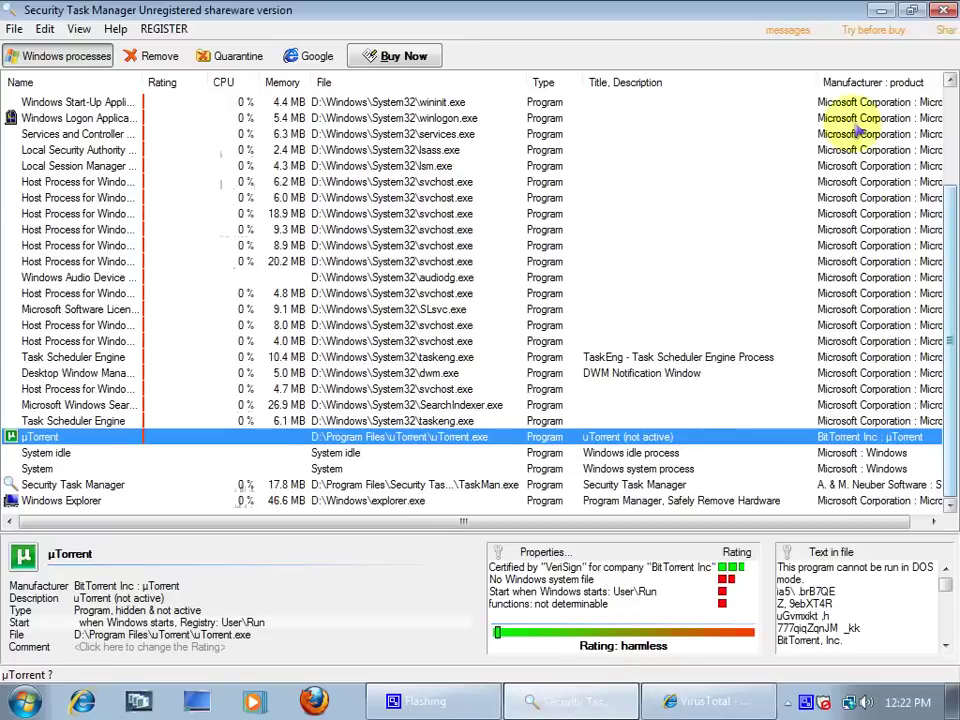
left_click(910, 10)
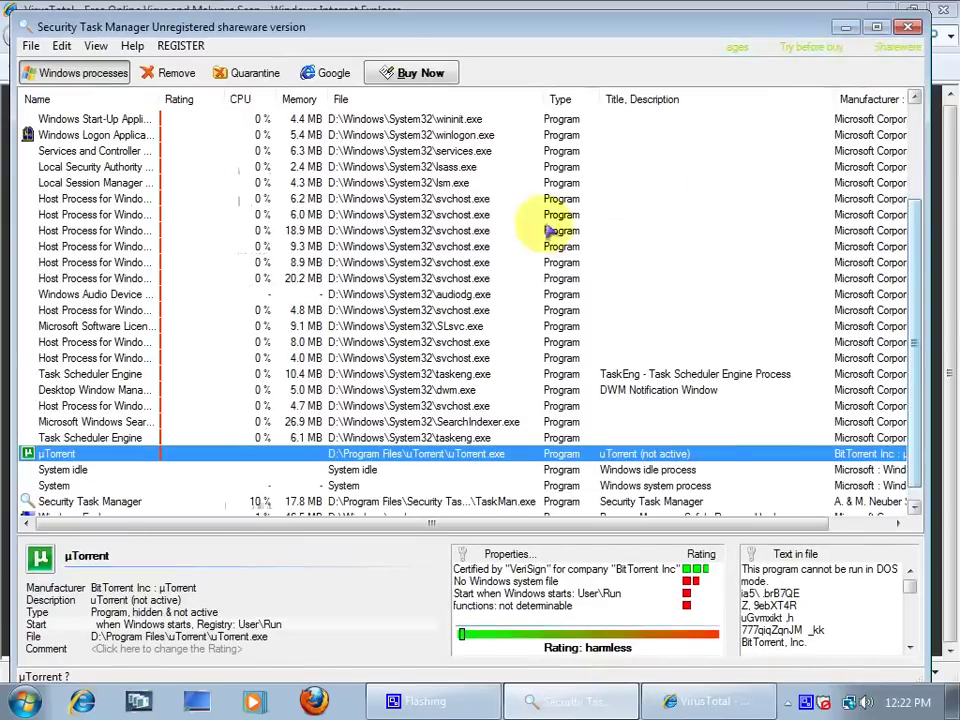
scroll(700, 180, "up", 3)
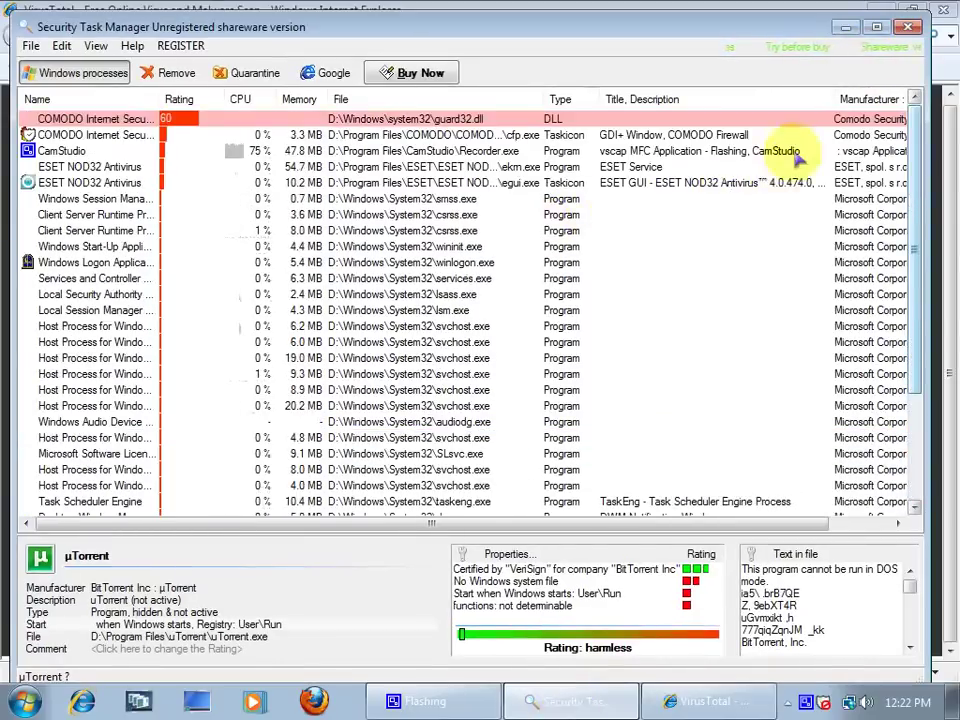
left_click(845, 28)
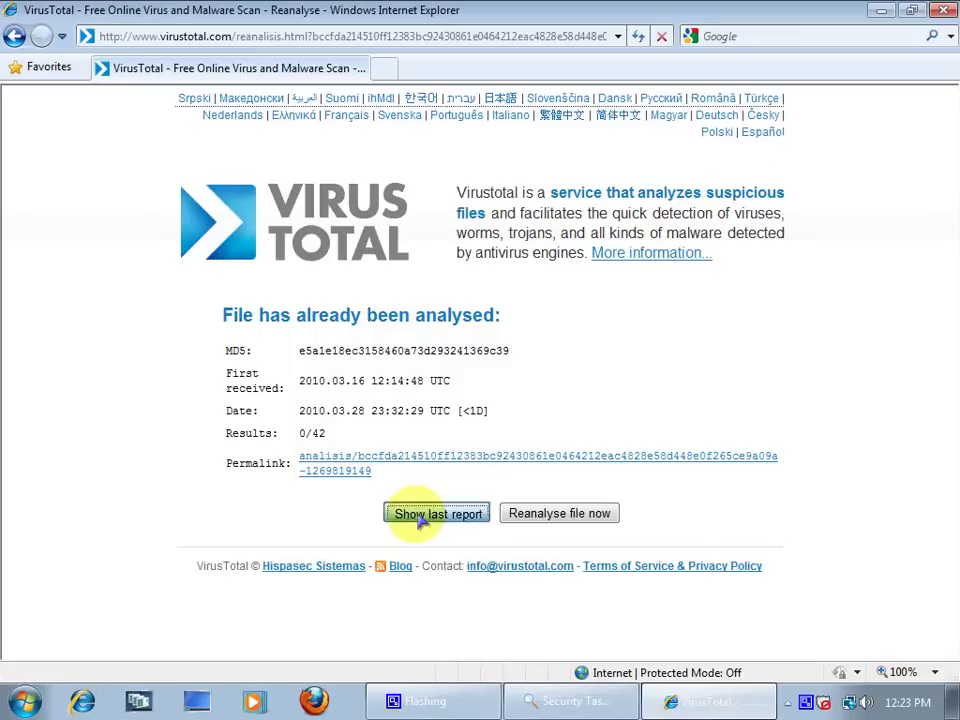
Open the last VirusTotal report for uTorrent.exe and scroll through it.
left_click(422, 515)
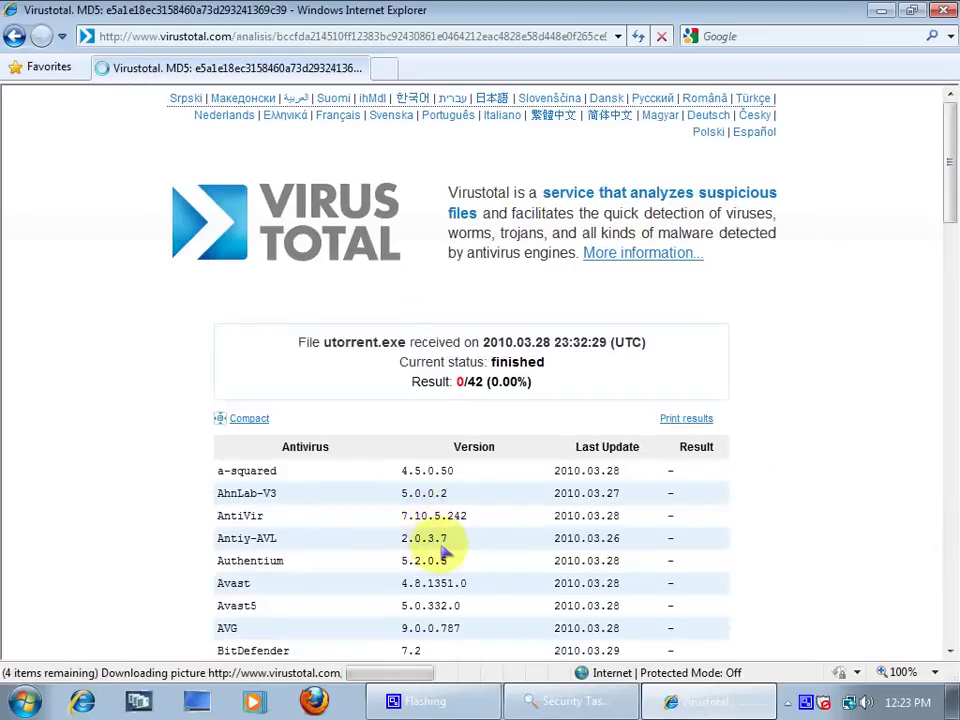
scroll(440, 545, "down", 3)
scroll(440, 545, "down", 3)
scroll(447, 547, "down", 10)
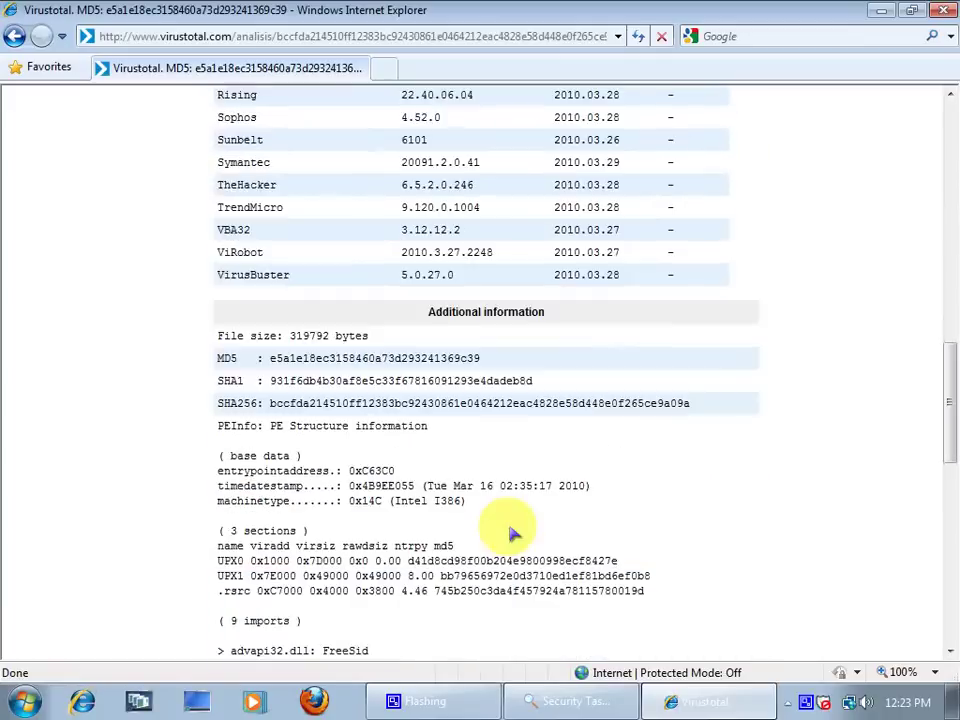
scroll(502, 522, "up", 4)
scroll(480, 505, "up", 3)
scroll(430, 475, "up", 3)
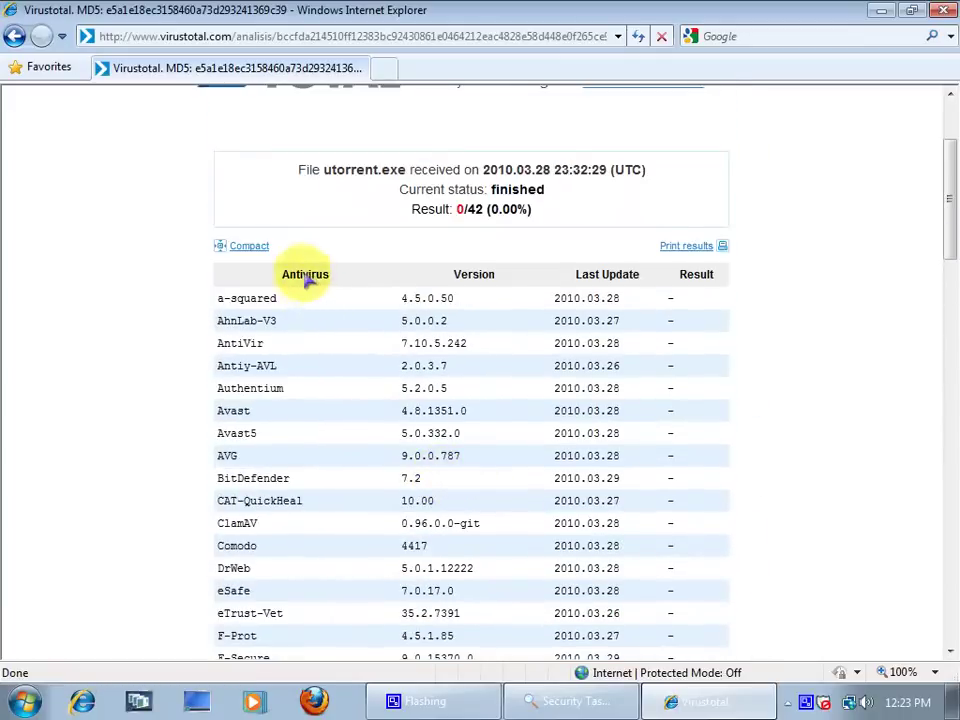
Highlight the results table's Antivirus, Version and Last Update headings and first result rows.
left_click_drag(212, 272, 343, 313)
left_click(343, 313)
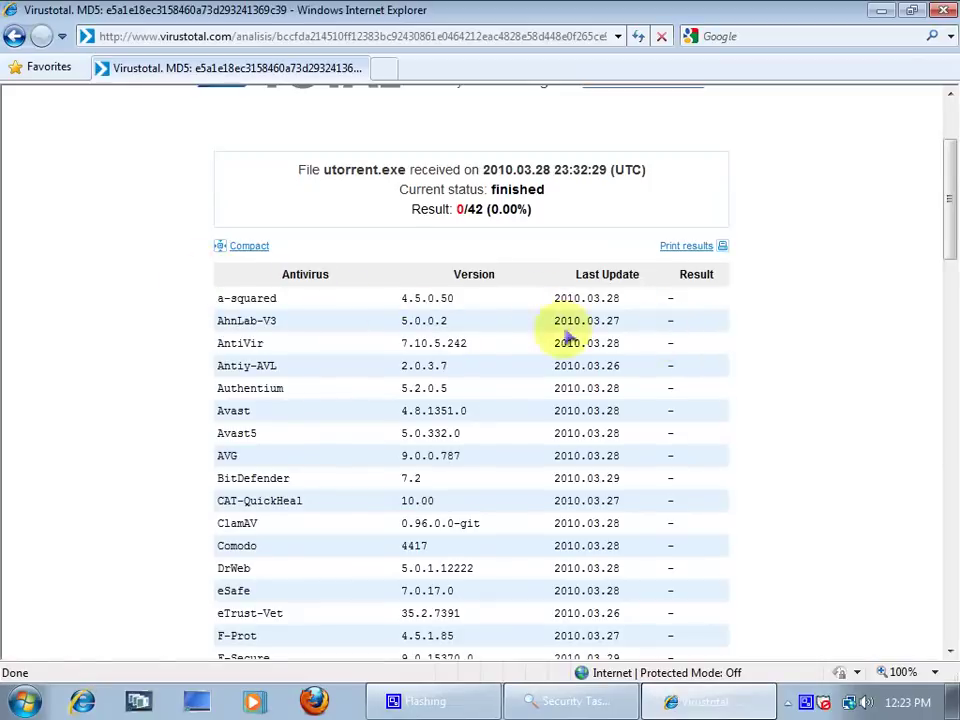
left_click_drag(227, 274, 612, 290)
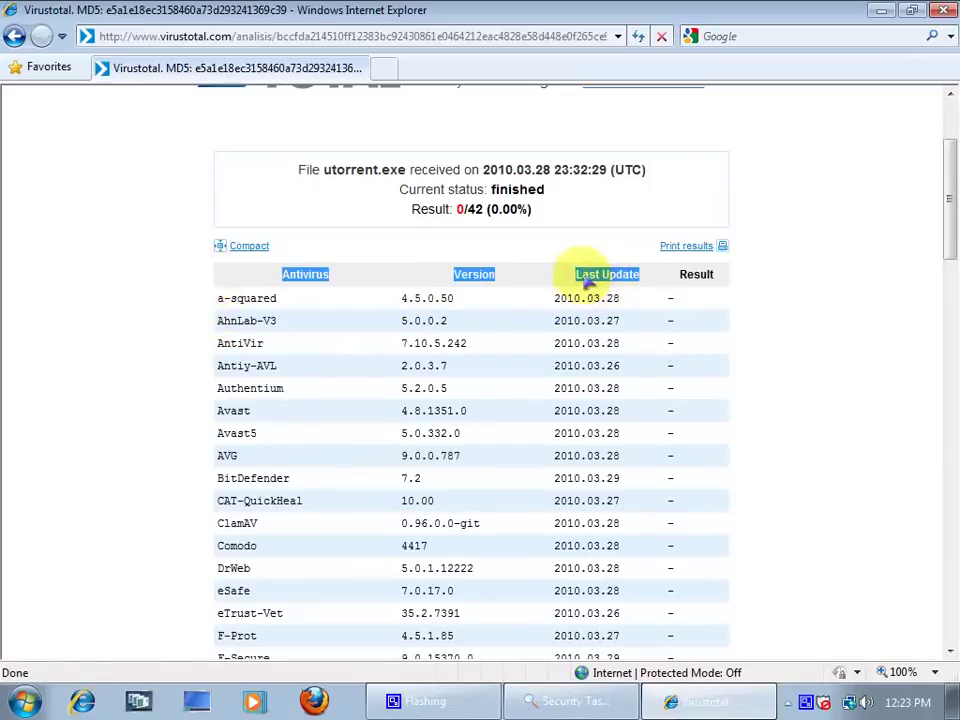
left_click_drag(443, 272, 697, 281)
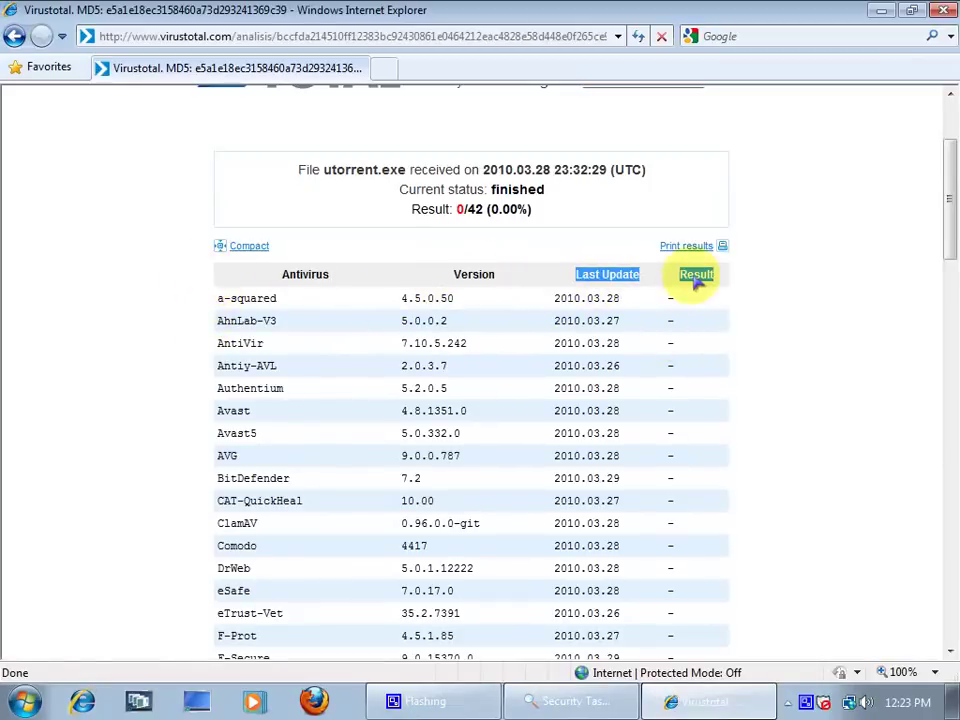
left_click(687, 280)
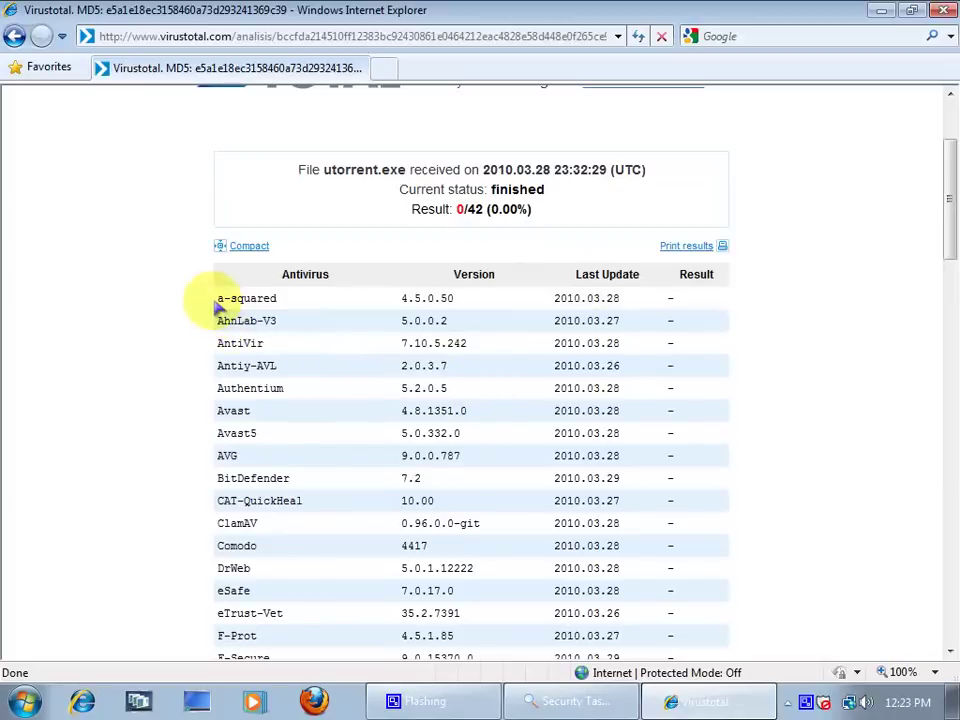
left_click_drag(219, 303, 305, 508)
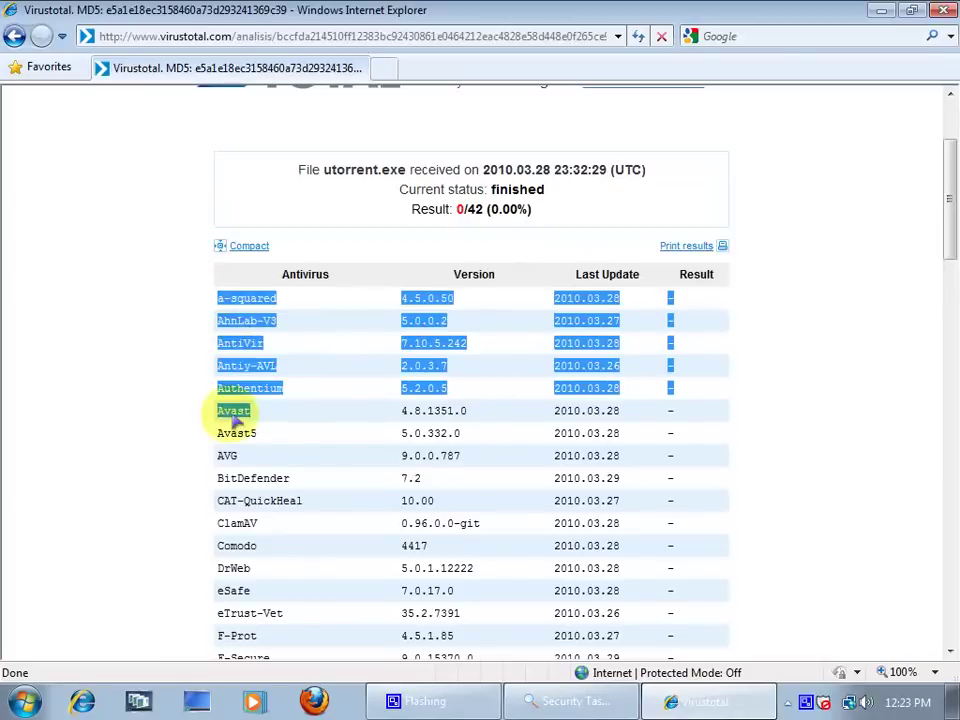
left_click(305, 508)
Scroll through the antivirus results, highlighting the Kaspersky and PCTools entries.
scroll(252, 440, "down", 3)
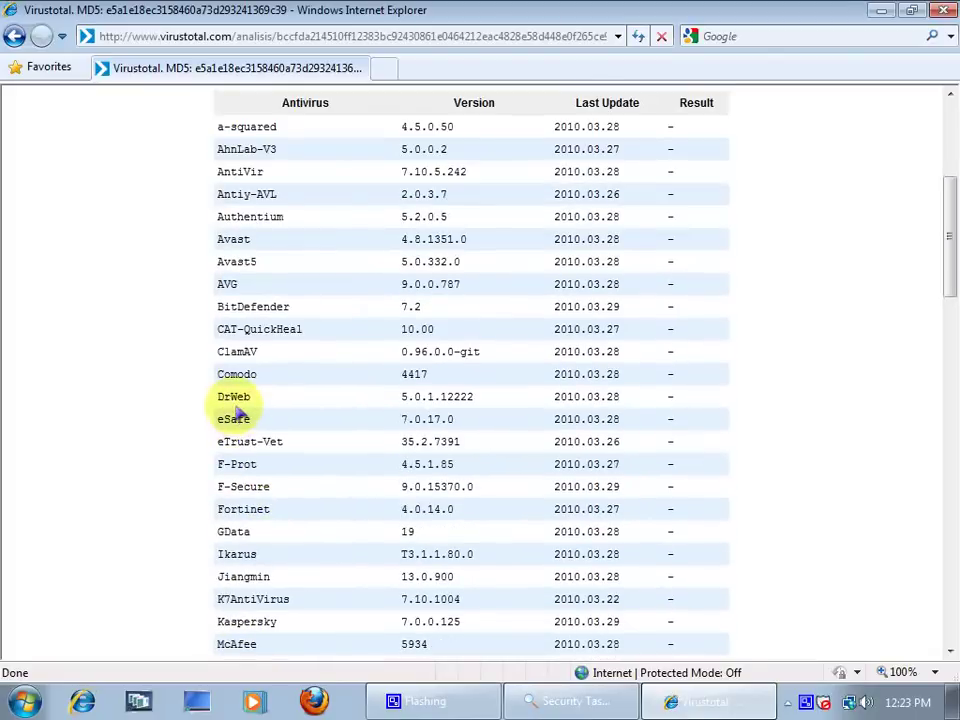
scroll(322, 350, "down", 5)
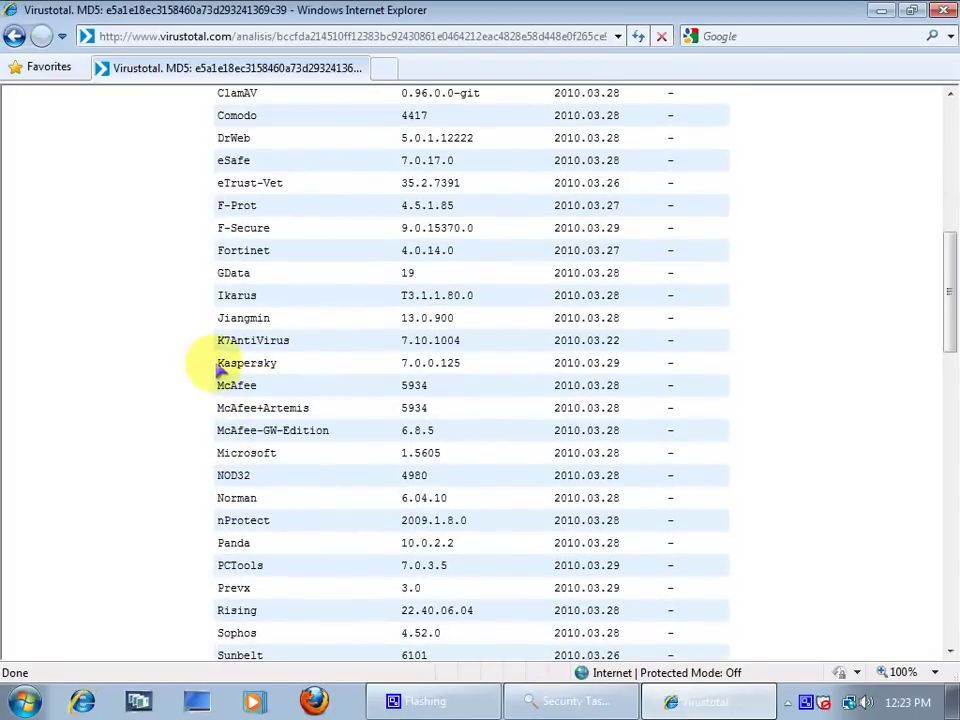
double_click(245, 364)
left_click(310, 365)
scroll(325, 367, "down", 3)
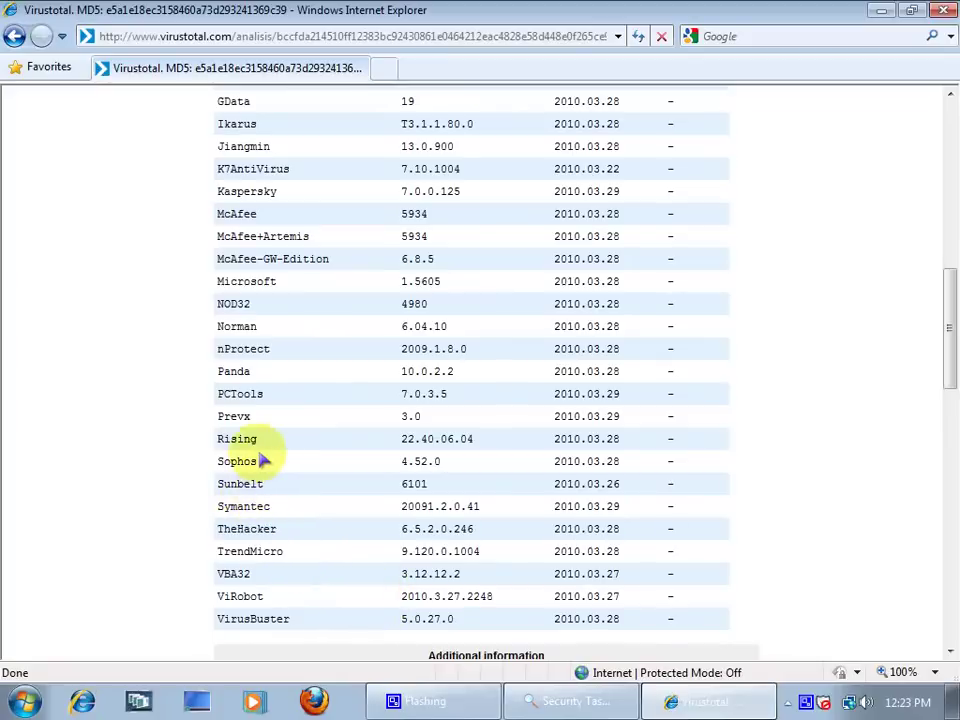
left_click_drag(264, 395, 210, 374)
left_click(209, 372)
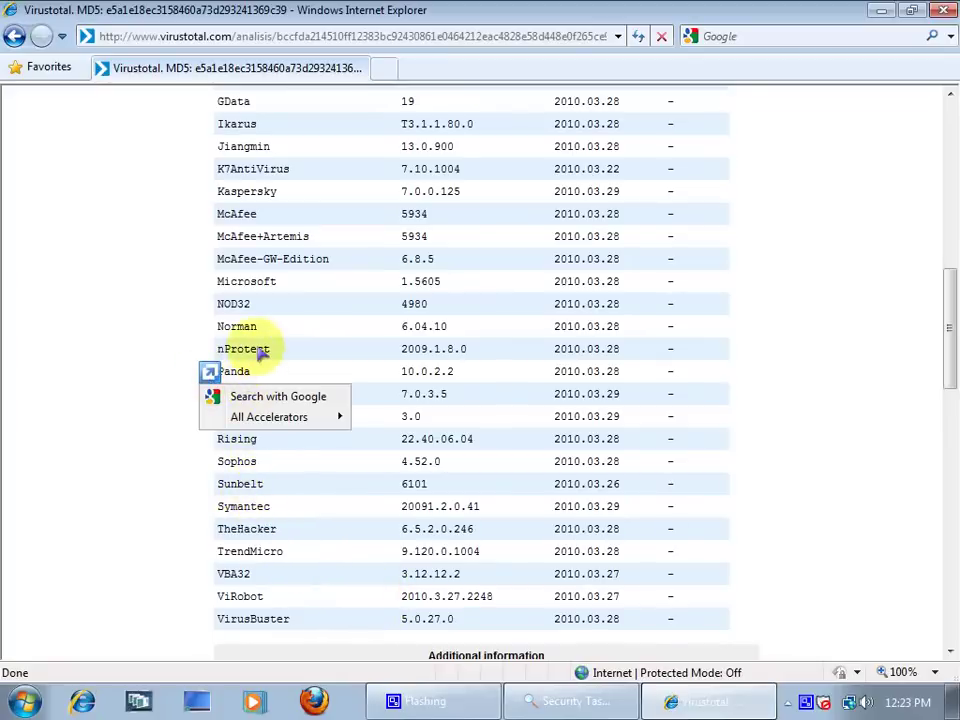
left_click(240, 305)
scroll(214, 289, "up", 3)
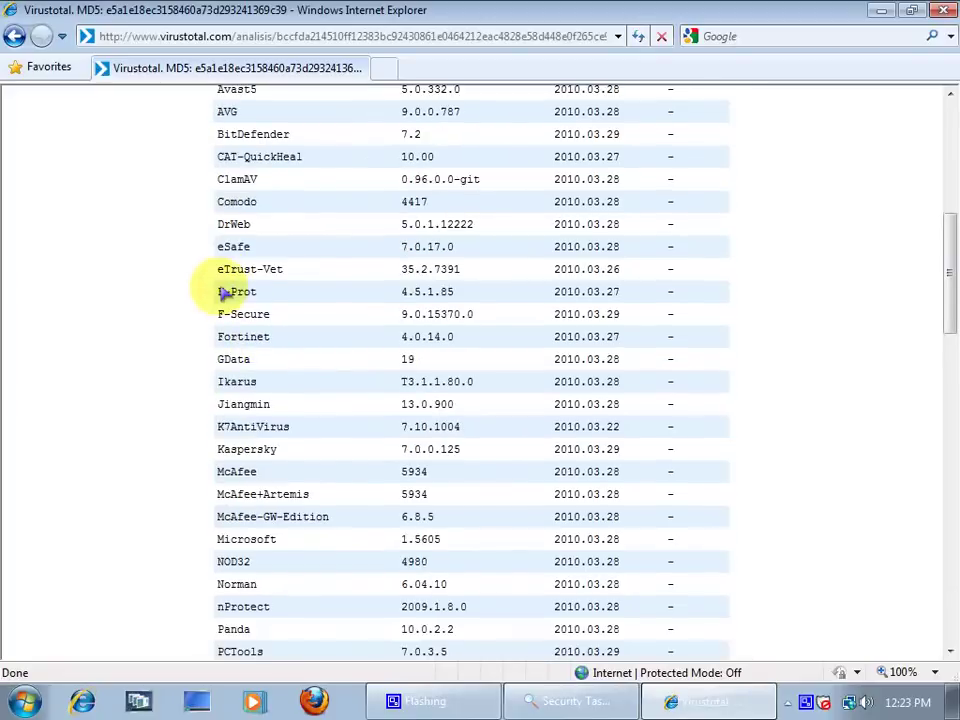
scroll(214, 289, "up", 2)
scroll(275, 425, "up", 2)
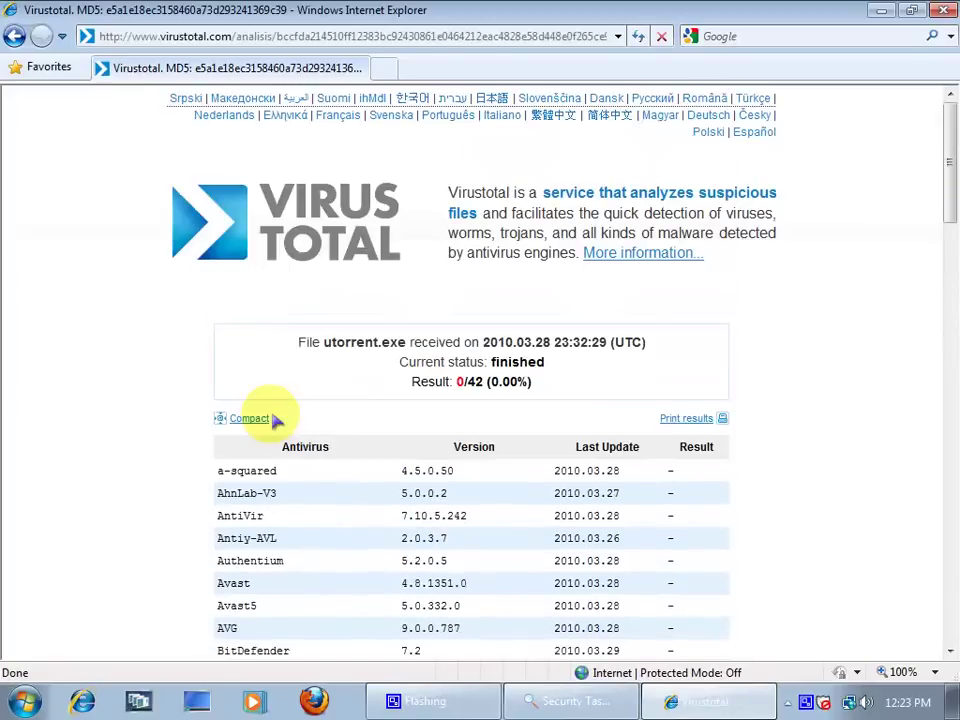
Review the report's hashes and file details down to the BitTorrent Inc signature and NSRL listing.
scroll(500, 414, "down", 4)
scroll(606, 416, "down", 5)
scroll(606, 416, "down", 5)
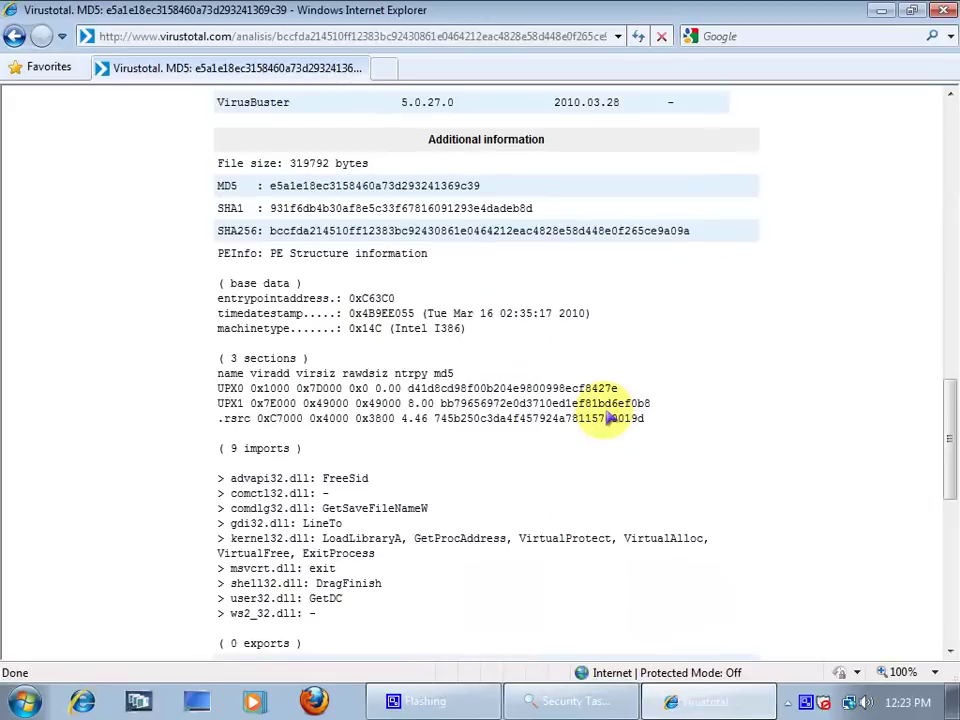
left_click_drag(217, 162, 731, 230)
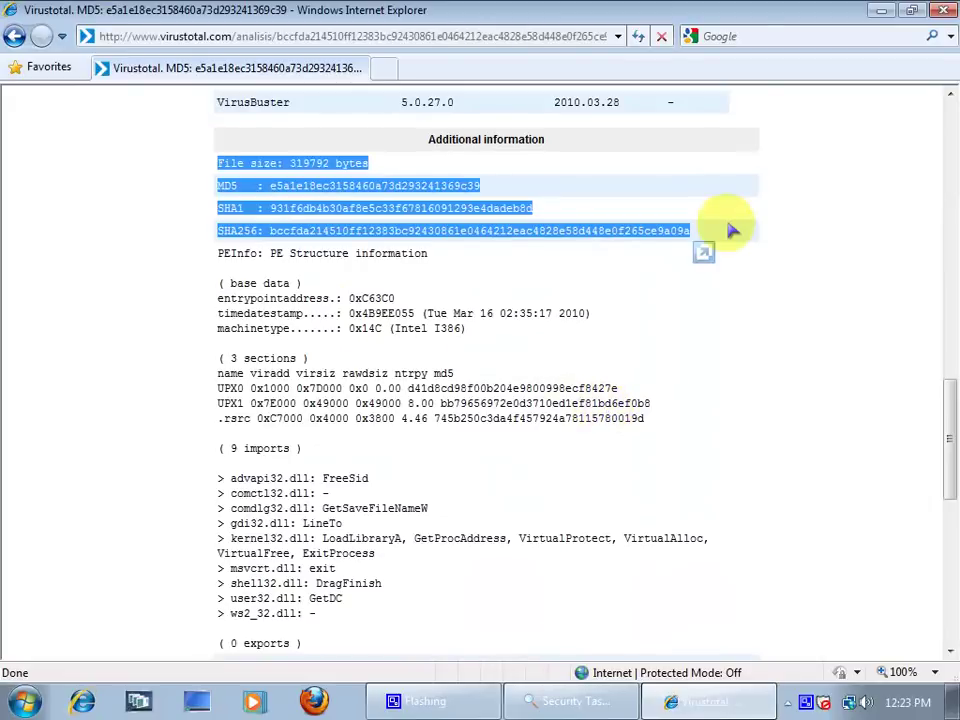
left_click(219, 174)
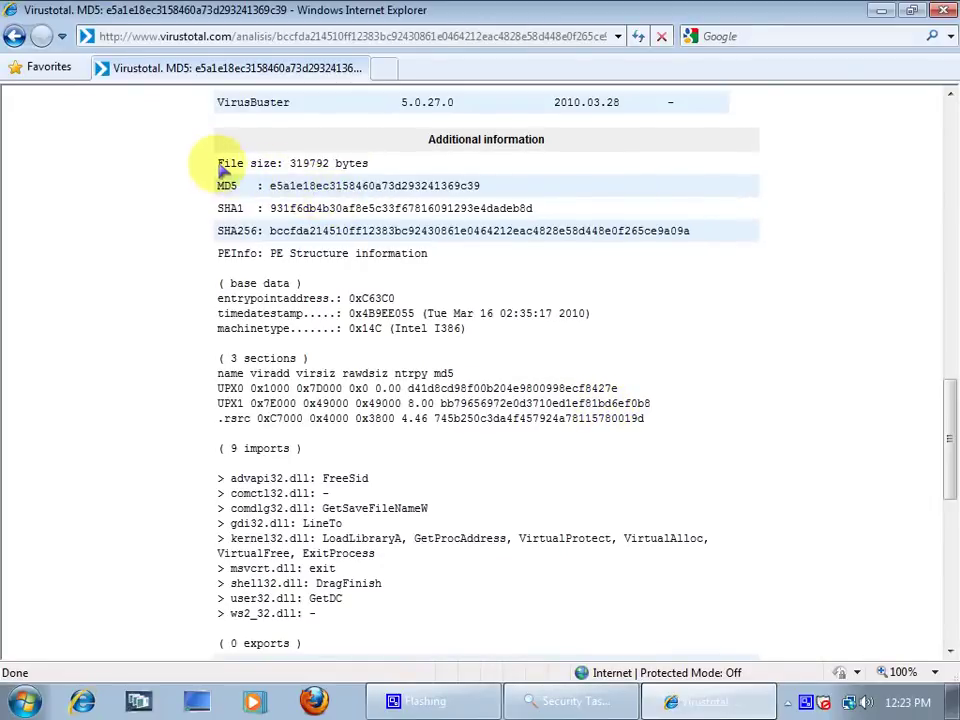
left_click_drag(224, 172, 315, 330)
left_click(193, 510)
scroll(214, 520, "down", 6)
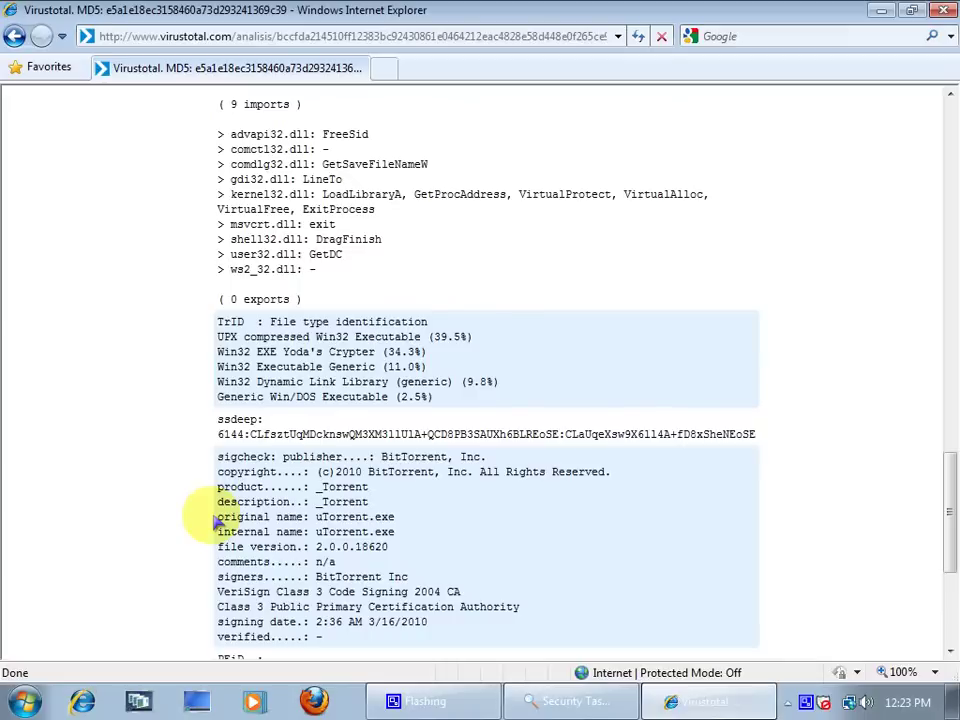
scroll(214, 520, "down", 3)
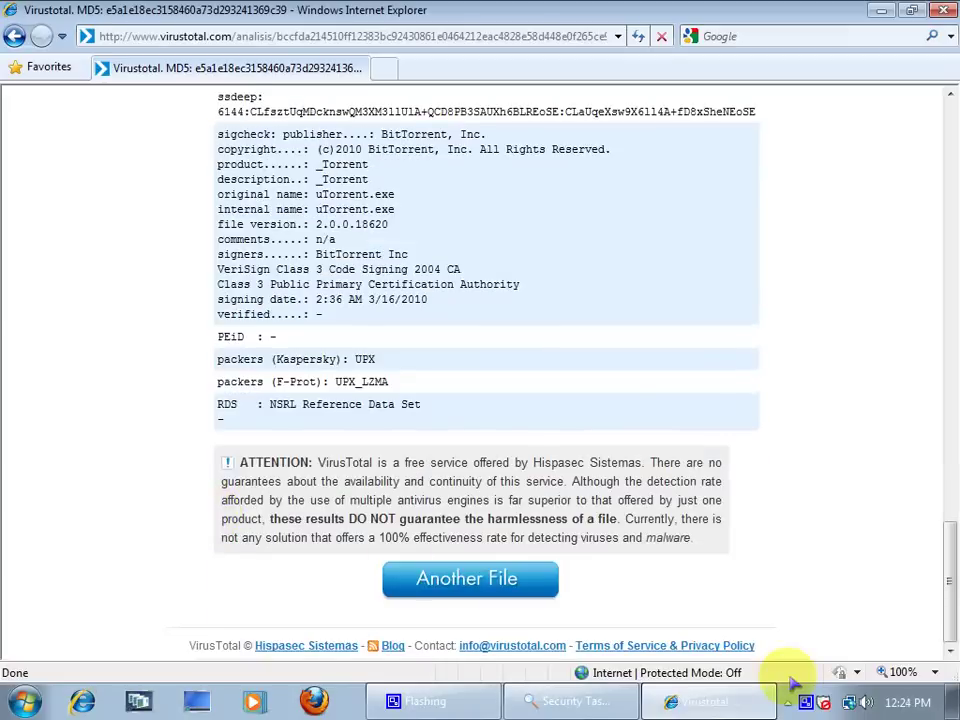
Close Internet Explorer and maximize Security Task Manager.
left_click(943, 10)
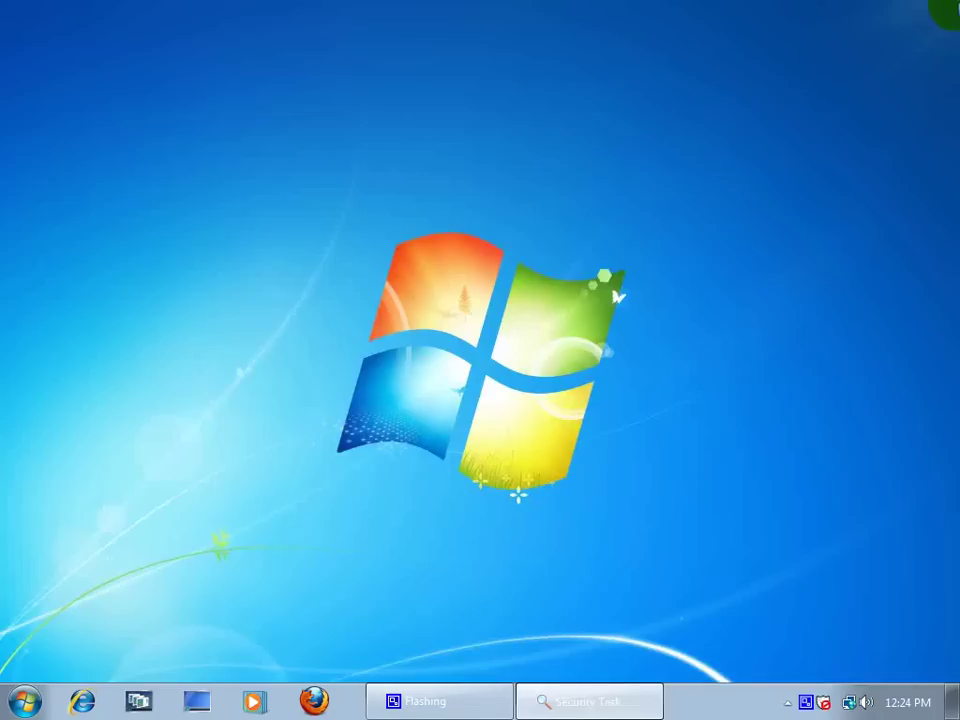
left_click(538, 701)
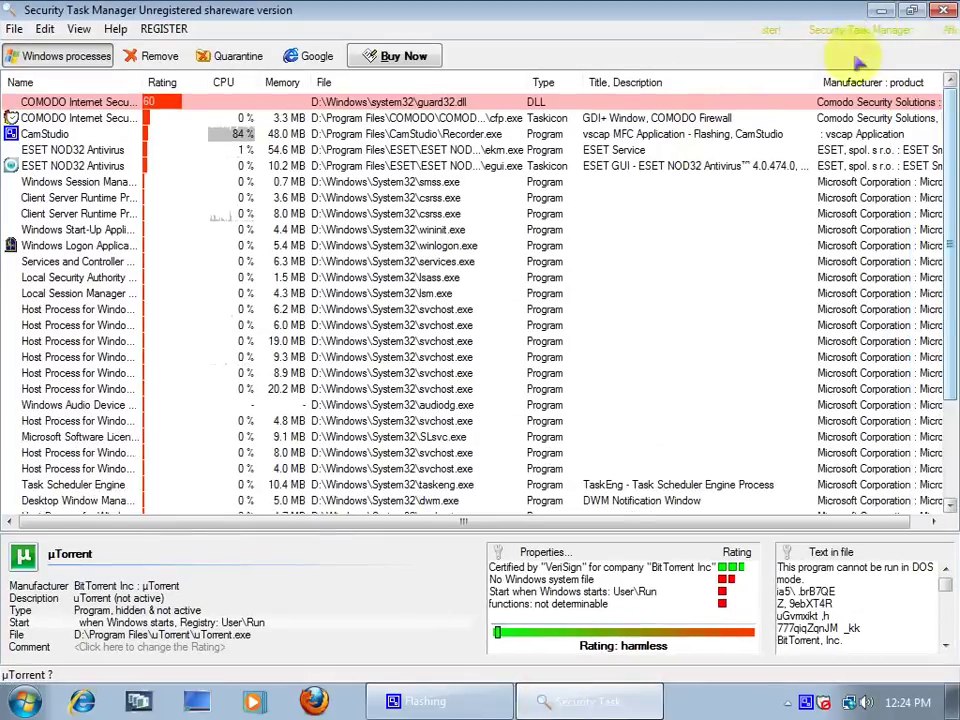
left_click(876, 27)
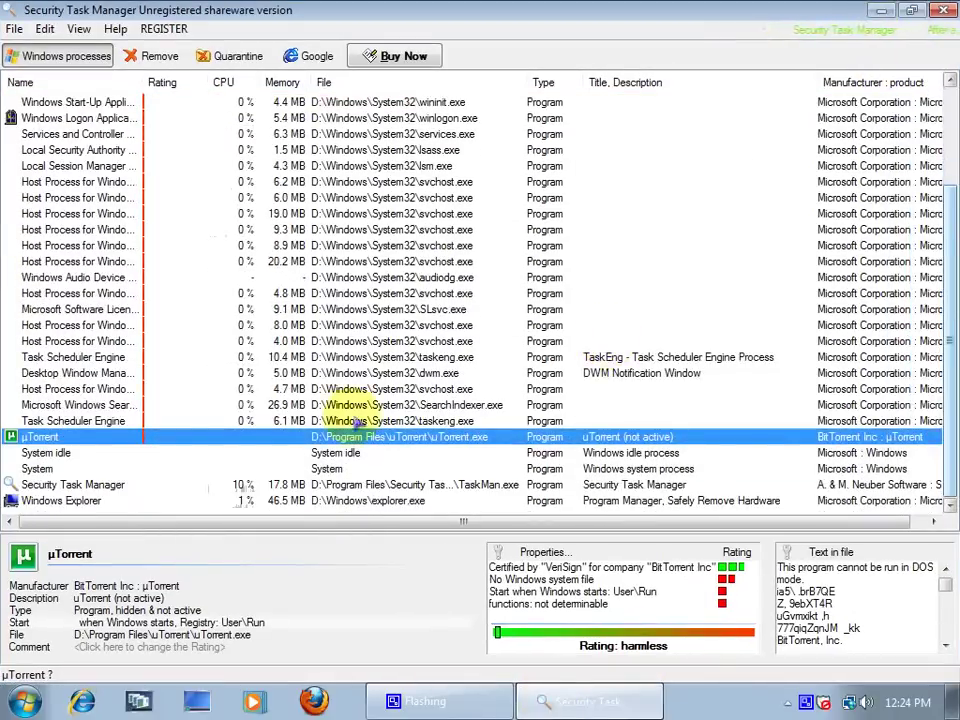
scroll(154, 407, "up", 3)
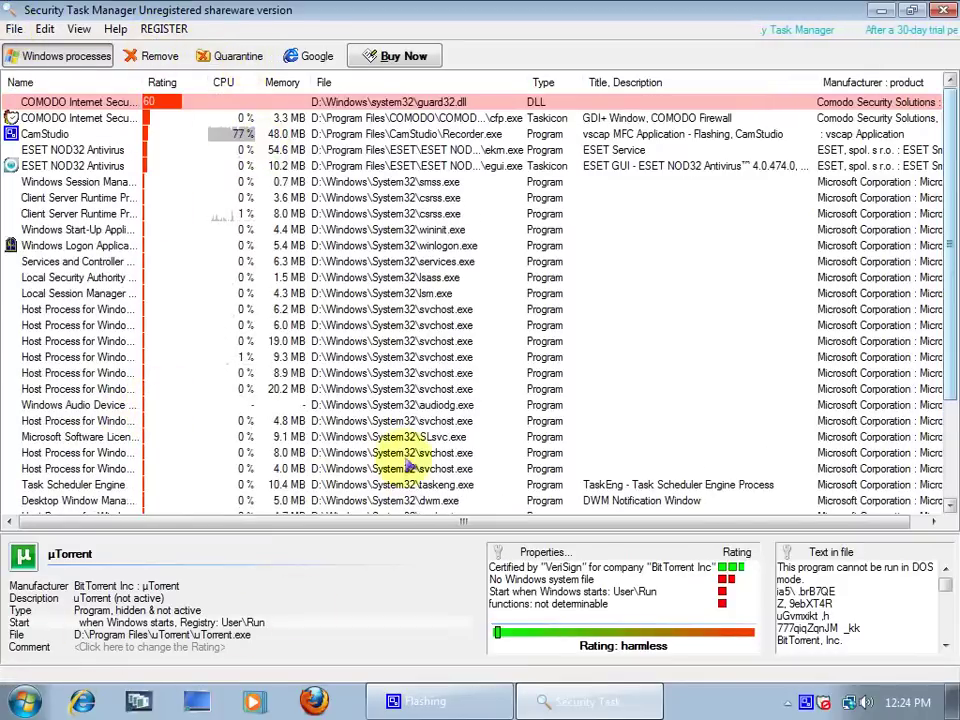
Inspect the Host Process and uTorrent entries, opening and cancelling a process's Comment dialog.
left_click(396, 389)
scroll(400, 400, "down", 3)
left_click(299, 437)
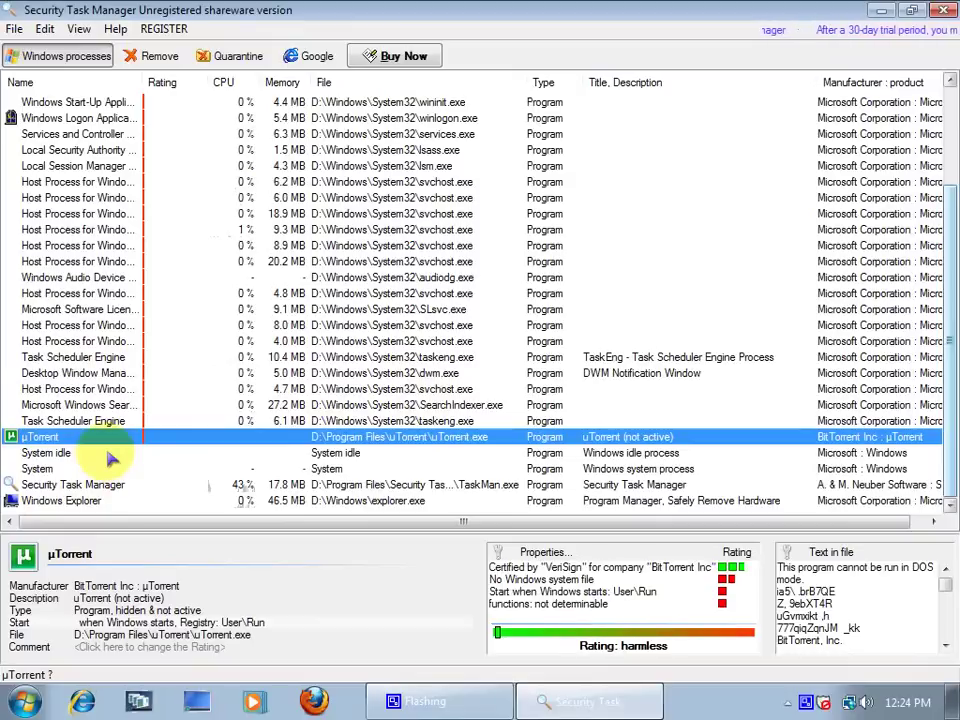
left_click(228, 134)
double_click(161, 341)
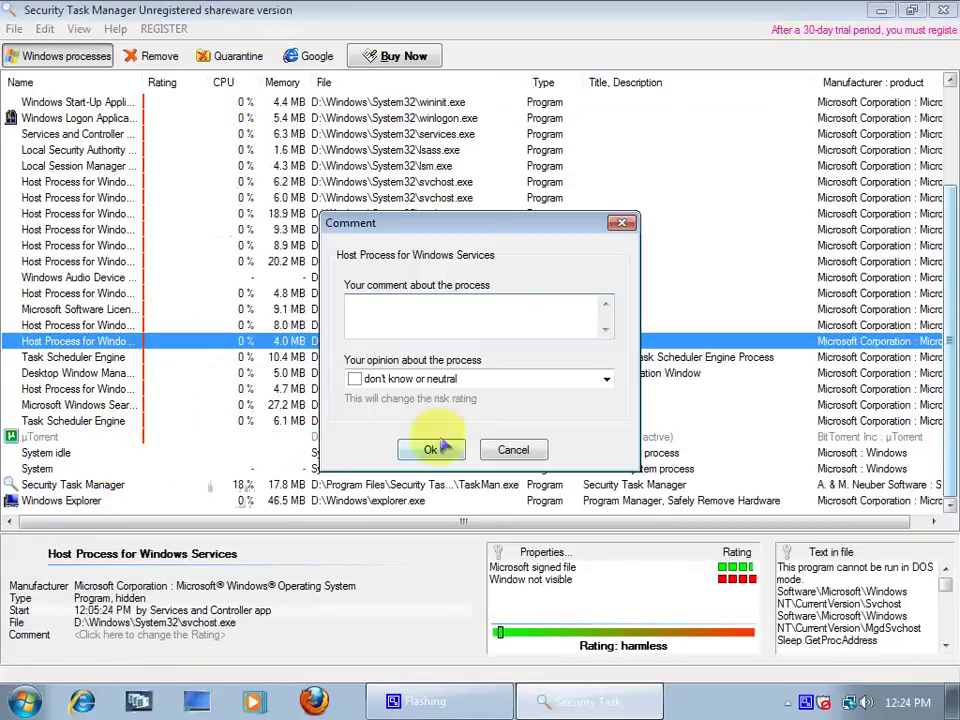
left_click(443, 447)
left_click(245, 436)
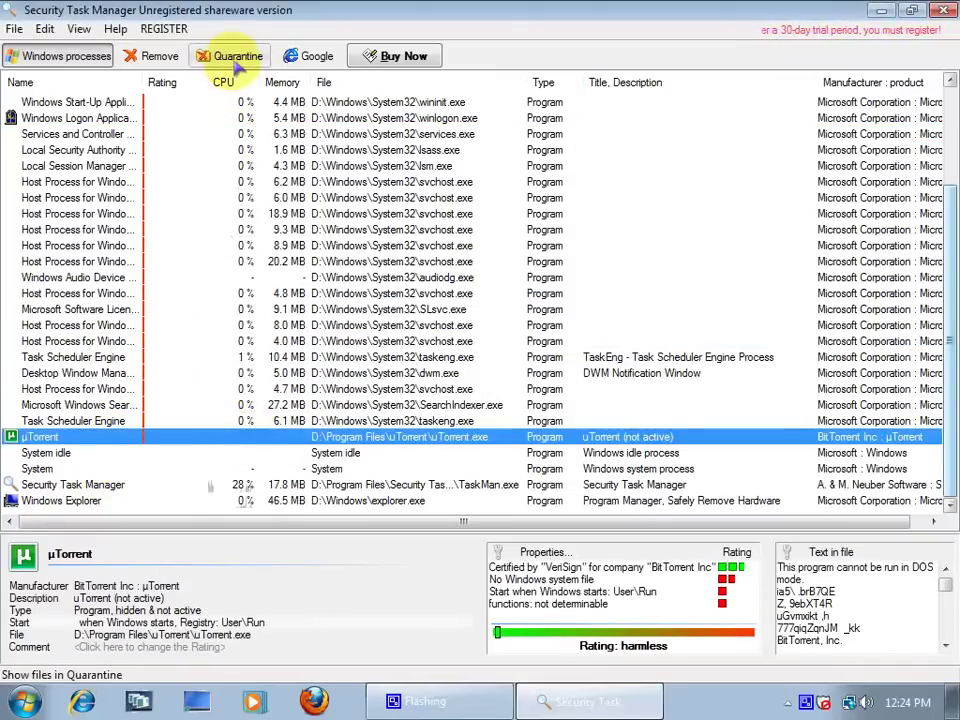
Browse the REGISTER and Edit menus, selecting the Windows Audio Device process in between.
left_click(166, 29)
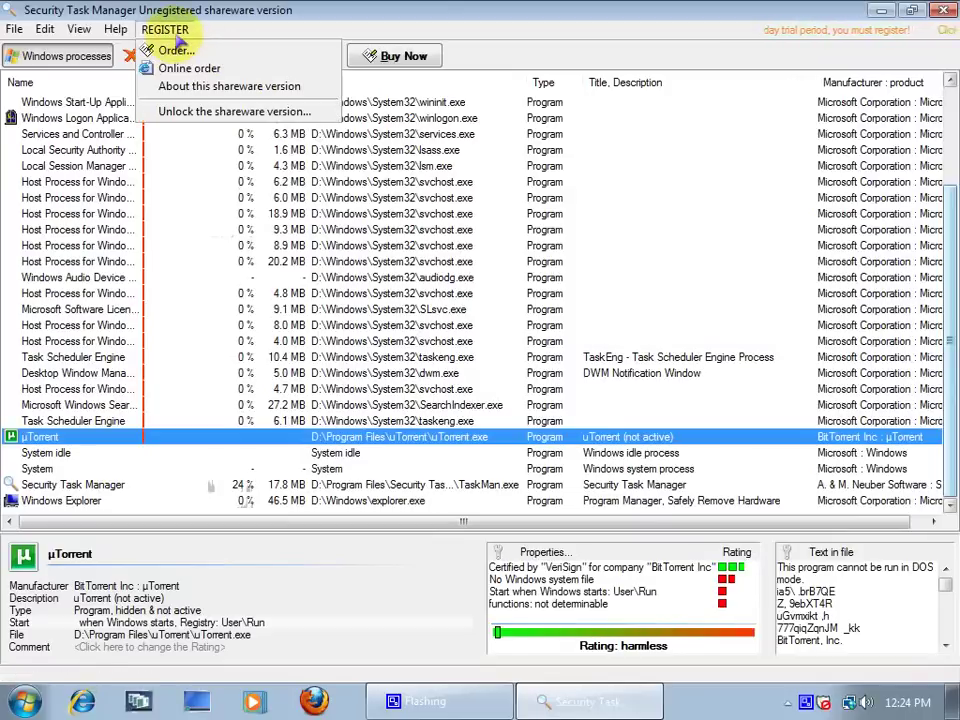
left_click(176, 31)
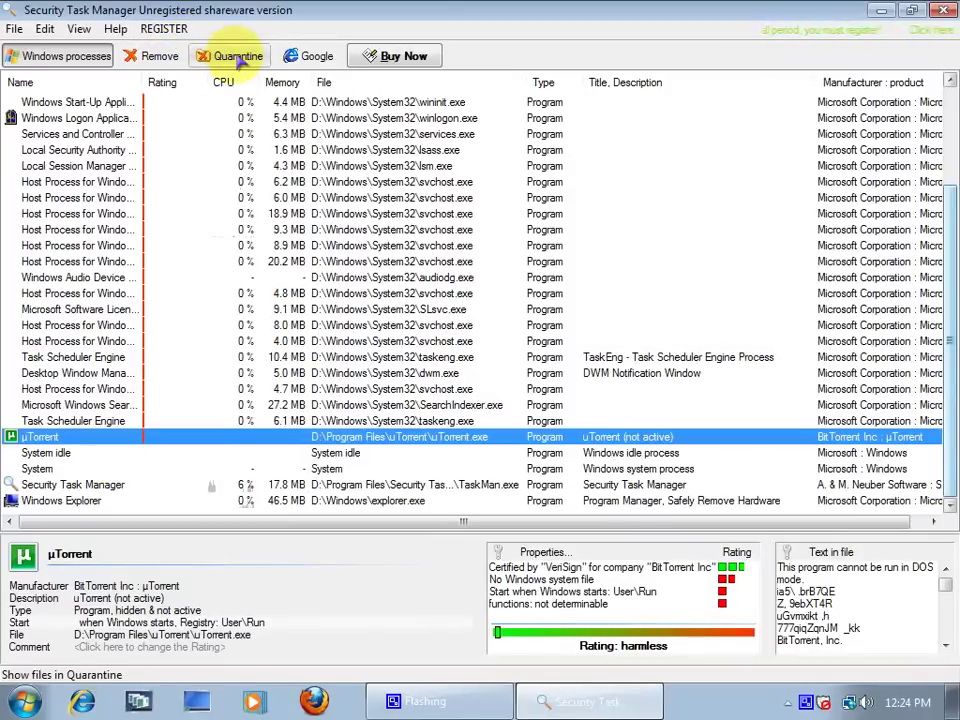
left_click(225, 278)
scroll(330, 188, "up", 3)
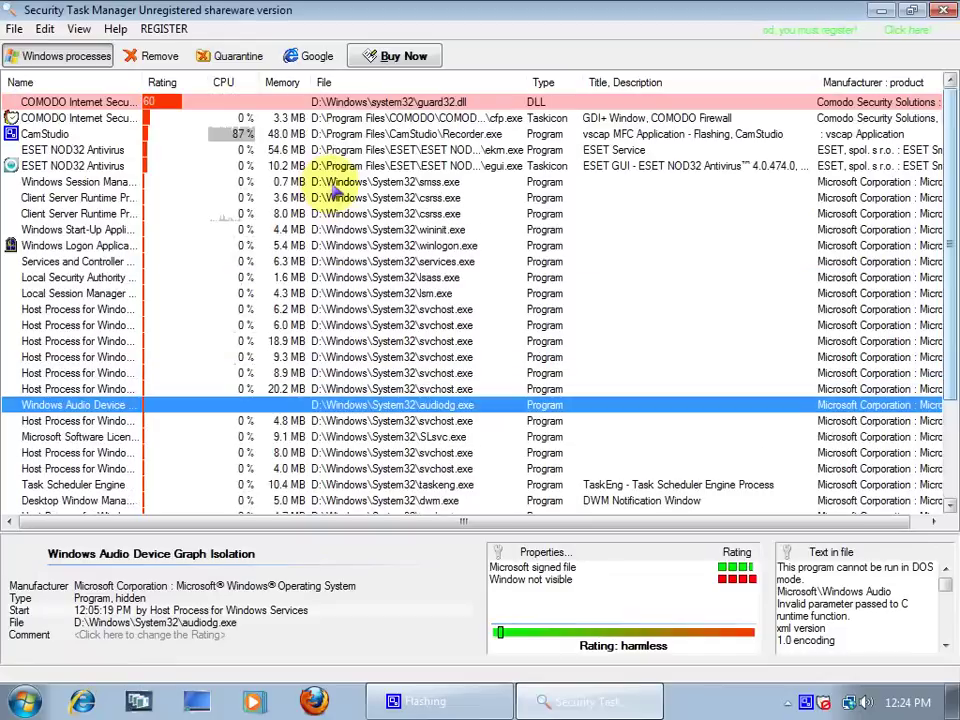
left_click(48, 30)
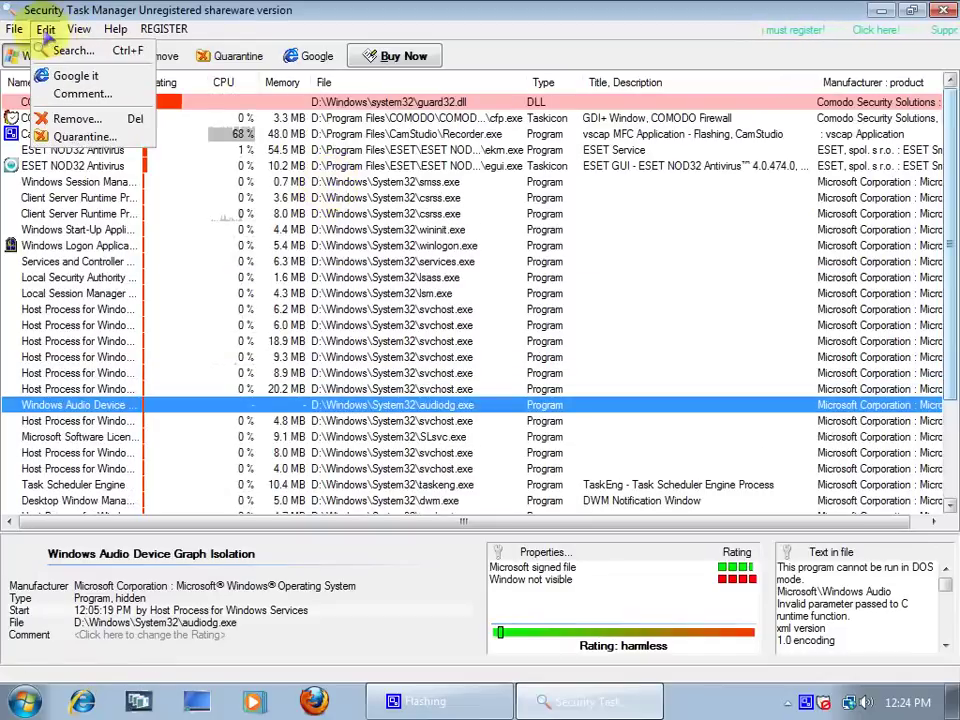
Step through the Client Server Runtime Process and uTorrent entries in the process list.
left_click(478, 222)
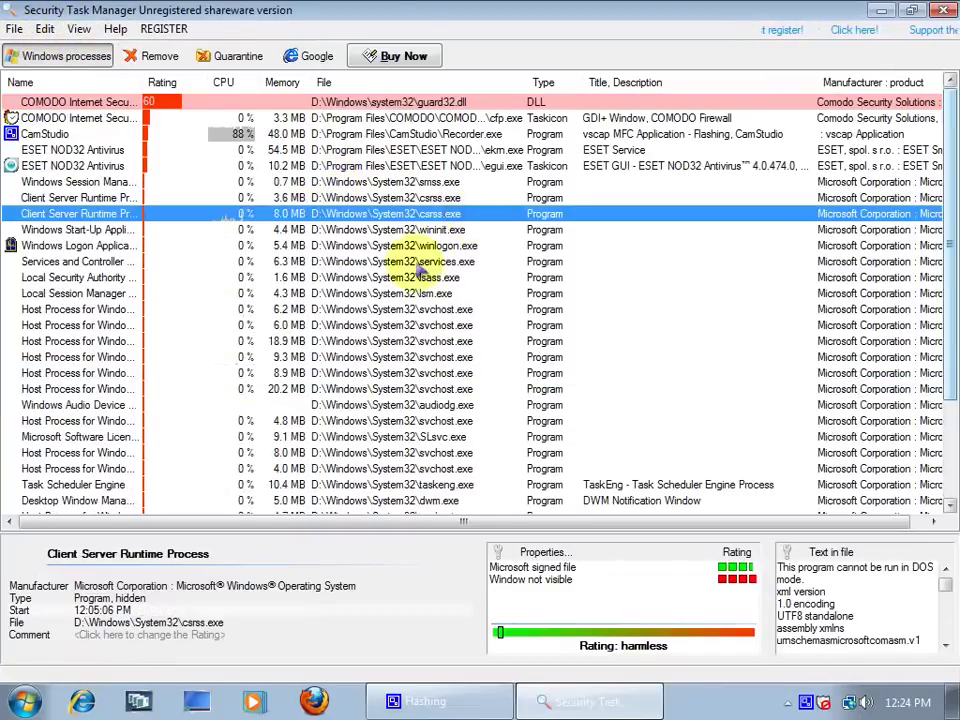
key("Down")
key("Down")
key("Down")
key("Down")
scroll(410, 437, "down", 3)
left_click(410, 437)
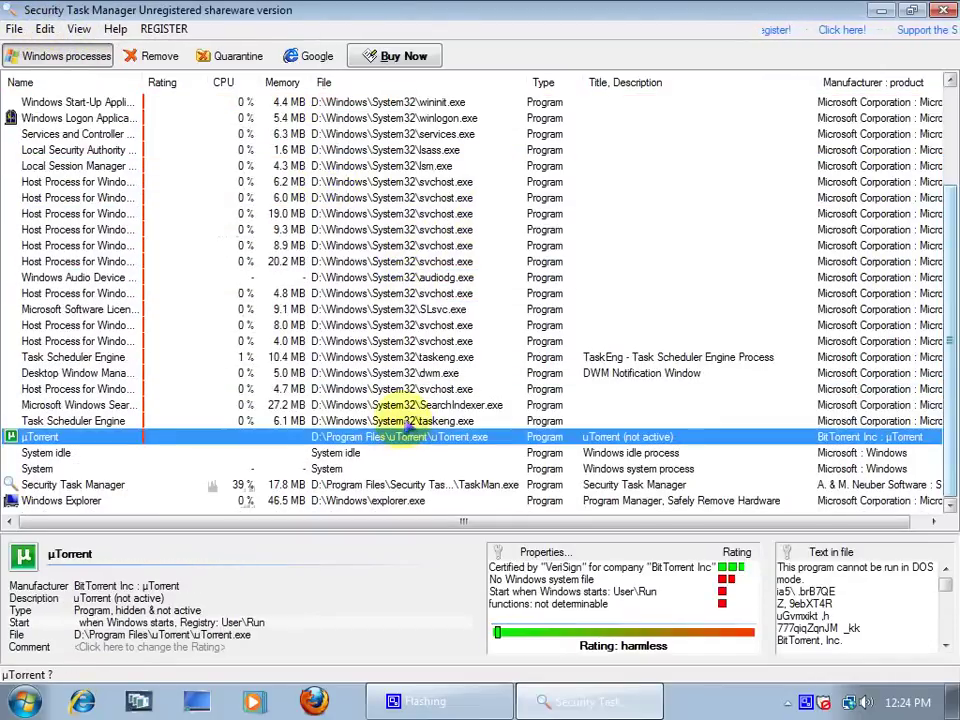
key("Up")
key("Up")
scroll(396, 360, "up", 1)
scroll(407, 343, "up", 2)
scroll(400, 318, "down", 3)
Select the Task Scheduler, Search Indexer and Host Process entries, then open the Buy Now order page.
key("Up")
key("Up")
key("Up")
left_click(377, 357)
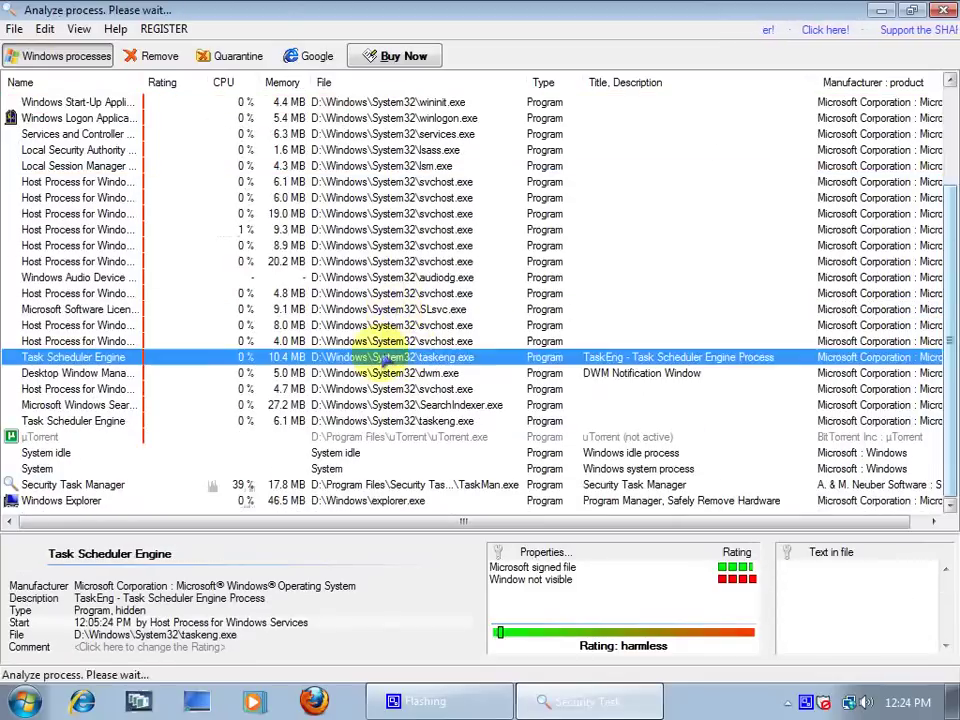
left_click(380, 405)
left_click(378, 214)
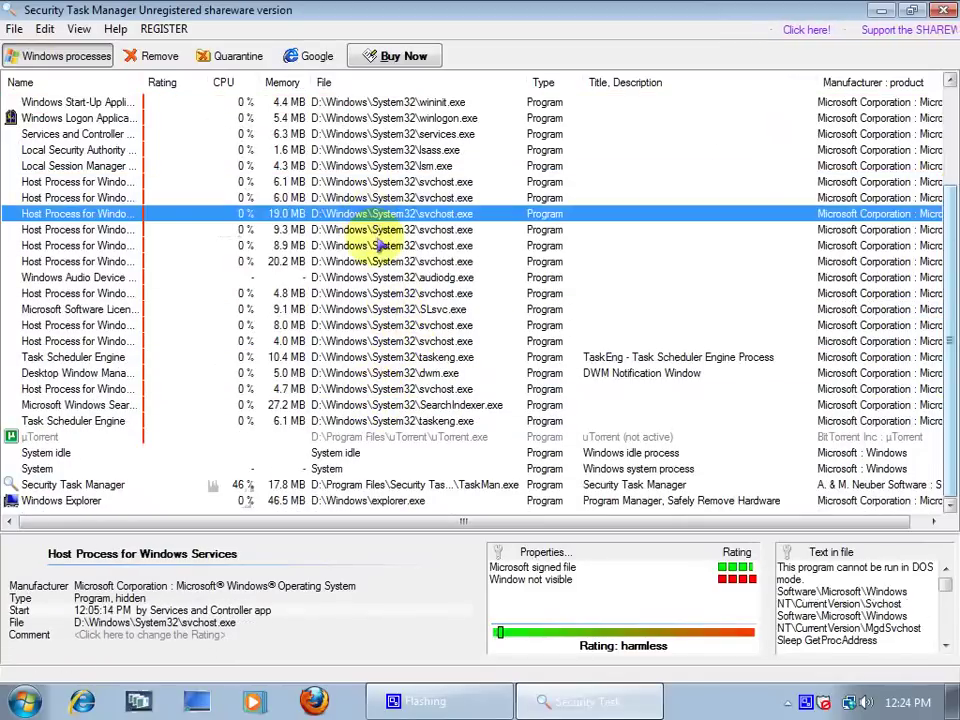
left_click(381, 245)
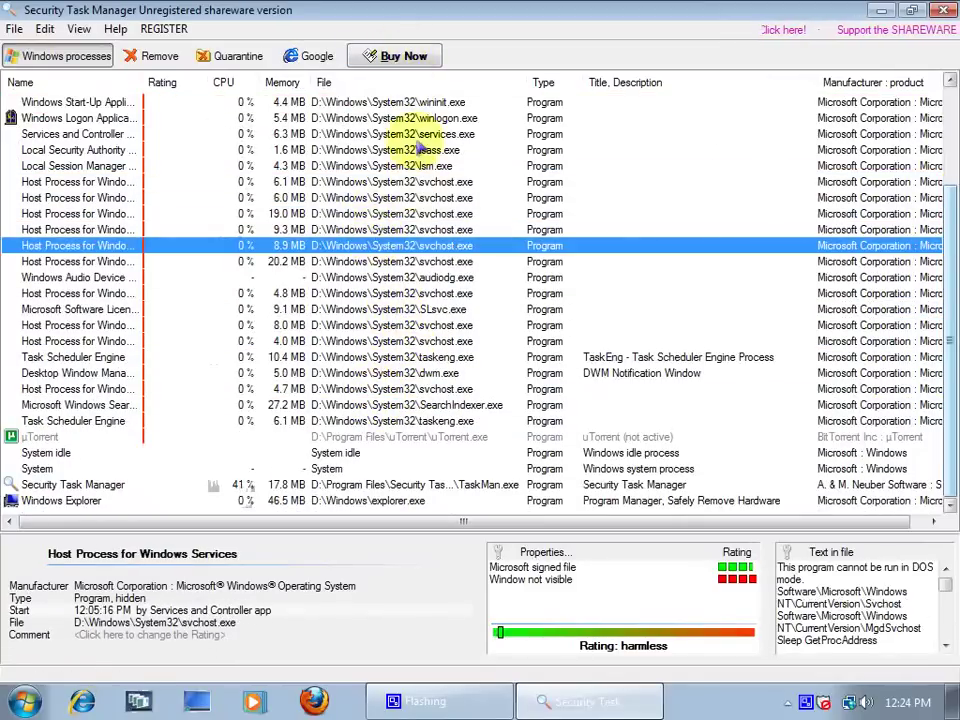
left_click(398, 57)
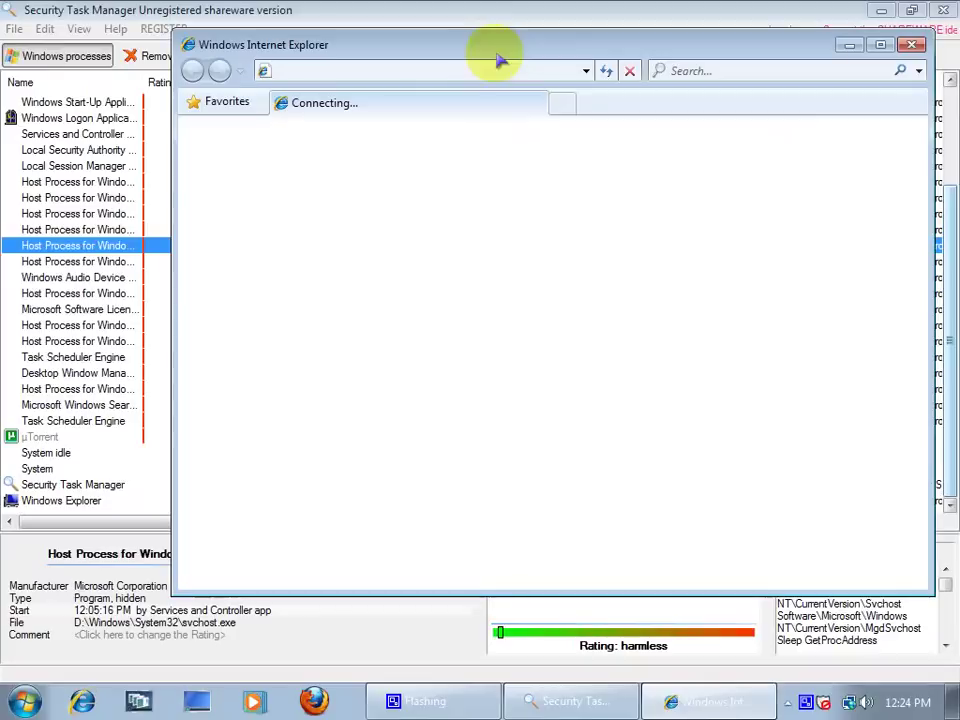
Maximize the order page and highlight the $29 Single license and Network Security Taskmanager description.
left_click(880, 44)
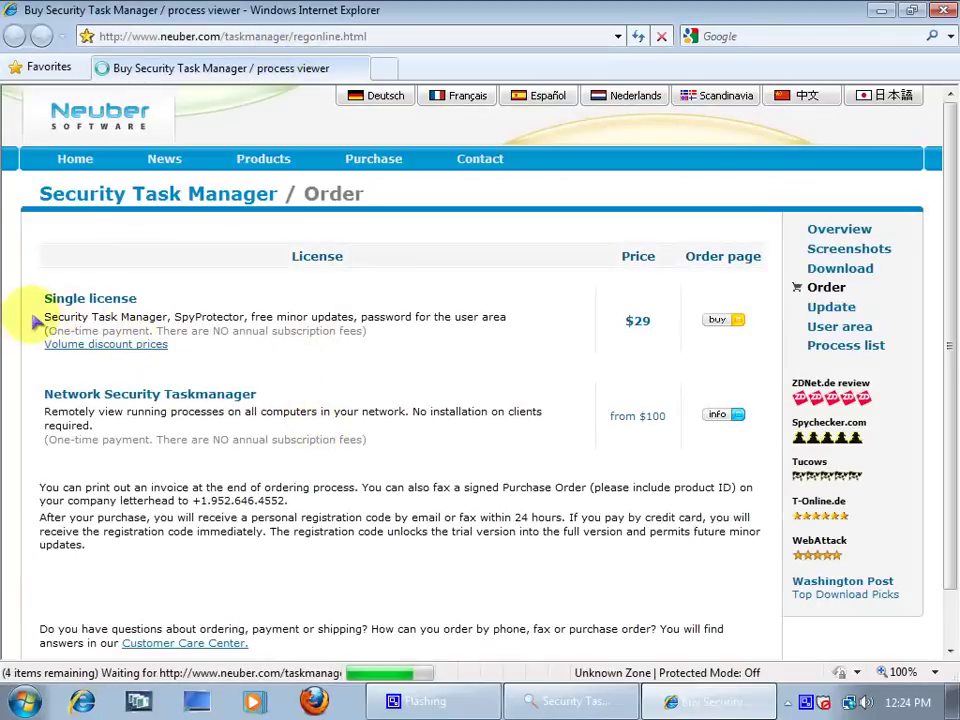
left_click_drag(42, 298, 180, 300)
left_click_drag(624, 321, 665, 325)
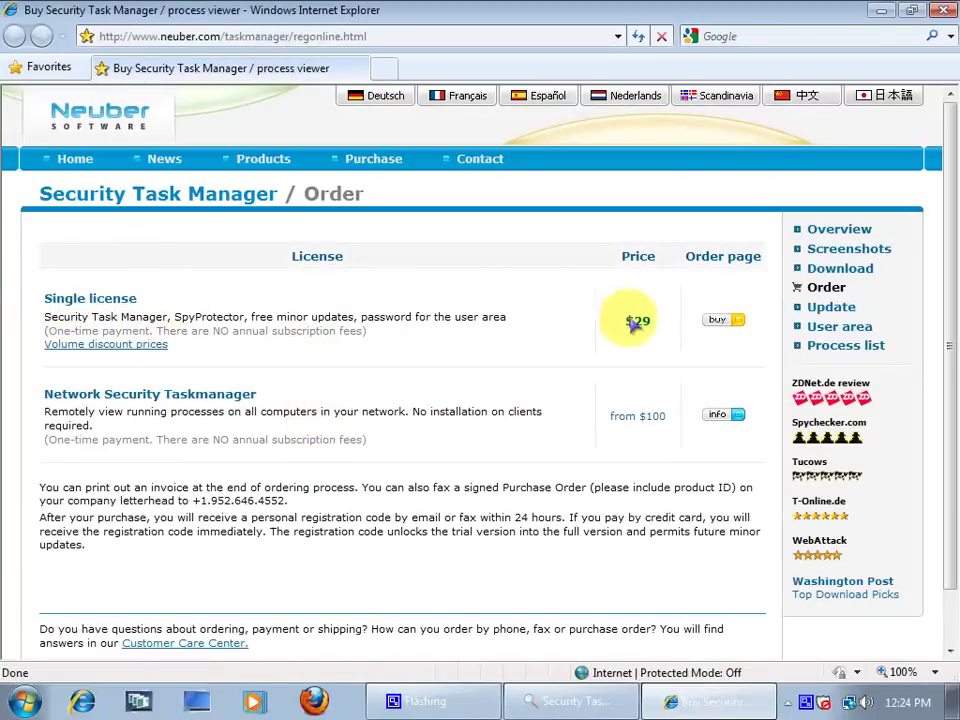
left_click(175, 410)
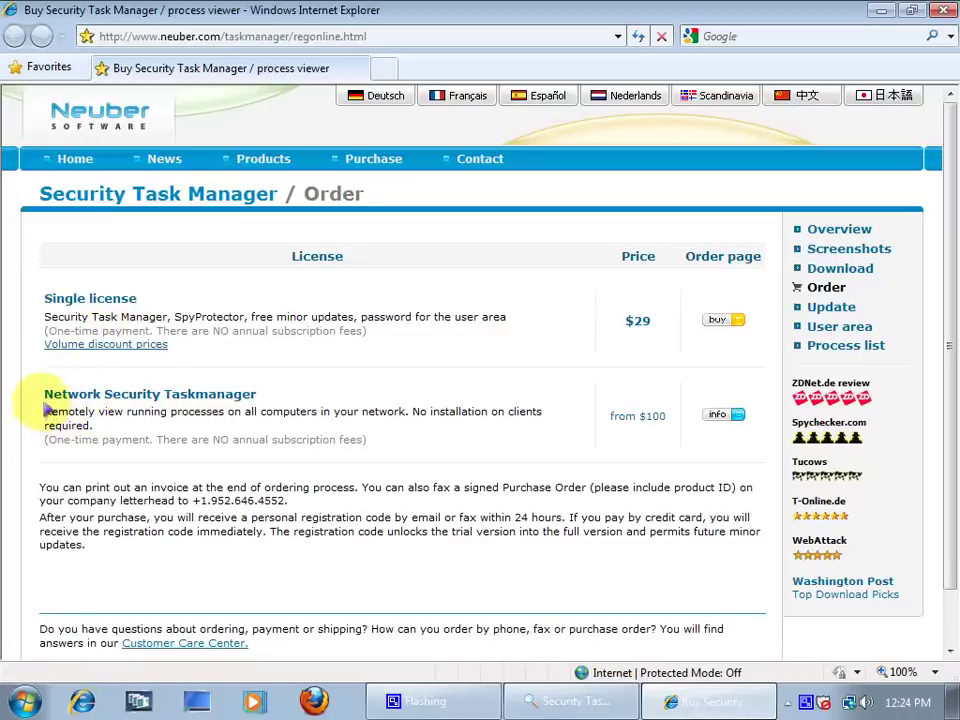
mouse_move(48, 397)
left_mouse_down()
mouse_move(166, 419)
mouse_move(103, 418)
mouse_move(44, 394)
mouse_move(650, 432)
mouse_move(672, 424)
left_mouse_up()
left_click(643, 435)
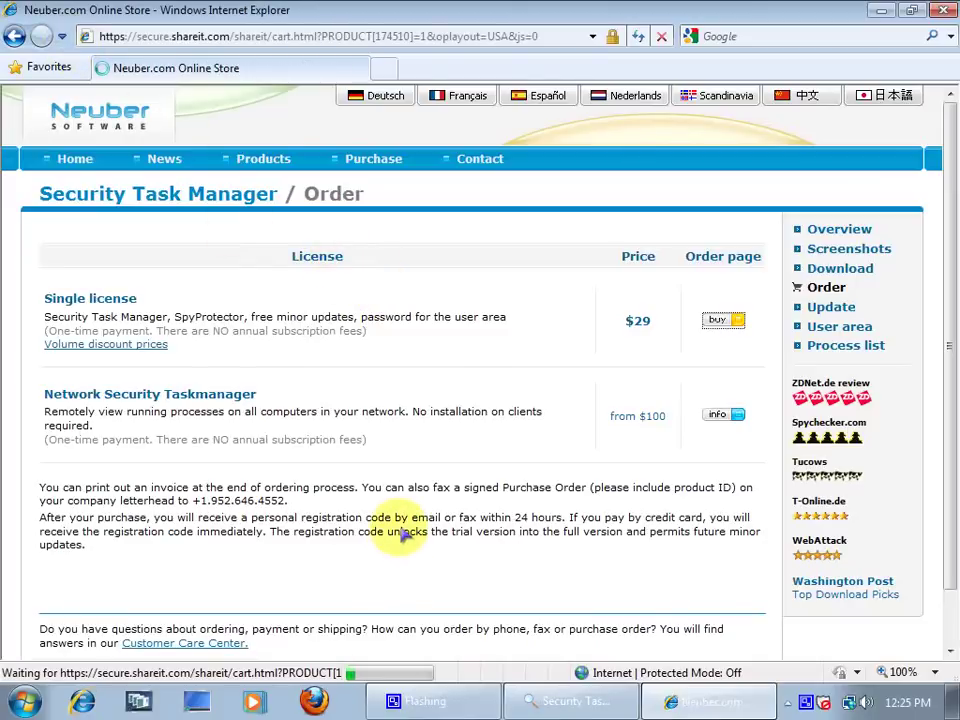
Scroll down to the cart's discounted add-on offers and back to the top.
scroll(399, 526, "down", 3)
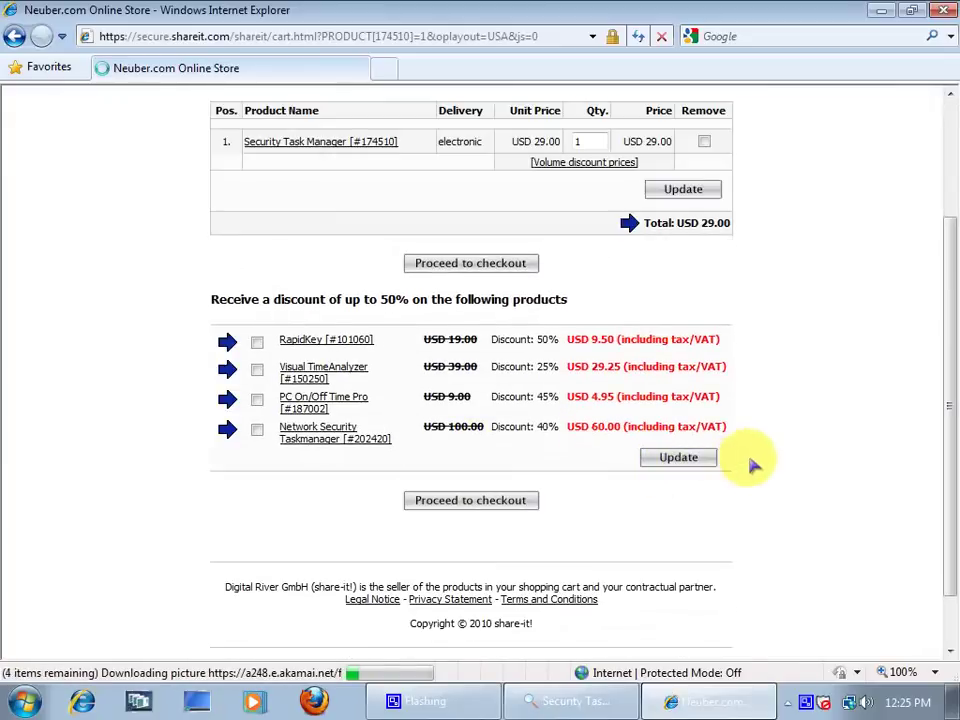
scroll(745, 487, "up", 3)
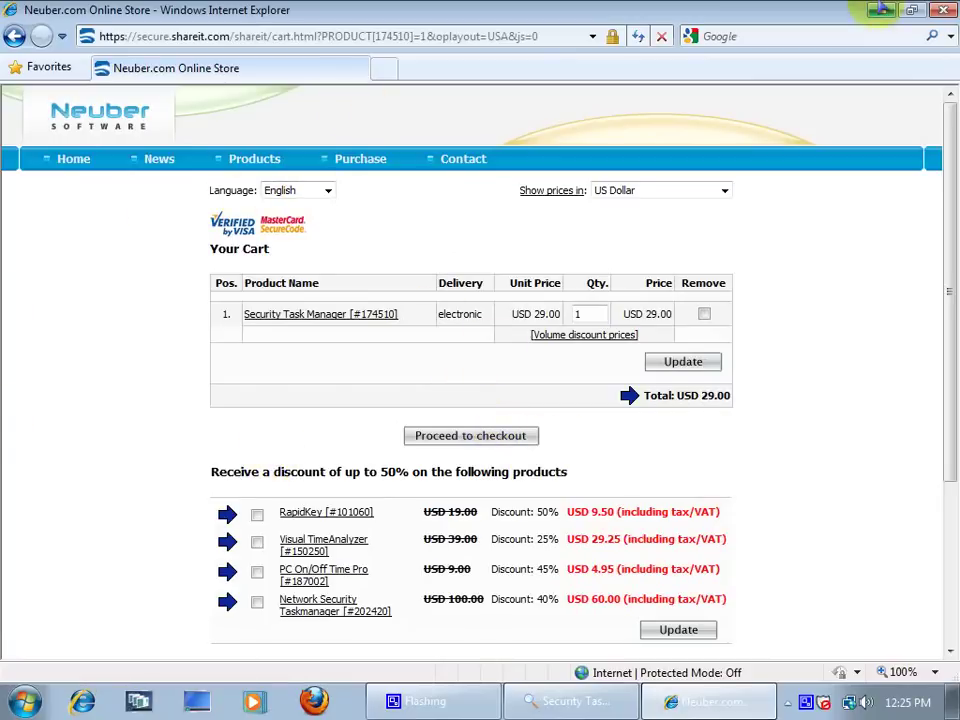
Close the online store window and inspect the System idle and Task Scheduler Engine processes.
left_click(910, 10)
left_click(915, 43)
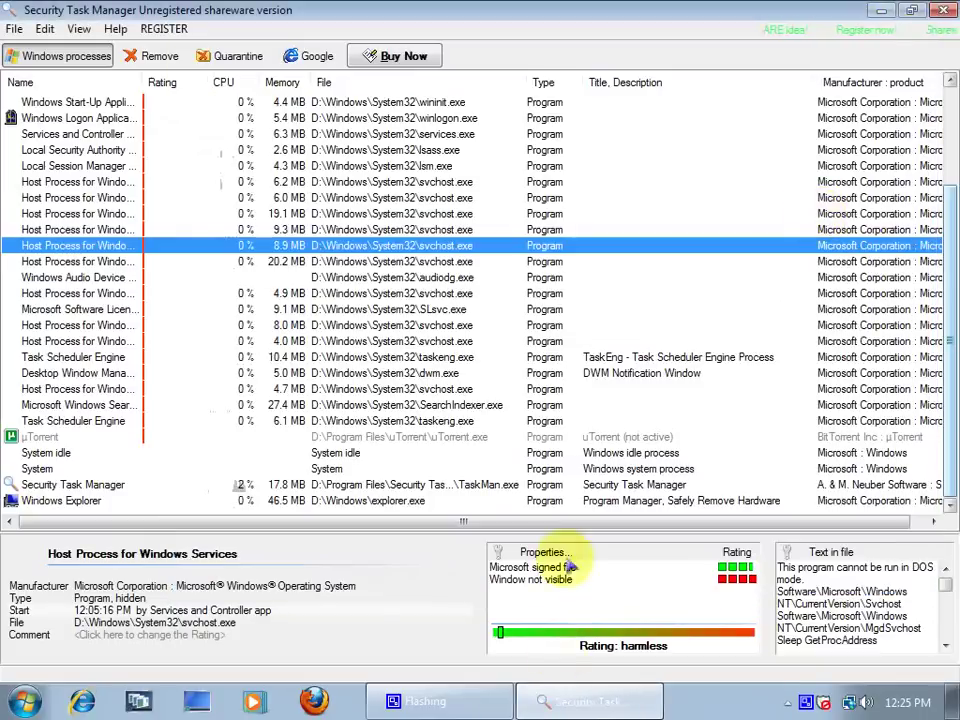
left_click(553, 455)
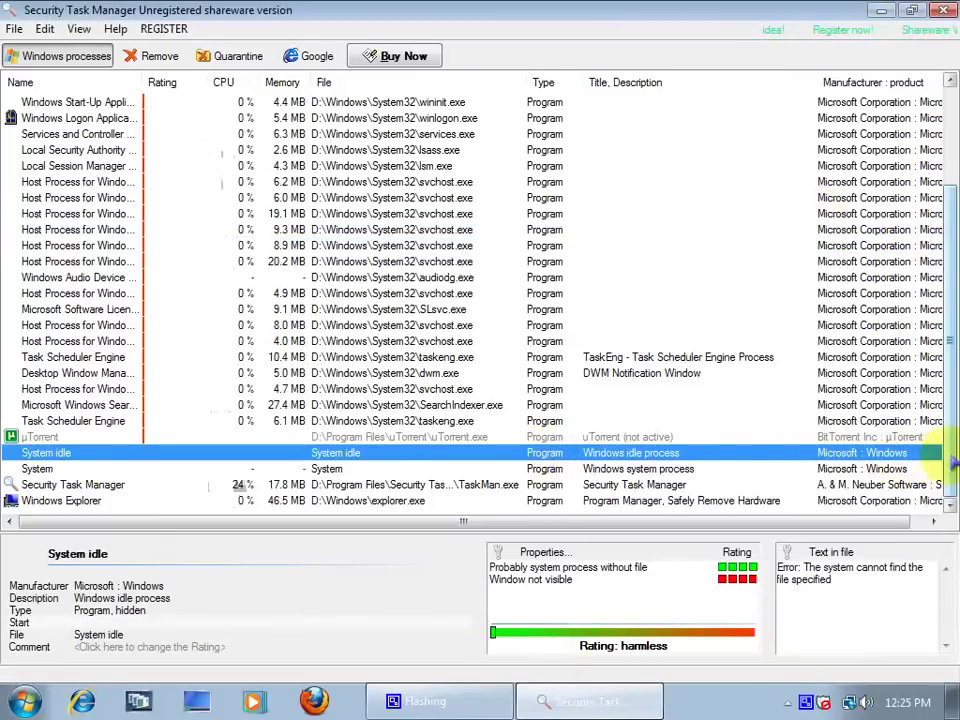
mouse_move(945, 450)
left_mouse_down()
mouse_move(947, 357)
mouse_move(948, 450)
left_mouse_up()
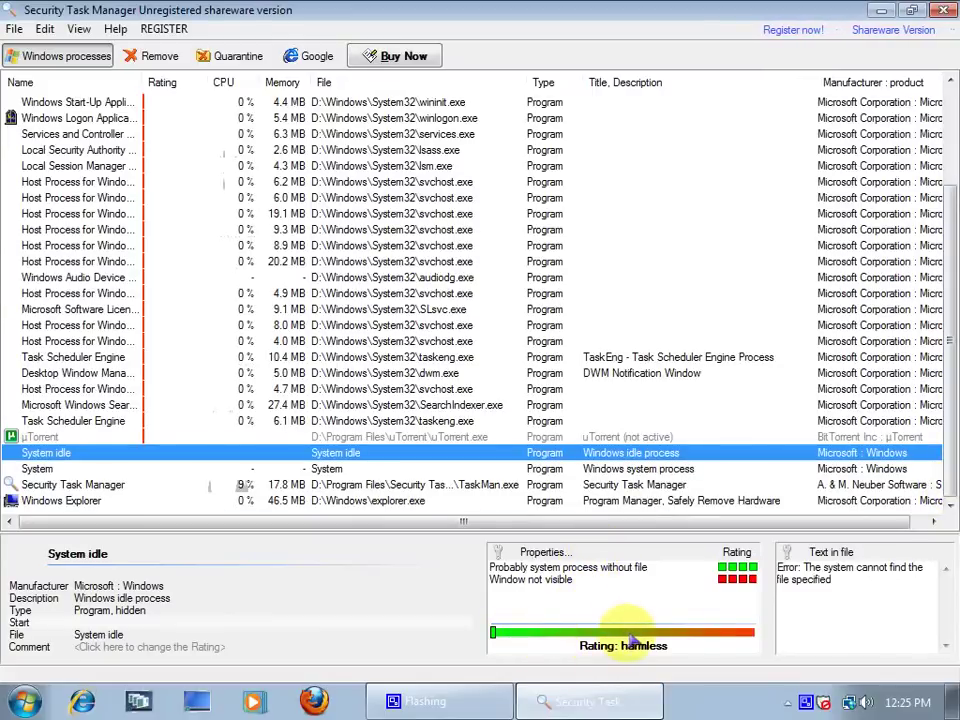
left_click(527, 421)
left_click(502, 358)
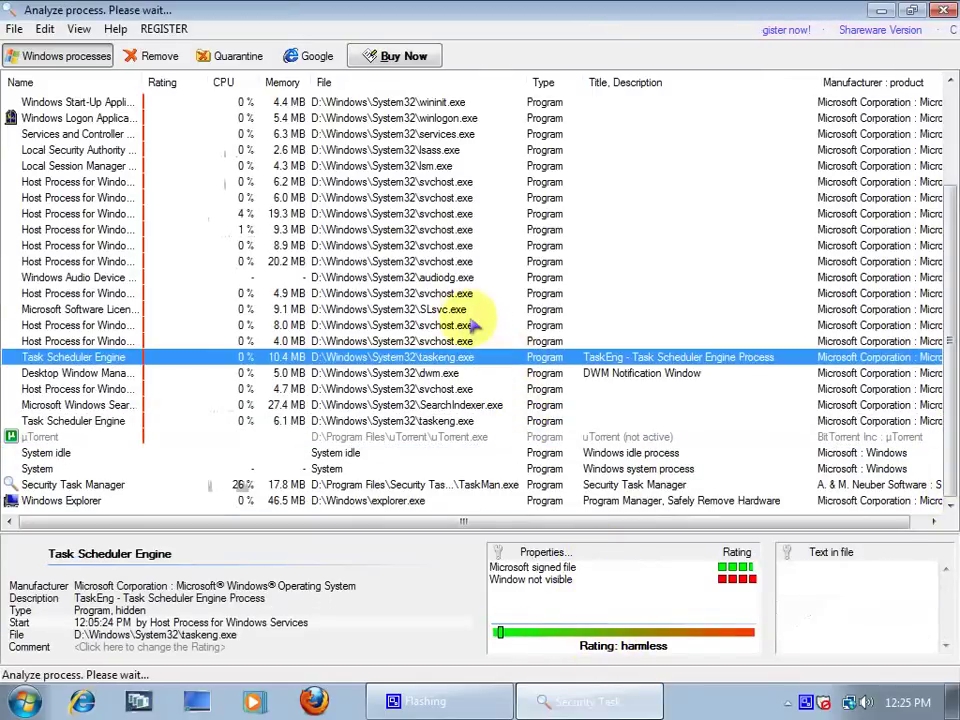
Review Windows Audio, Local Session Manager, Host Process, COMODO and Search Indexer process details.
left_click(416, 279)
left_click(410, 166)
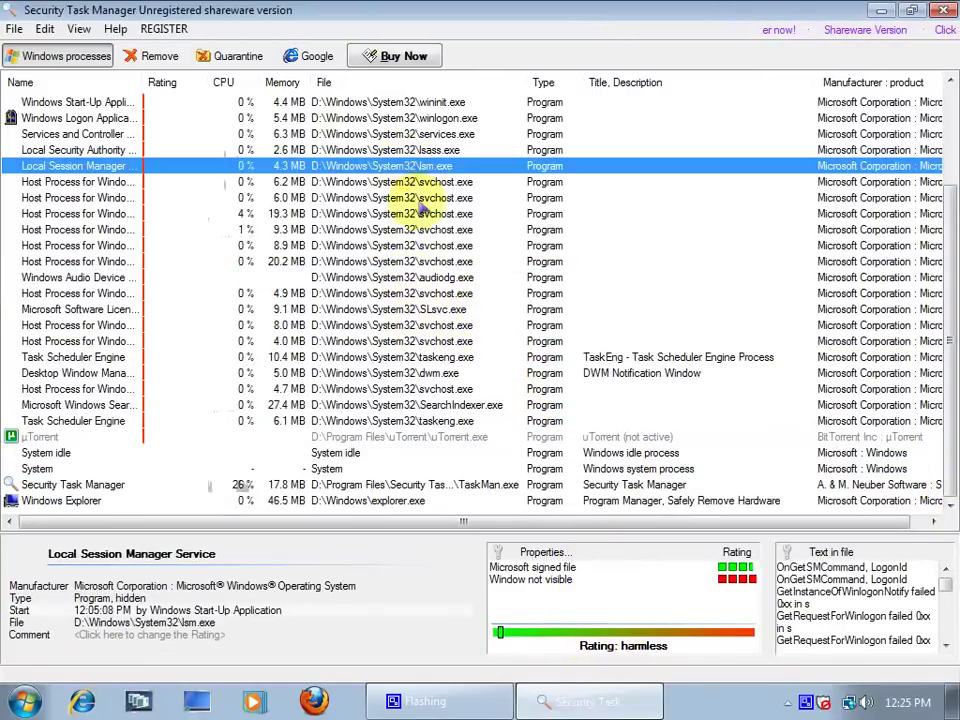
left_click(432, 342)
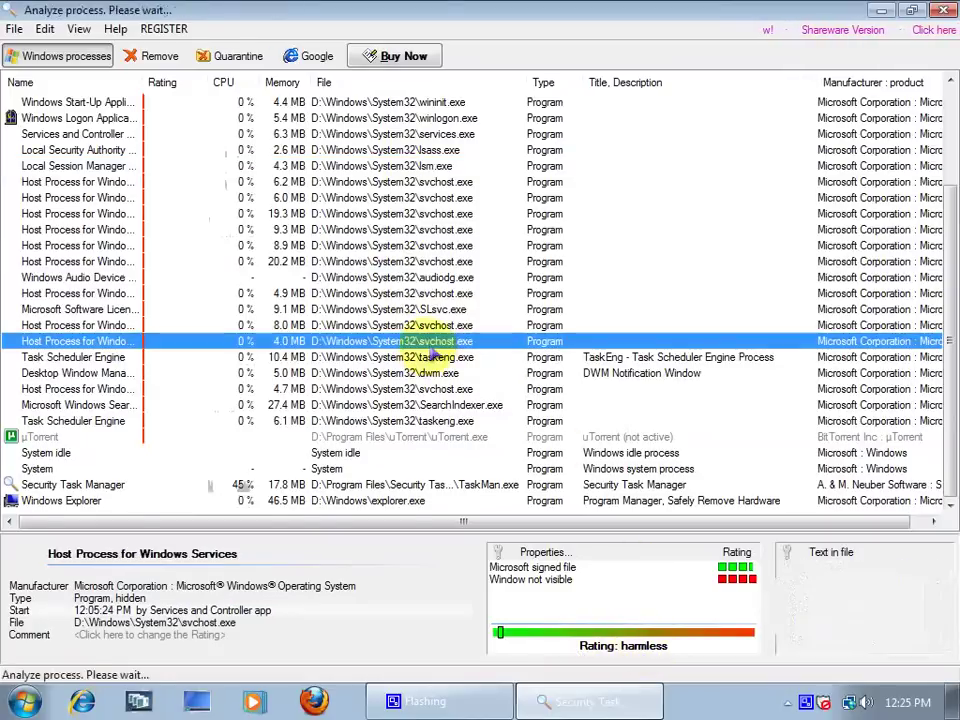
left_click(488, 118)
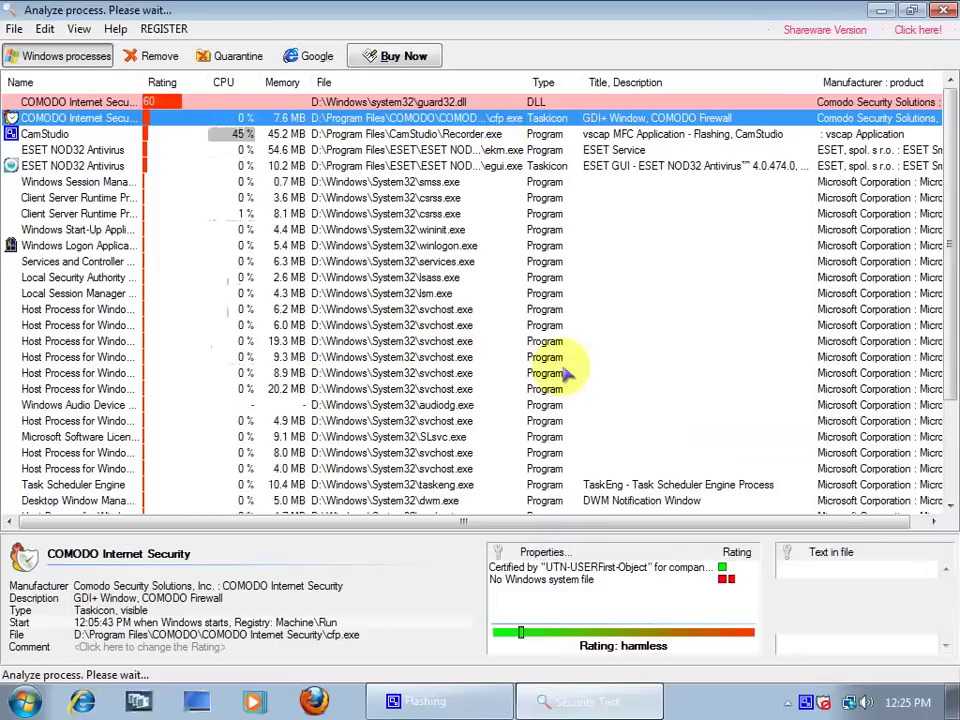
left_click_drag(566, 373, 566, 508)
scroll(566, 469, "down", 3)
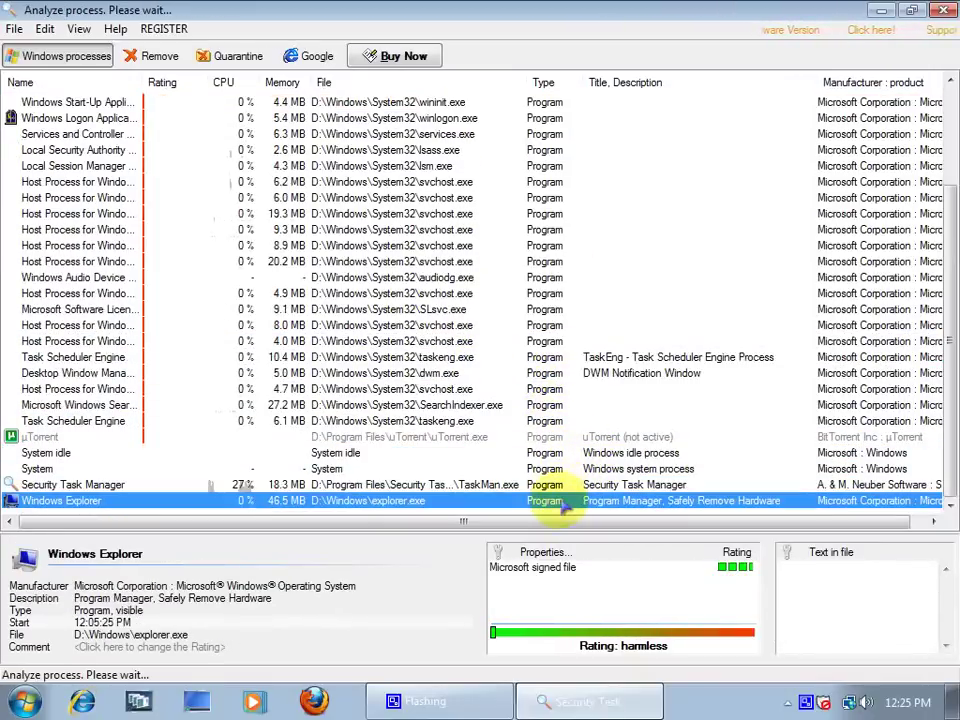
left_click(557, 404)
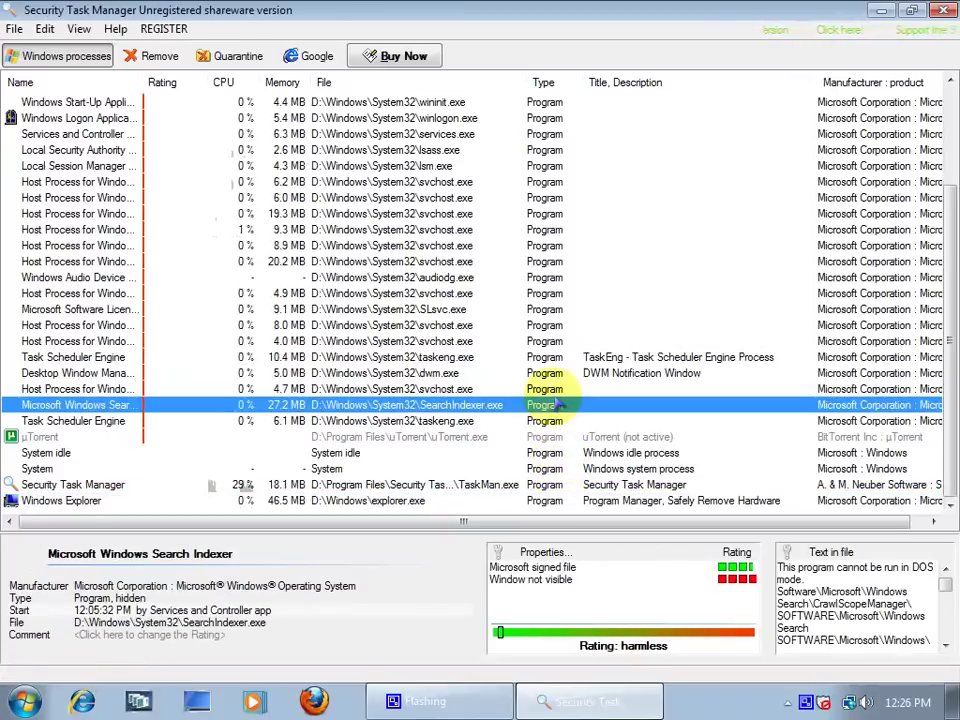